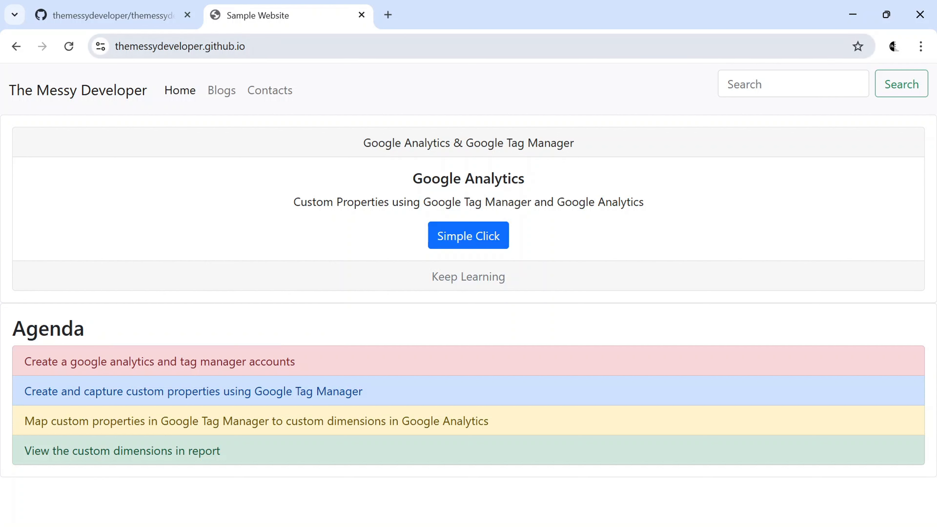
left_click_drag(205, 46, 486, 95)
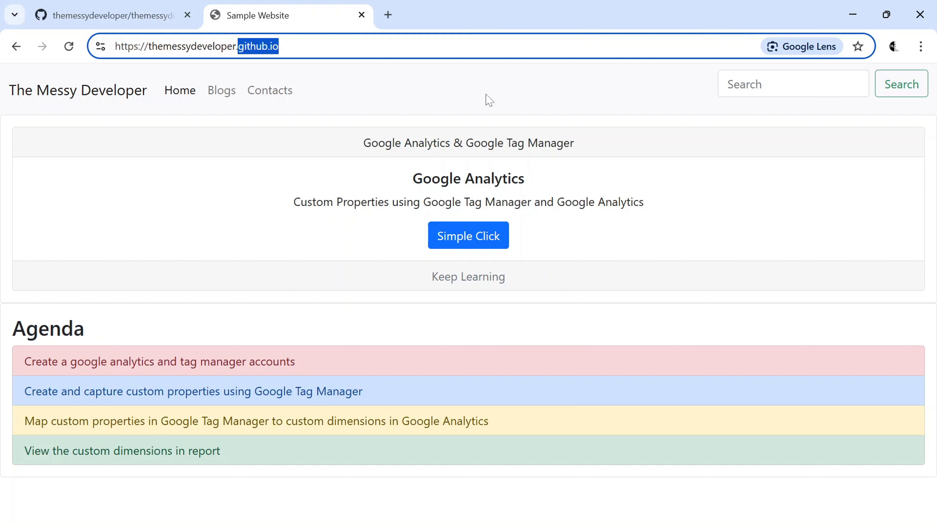
left_click(384, 234)
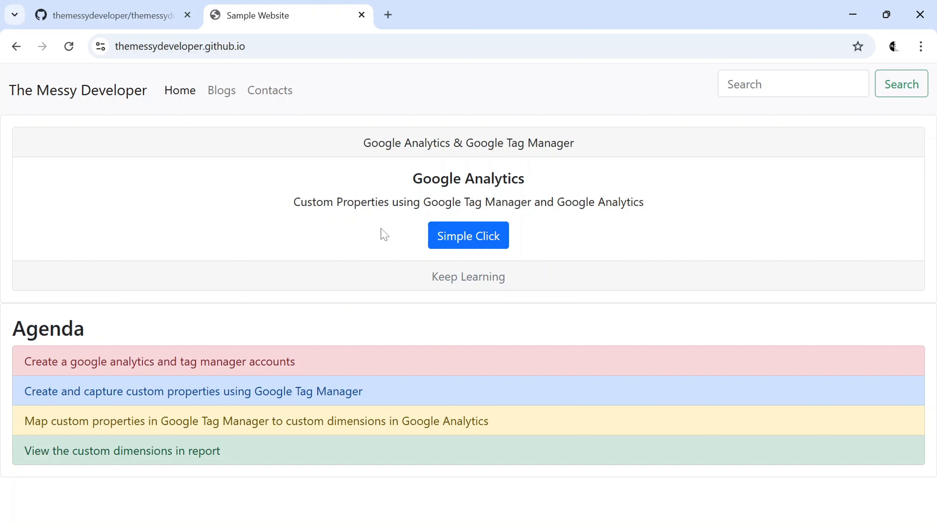
Step: Open analytics.google.com in a new browser tab and start setting up a new Analytics account
key("ctrl+t")
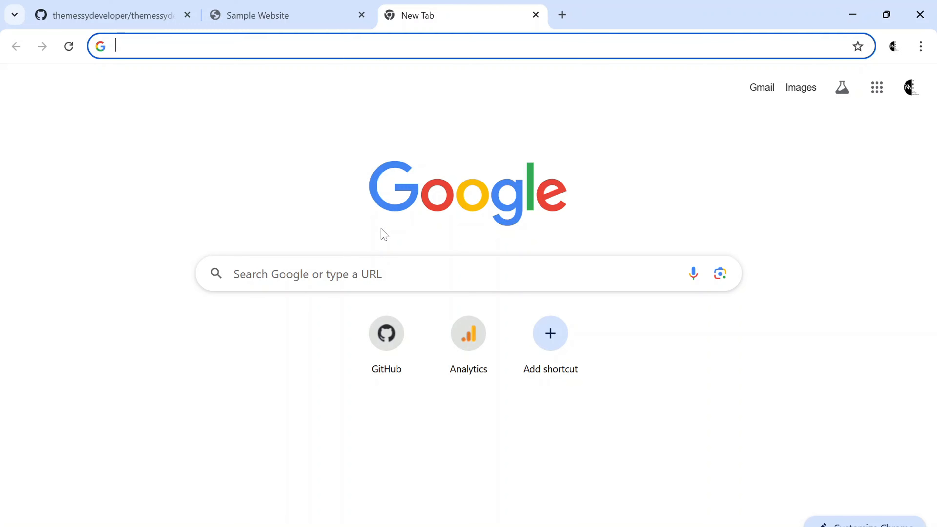
type("analytics.google.com")
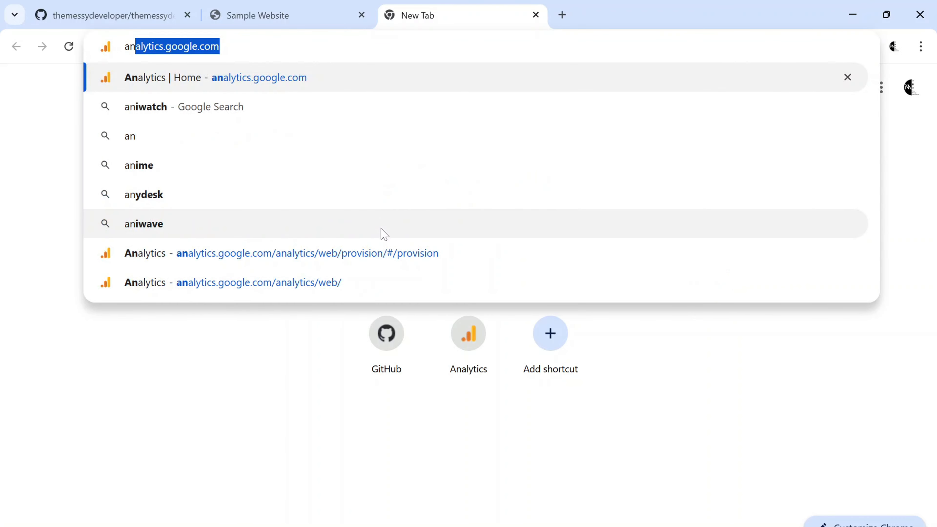
key("Return")
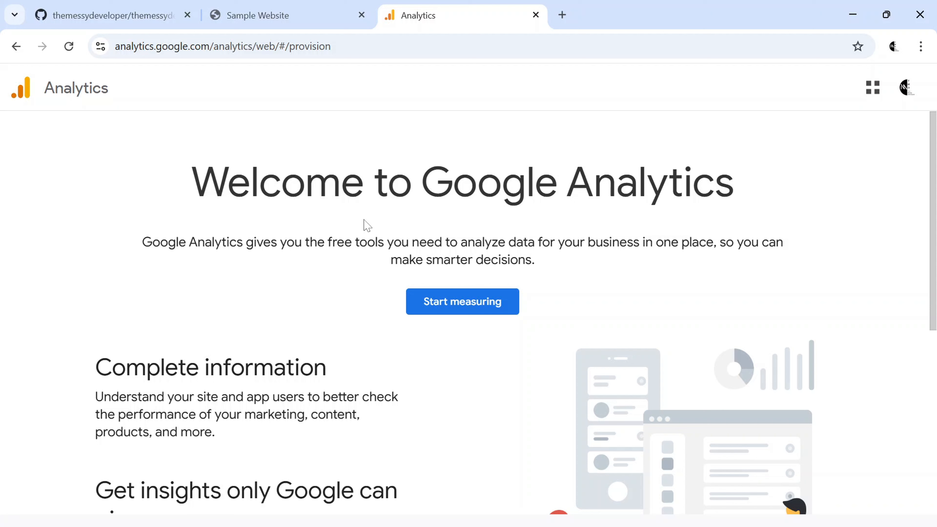
left_click(446, 305)
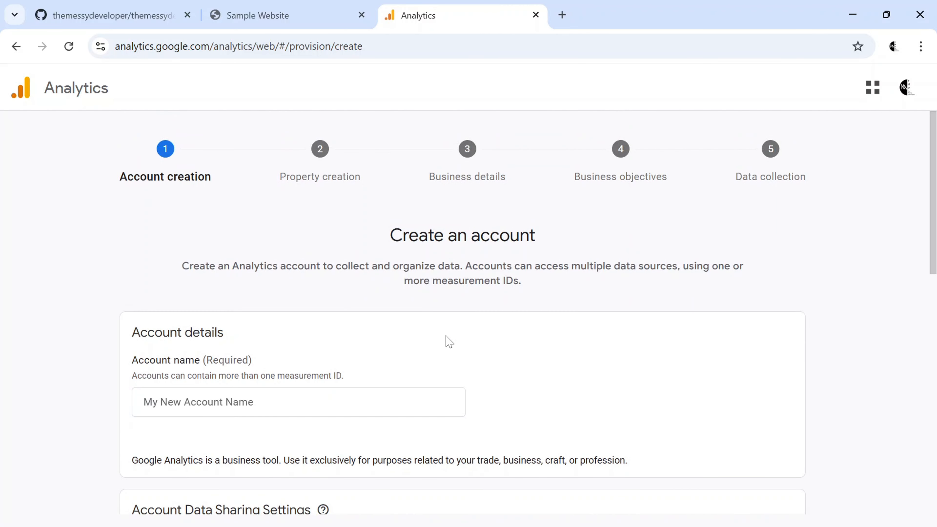
Step: Name the Analytics account "Sample Website", copy that name, keep the default data sharing settings and continue to property creation
left_click(302, 398)
type("Sa")
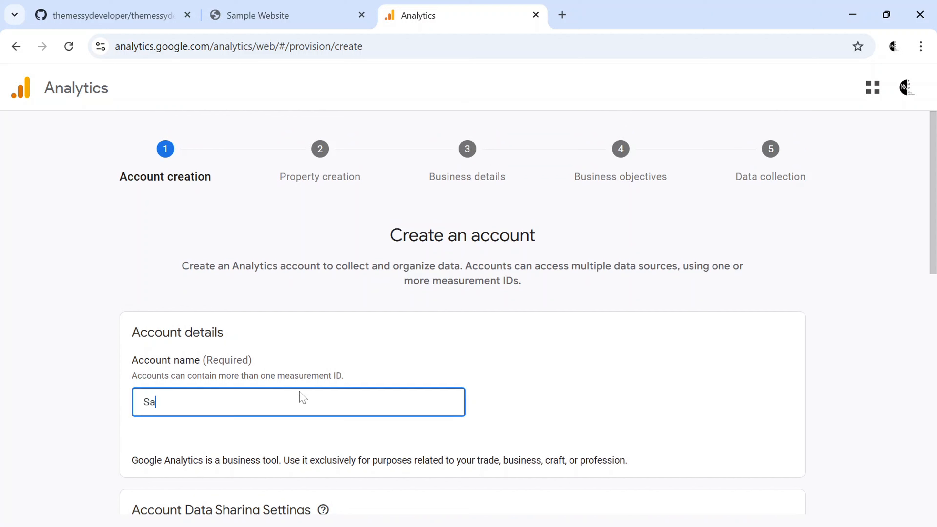
type("mple Website")
key("ctrl+a")
key("ctrl+c")
scroll(302, 398, "down", 5)
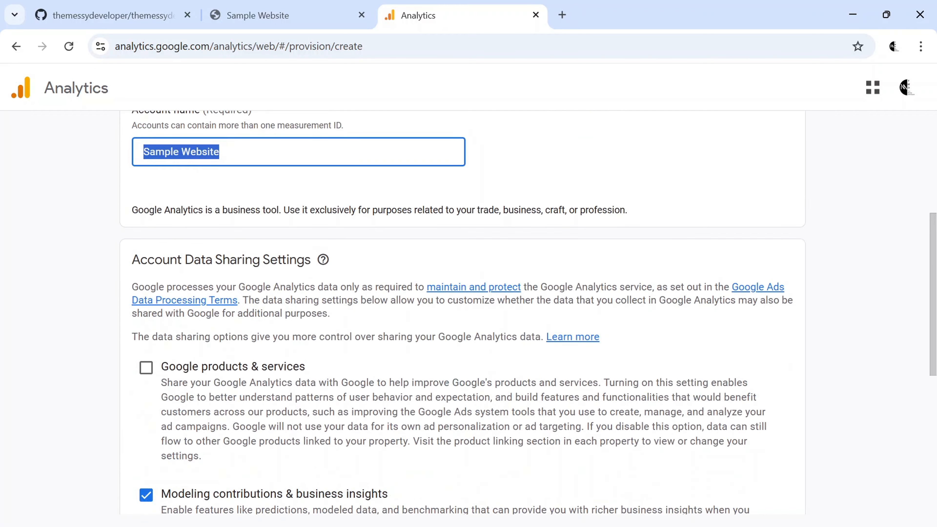
scroll(302, 398, "down", 7)
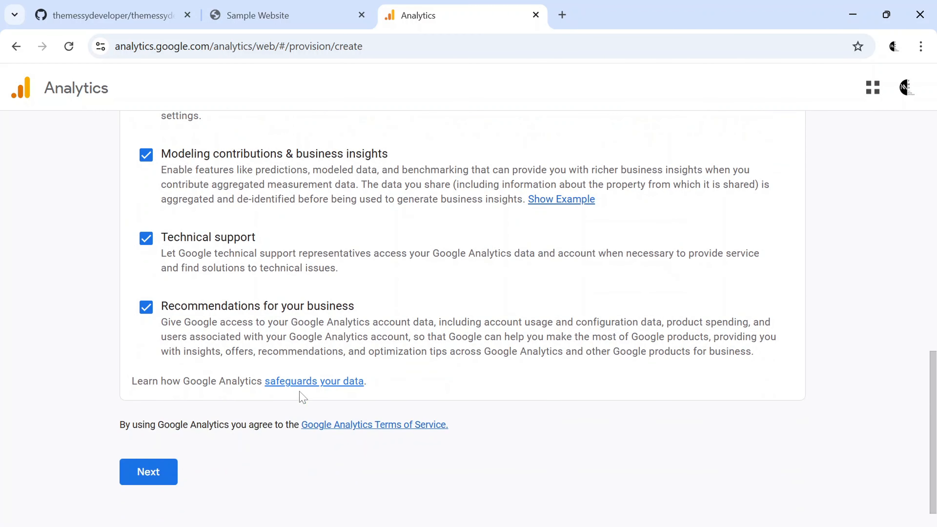
left_click(150, 479)
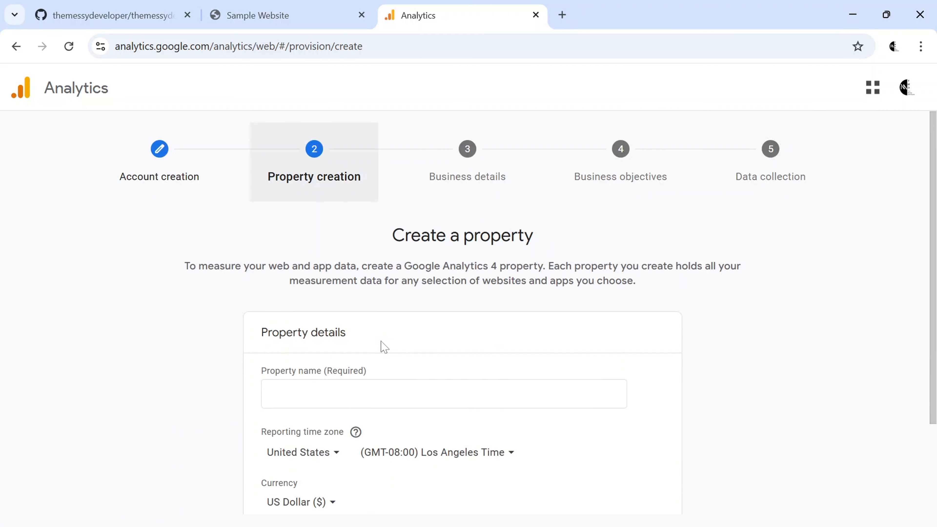
Step: Name the property "Sample Website", keep the default time zone and currency, and continue to the business details
scroll(360, 354, "down", 1)
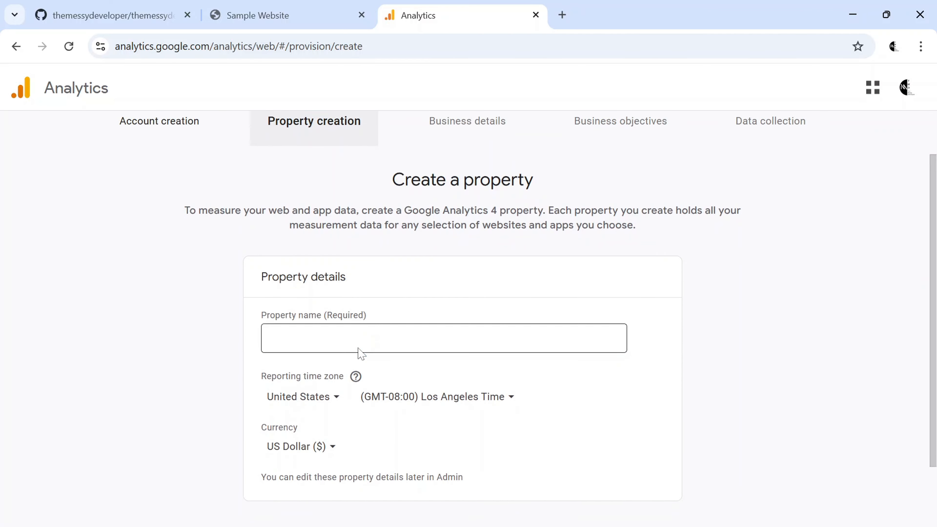
left_click(359, 353)
key("ctrl+v")
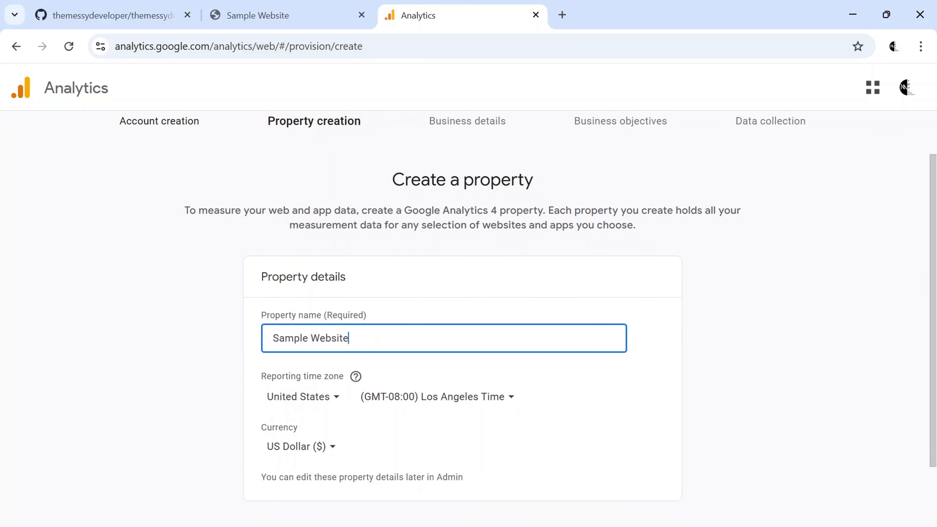
scroll(273, 350, "down", 1)
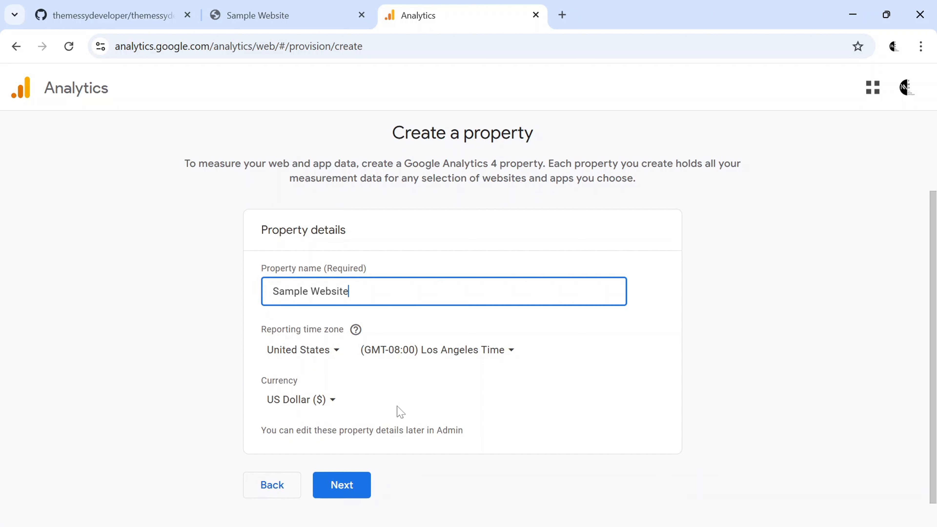
left_click(350, 491)
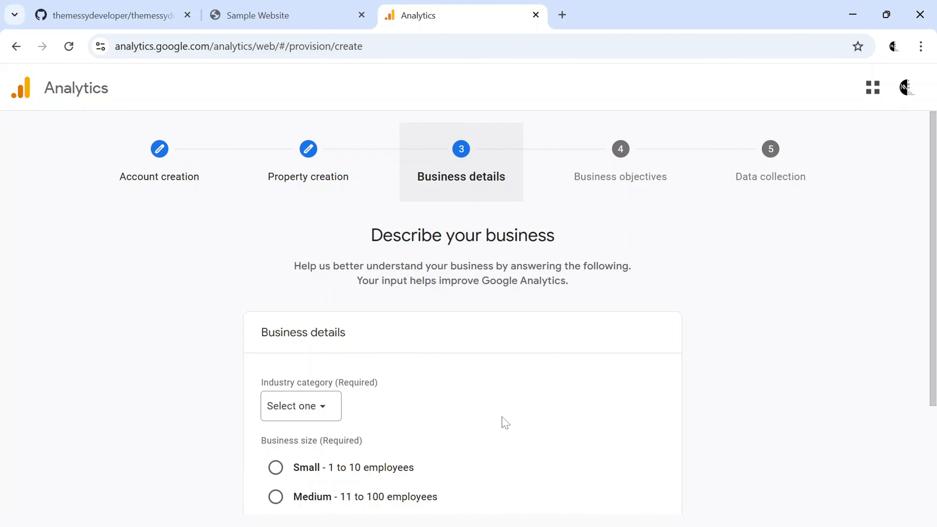
Step: Set the industry category to Computers & Electronics and the business size to Small, and continue to the business objectives
scroll(504, 422, "down", 3)
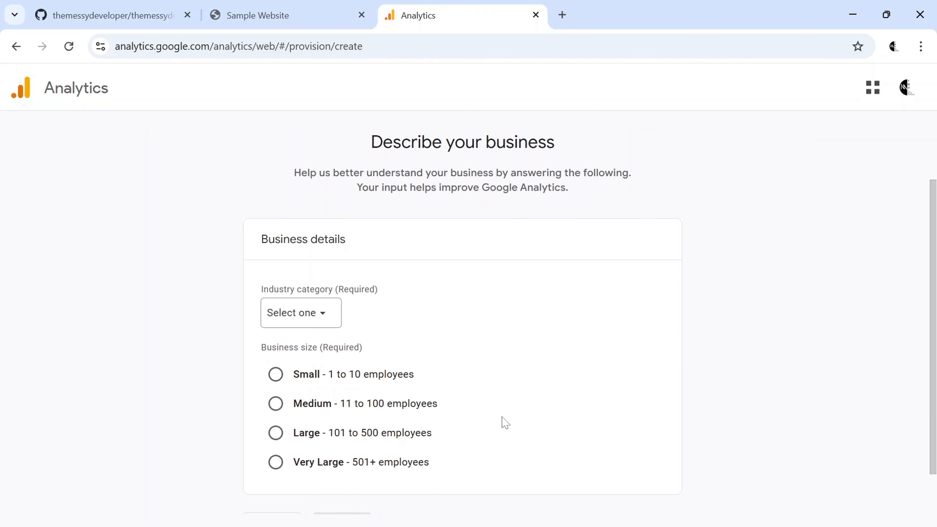
left_click(323, 314)
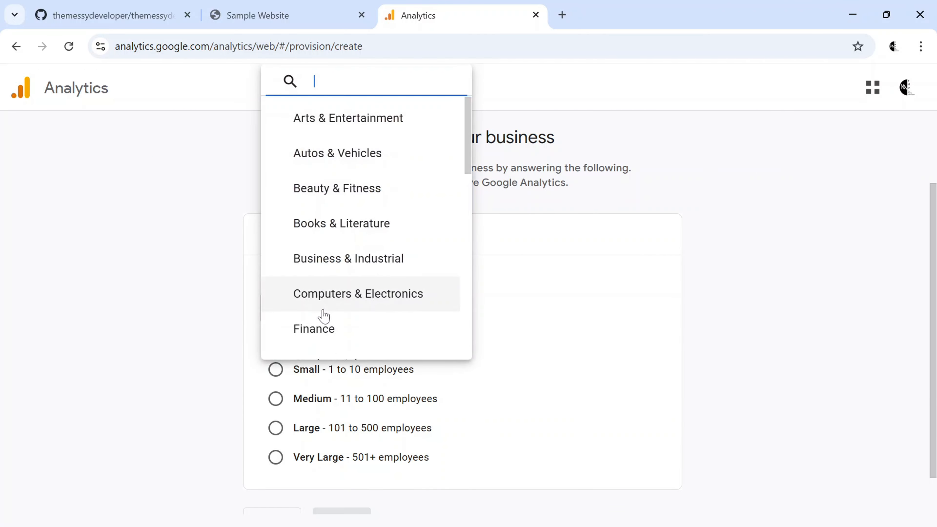
left_click(355, 297)
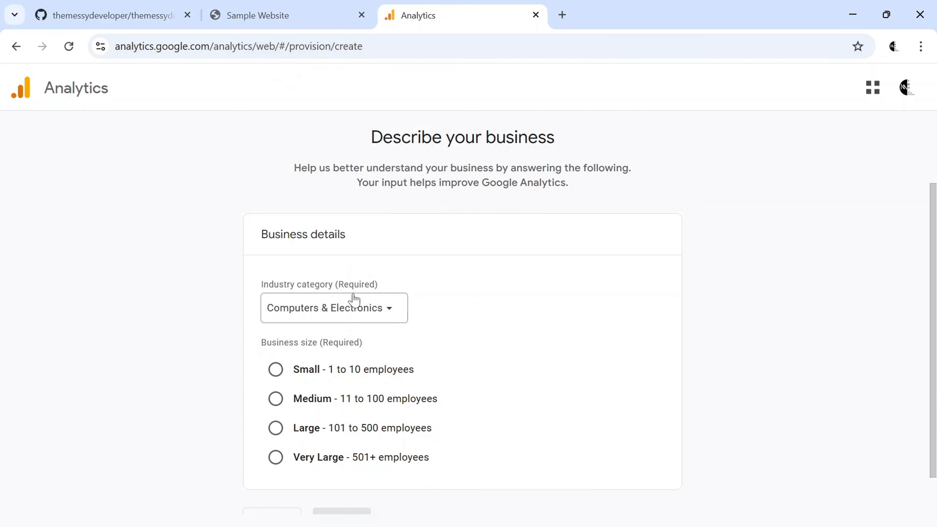
left_click(276, 369)
scroll(348, 452, "down", 1)
left_click(340, 476)
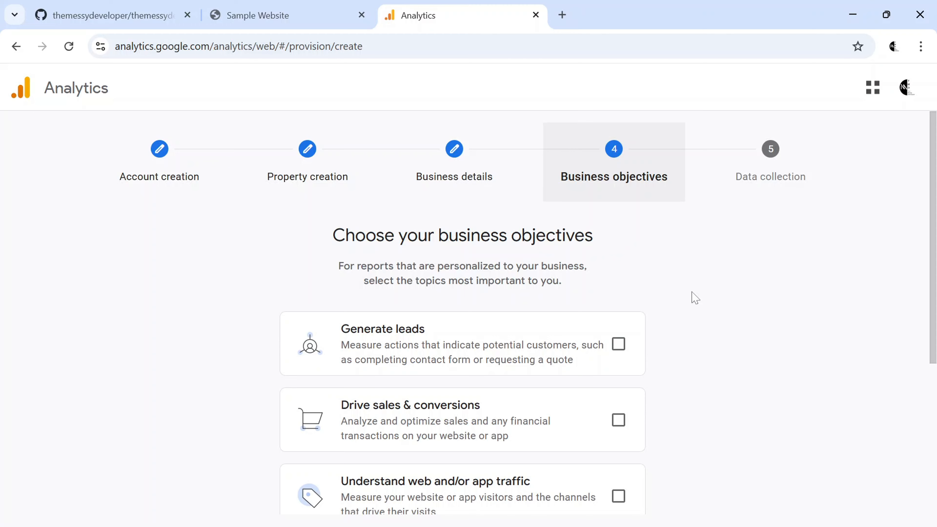
Step: Choose "Other business objectives" as the business objective and create the account
scroll(695, 297, "down", 2)
scroll(695, 297, "down", 1)
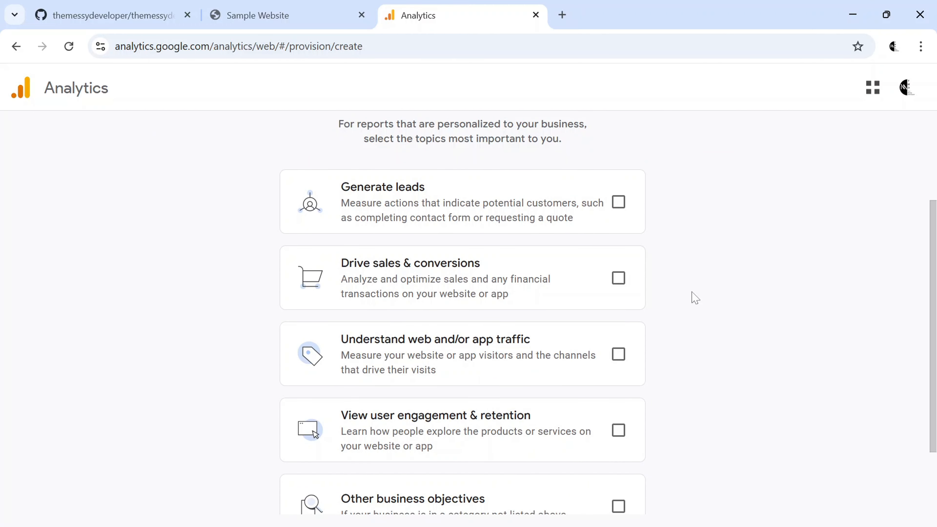
scroll(695, 297, "down", 1)
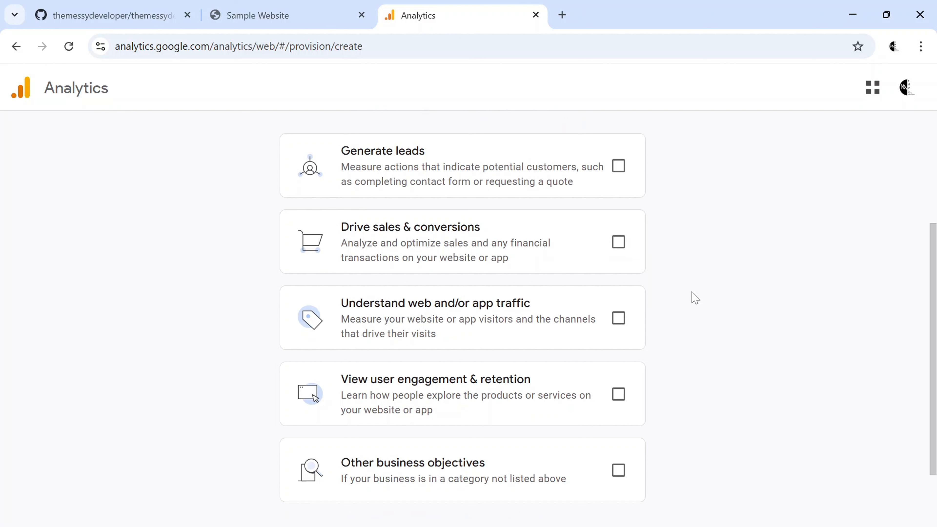
scroll(694, 298, "down", 1)
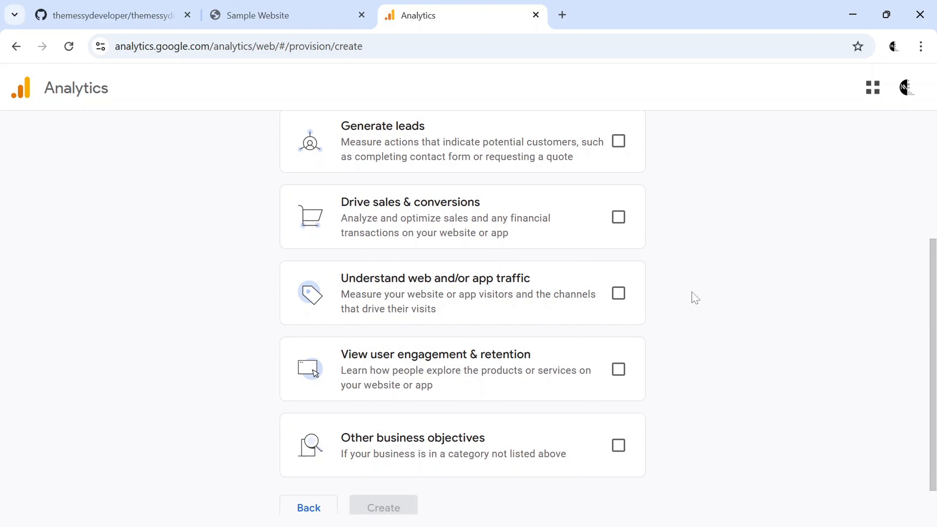
scroll(695, 297, "down", 1)
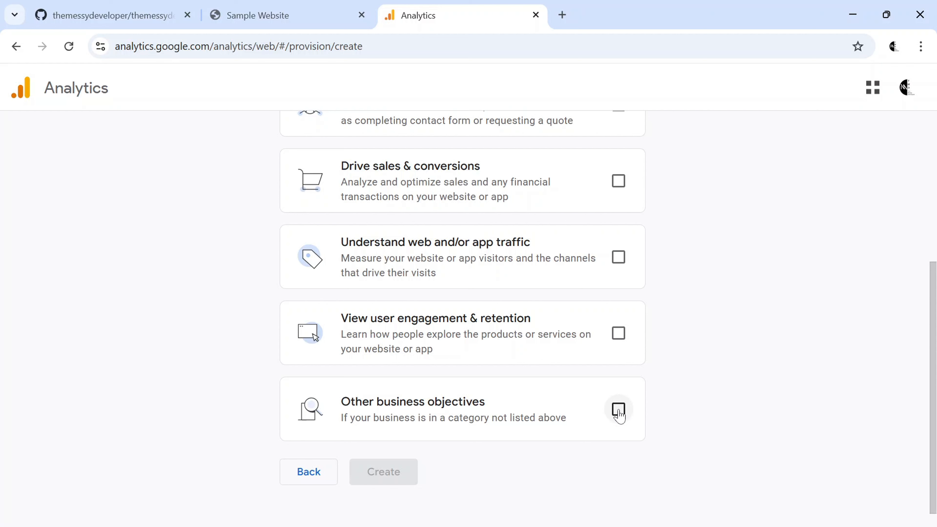
left_click(619, 410)
left_click(408, 471)
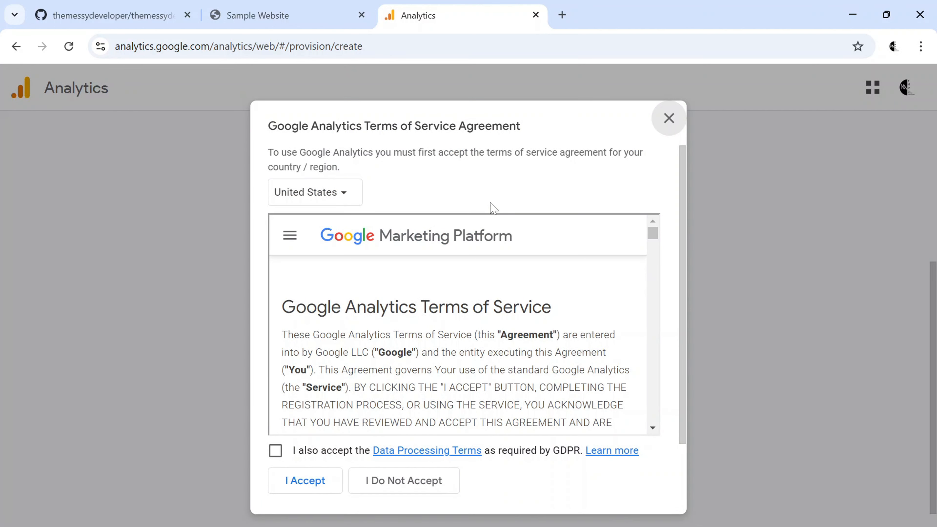
Step: Accept the Google Analytics Terms of Service for the United States, including the GDPR Data Processing Terms
left_click(343, 194)
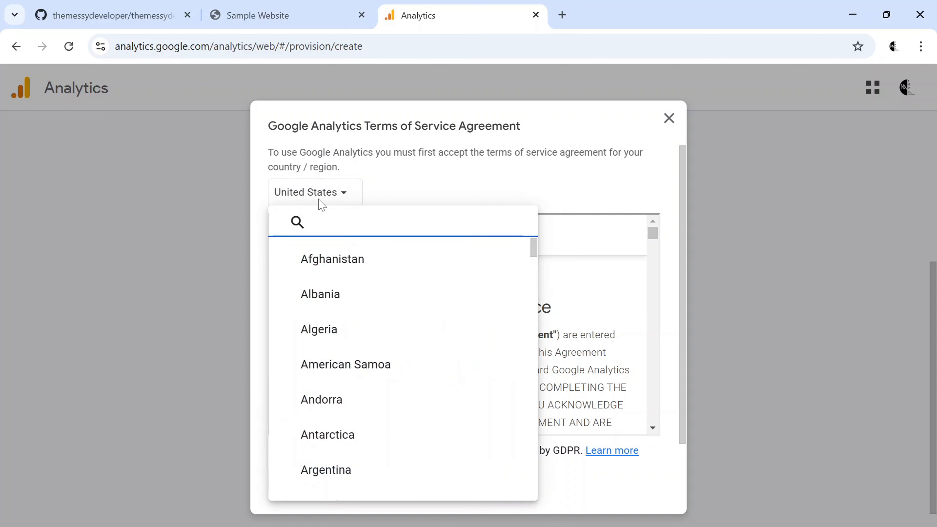
left_click(414, 173)
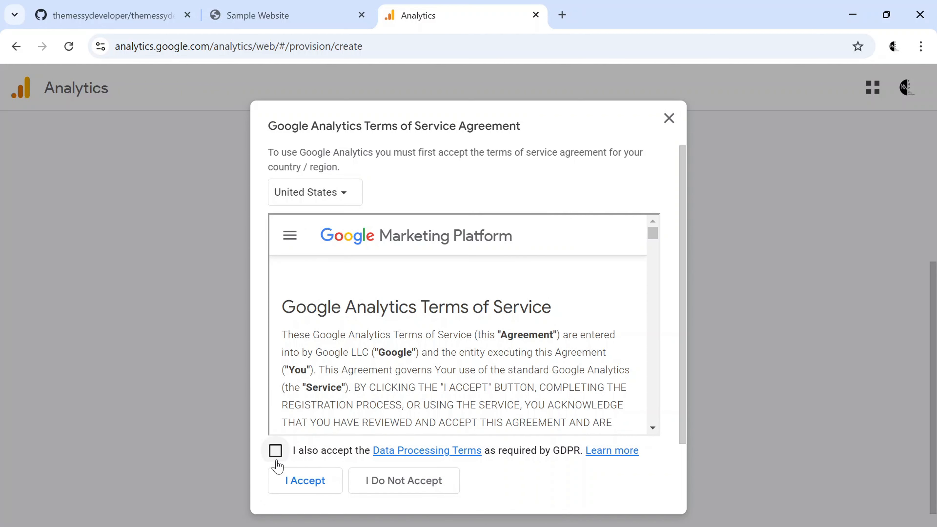
left_click(276, 452)
left_click(302, 481)
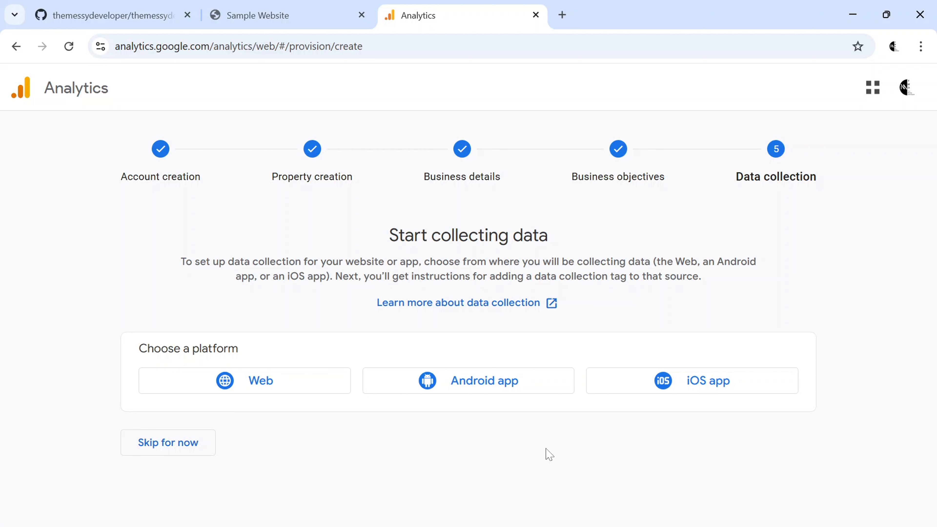
left_click(259, 394)
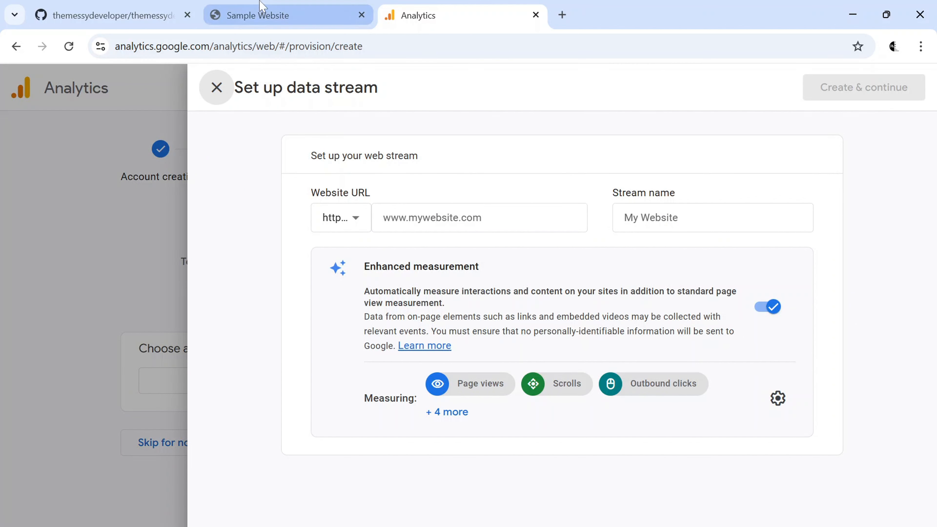
left_click(262, 11)
left_click(164, 46)
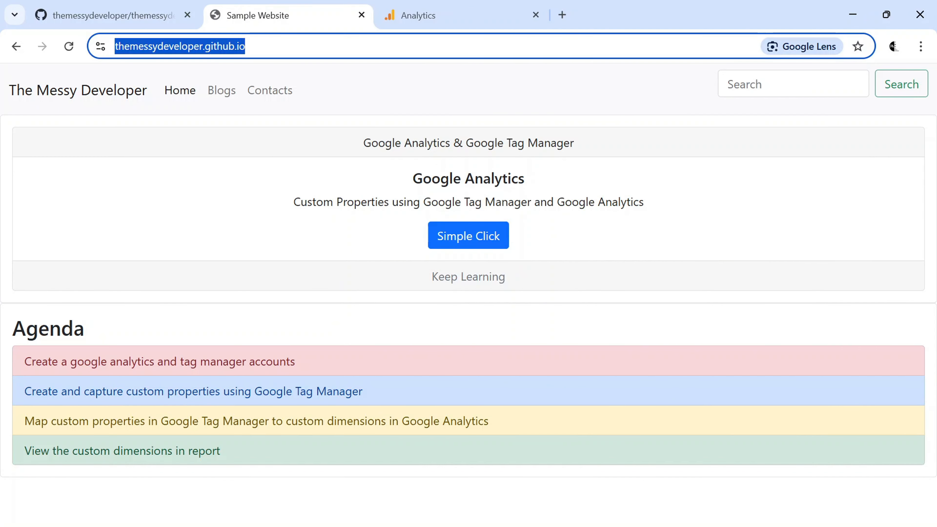
left_click(420, 16)
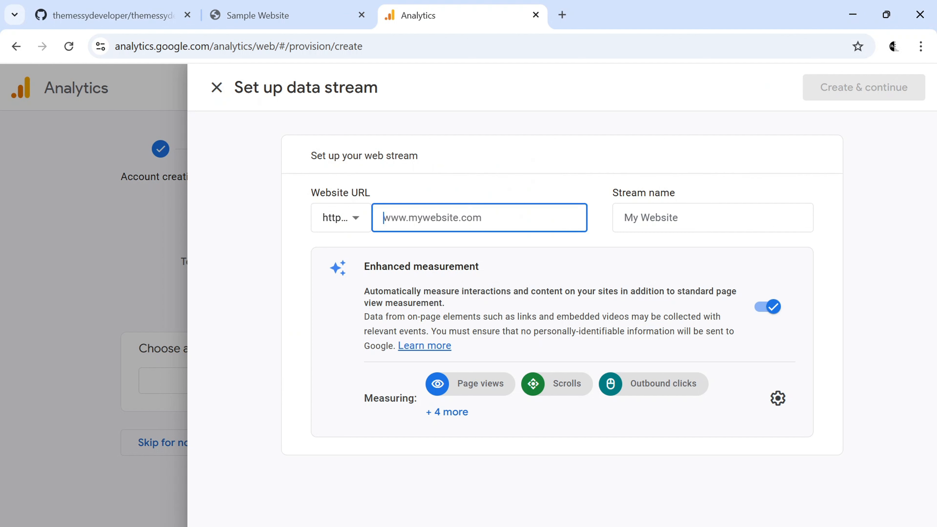
type("https://themessydeveloper.github.io/")
key("Tab")
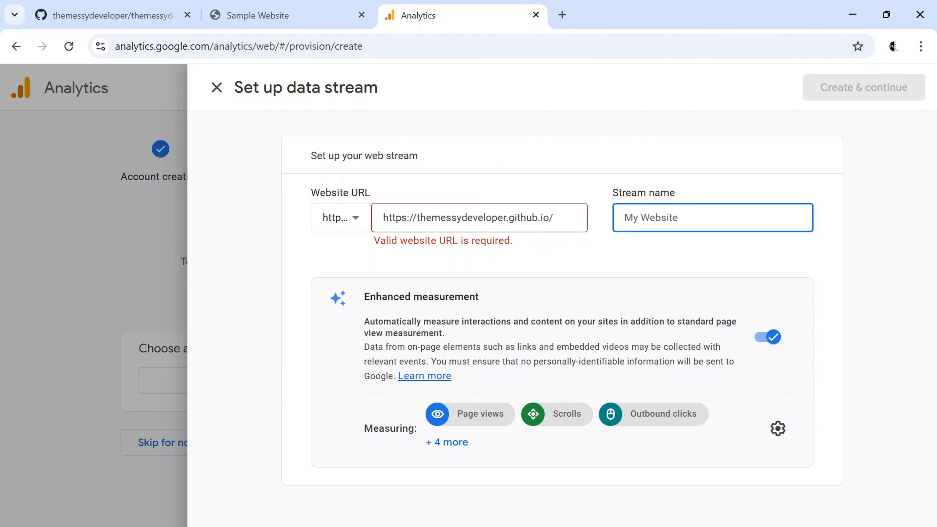
left_click_drag(416, 217, 312, 228)
key("BackSpace")
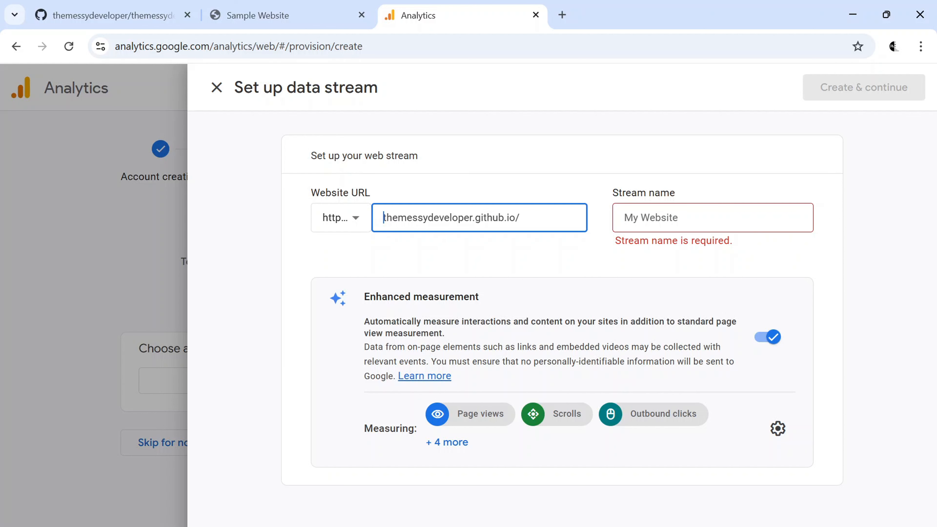
Step: Name the web data stream "Sample Website"
key("Tab")
type("Sample")
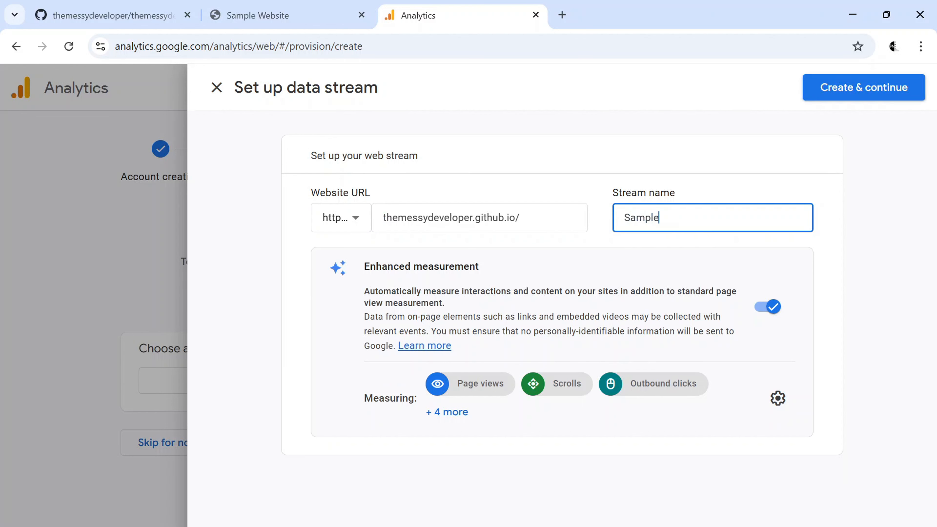
type(" Website")
Step: Turn off enhanced measurement for scrolls, outbound clicks, site search, form interactions, video engagement and file downloads, keeping page views, and save
left_click(445, 420)
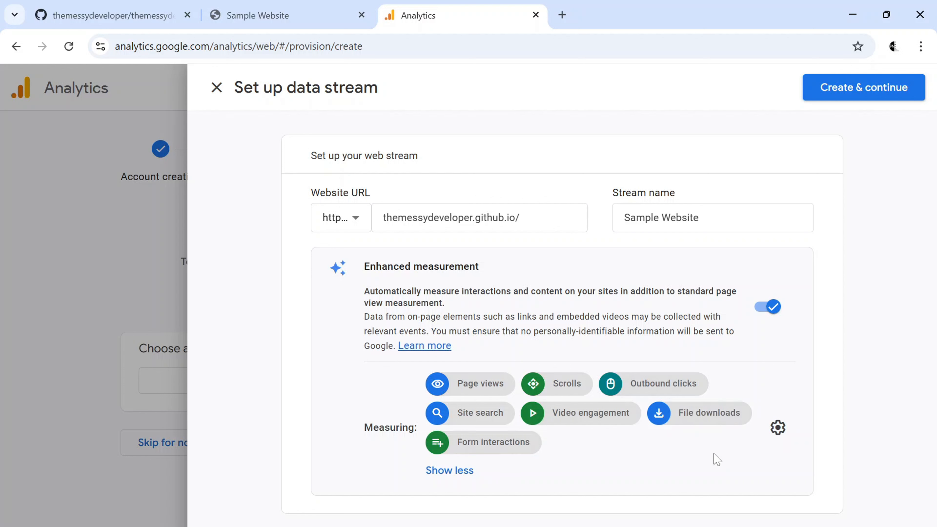
left_click(777, 429)
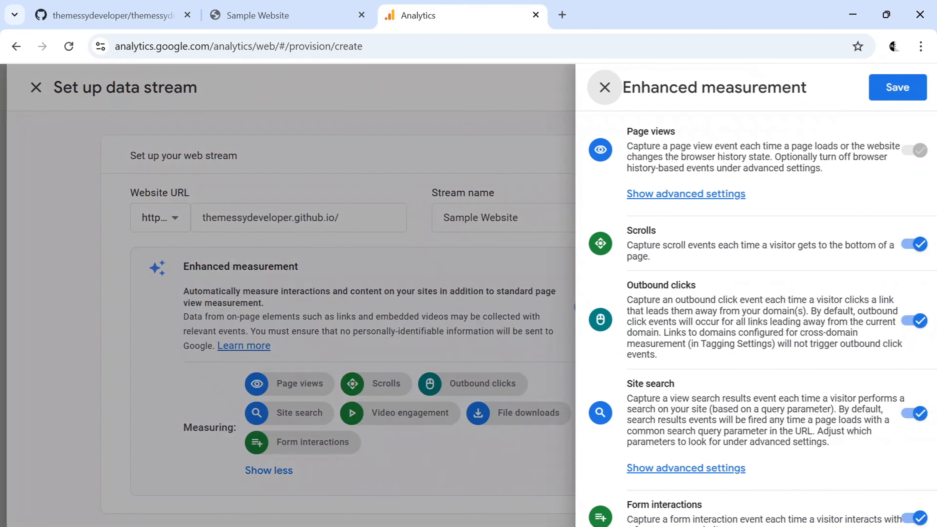
scroll(703, 393, "down", 2)
scroll(702, 393, "up", 2)
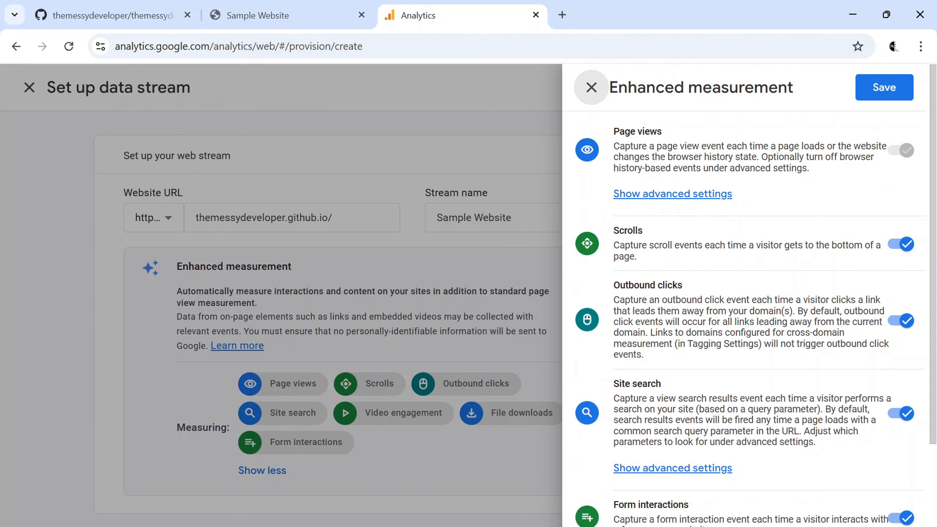
left_click(905, 245)
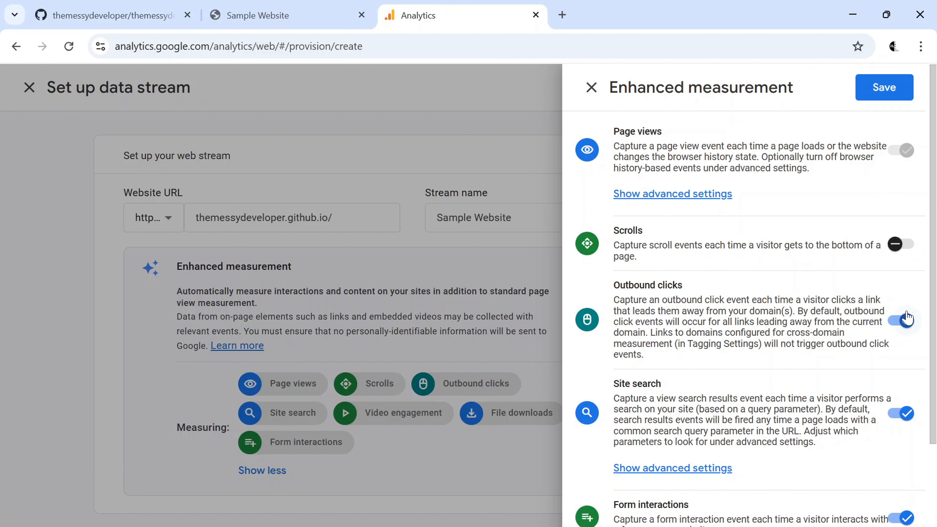
left_click(904, 321)
scroll(904, 320, "down", 3)
left_click(900, 275)
left_click(900, 382)
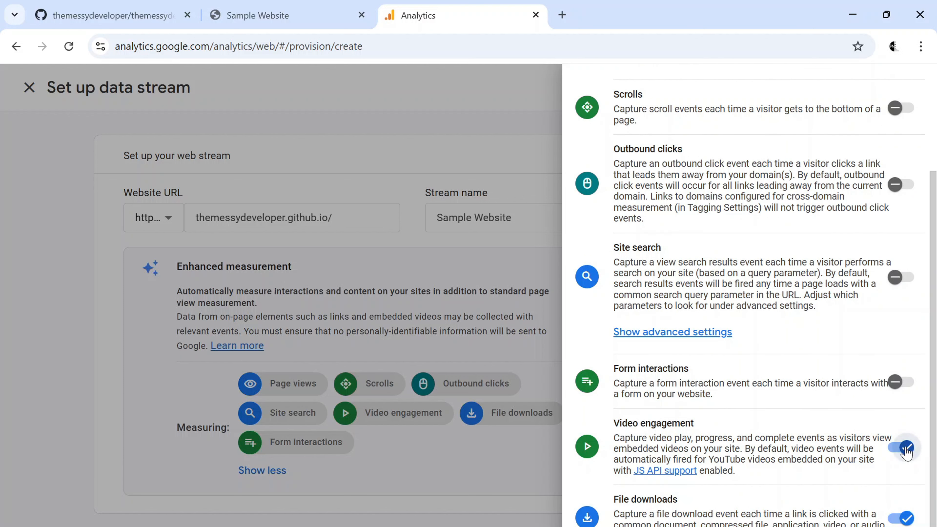
left_click(900, 448)
scroll(904, 522, "up", 3)
left_click(885, 87)
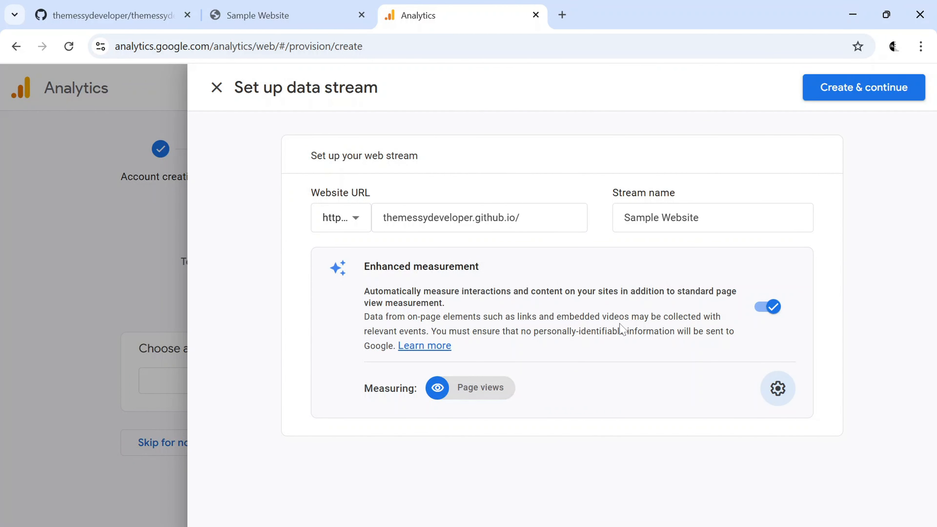
Step: Create the web data stream, dismiss the Google tag setup instructions and copy the stream's measurement ID
left_click(874, 93)
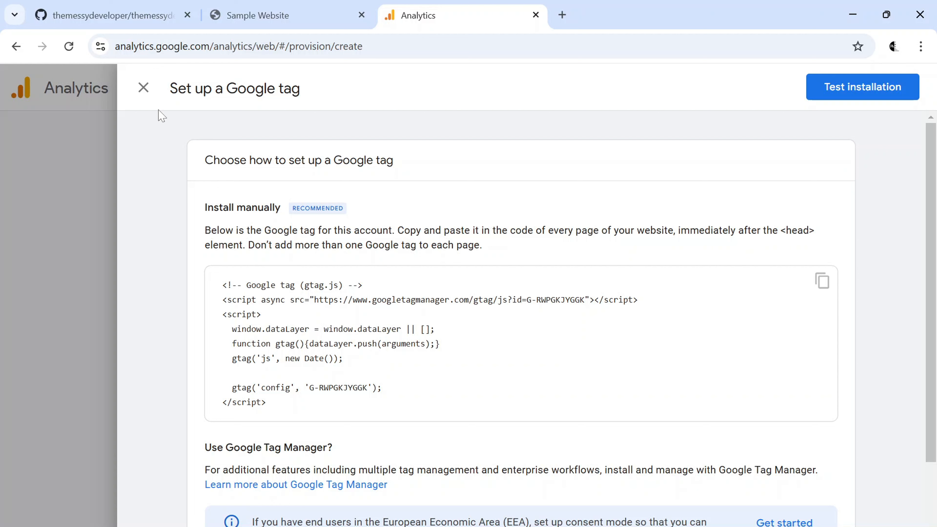
left_click(143, 87)
left_click(386, 353)
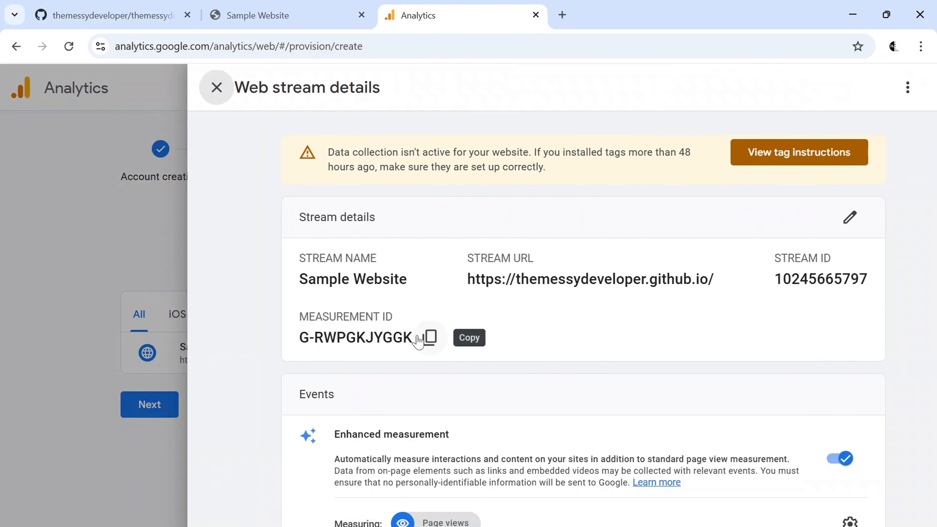
left_click(429, 337)
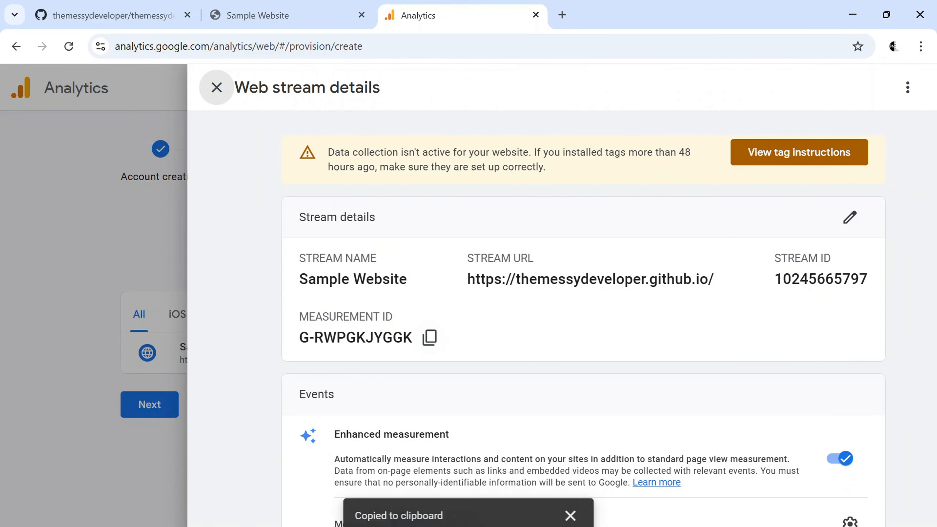
Step: Open tagmanager.google.com in a new browser tab and start a new account named "Sample Website"
left_click(563, 15)
type("tag")
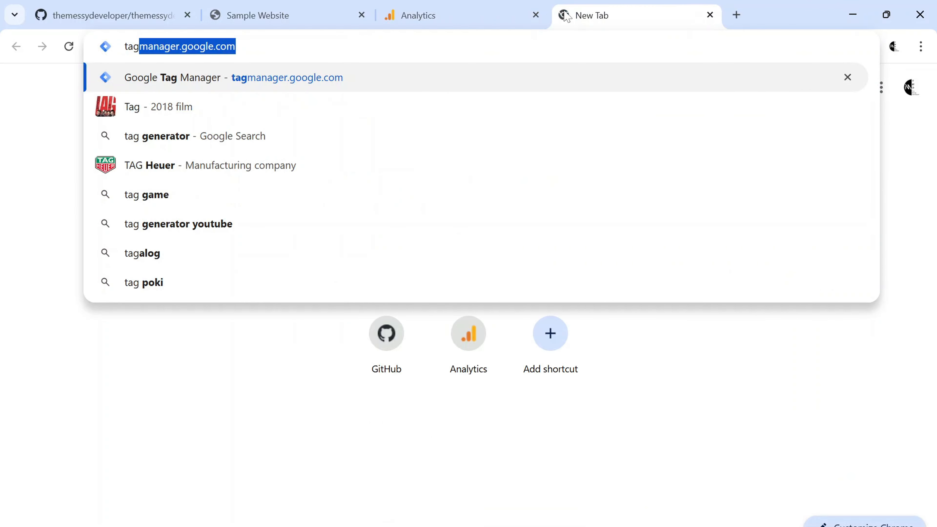
key("Return")
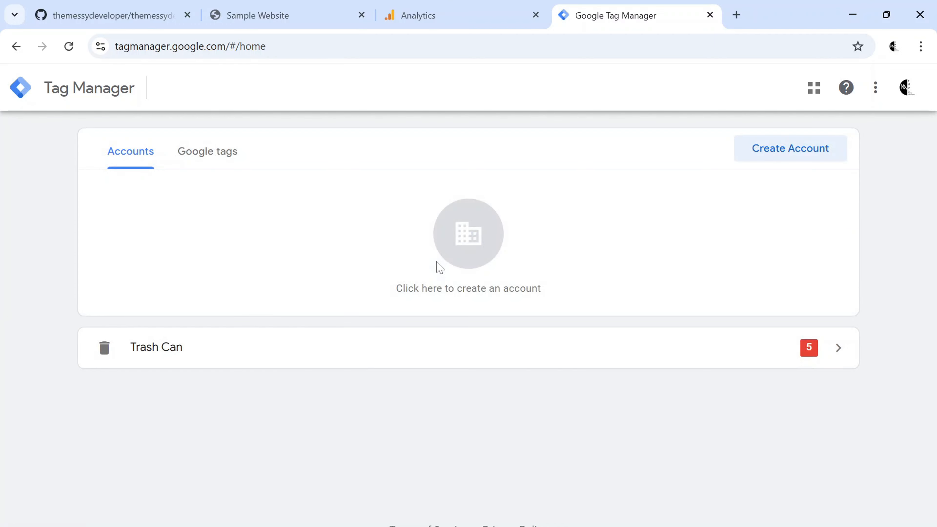
left_click(801, 160)
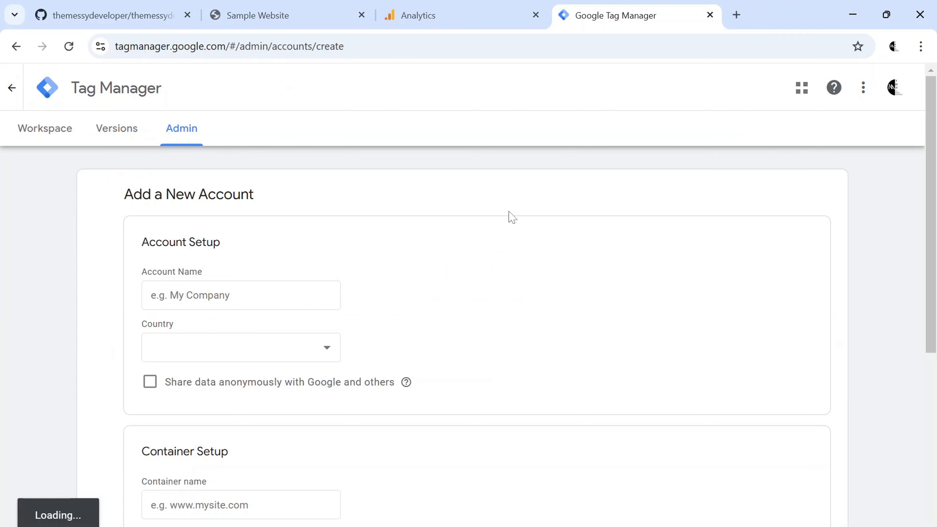
left_click(318, 291)
type("Sample")
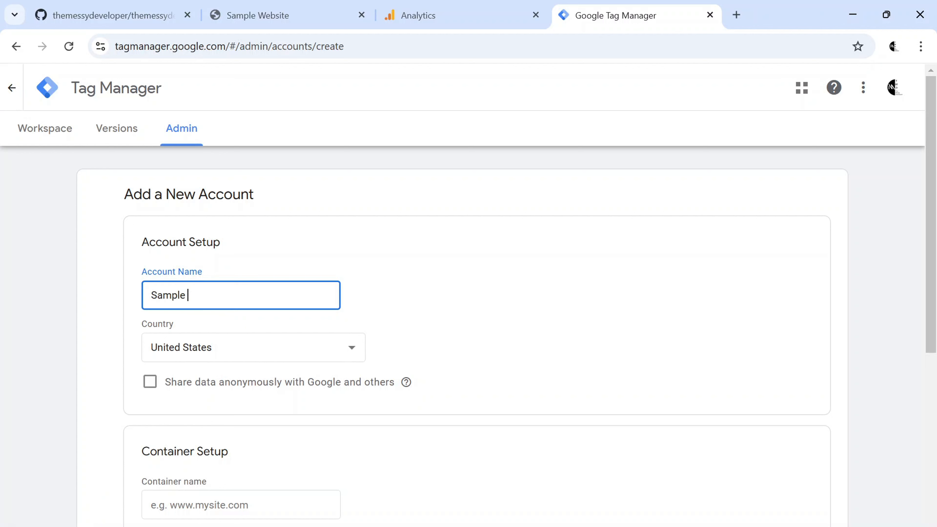
type(" Website")
Step: Reuse the account name "Sample Website" as the container name and choose Web as the target platform
key("ctrl+a")
scroll(273, 360, "down", 3)
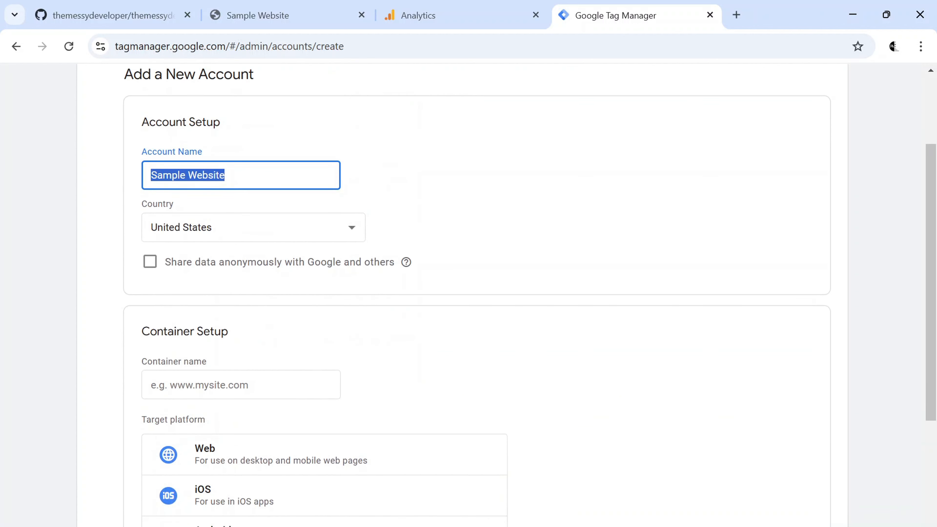
left_click(242, 385)
key("ctrl+v")
scroll(221, 373, "down", 3)
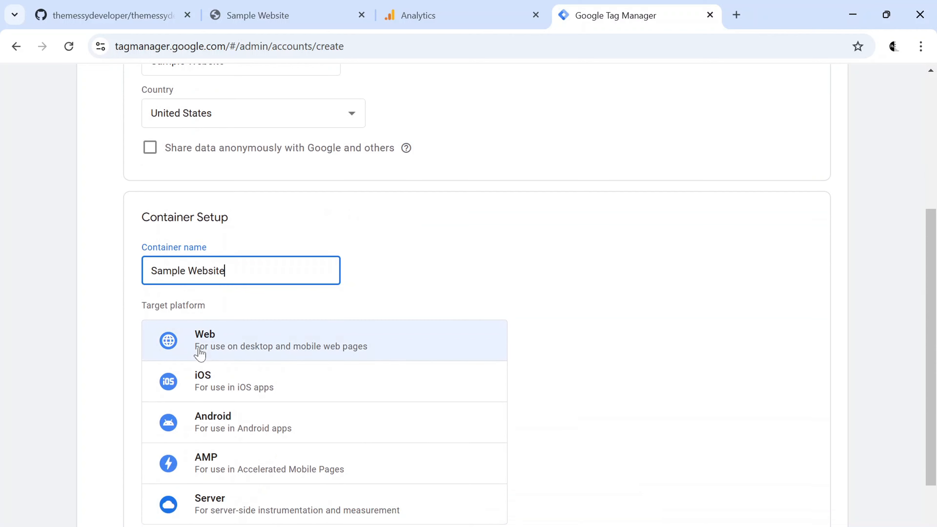
left_click(221, 345)
Step: Create the Tag Manager account and accept its Terms of Service Agreement, including the GDPR Data Processing Terms
scroll(207, 369, "down", 2)
left_click(166, 482)
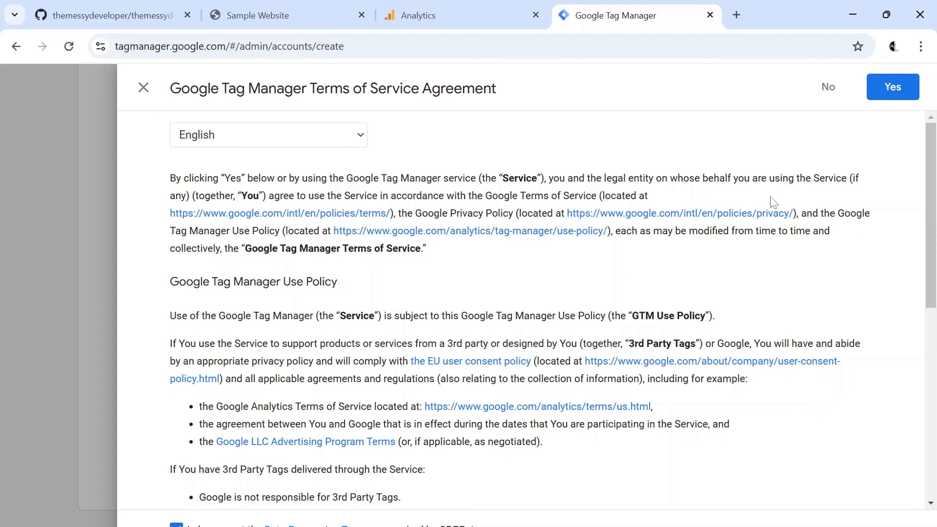
left_click(880, 93)
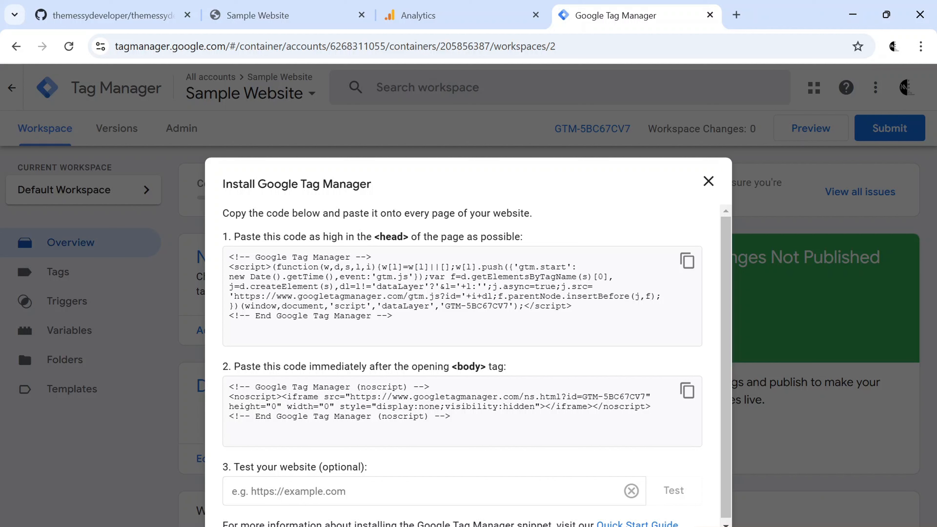
Step: Copy the Tag Manager installation snippets and open index.html in the sample site's GitHub repository
left_click(687, 261)
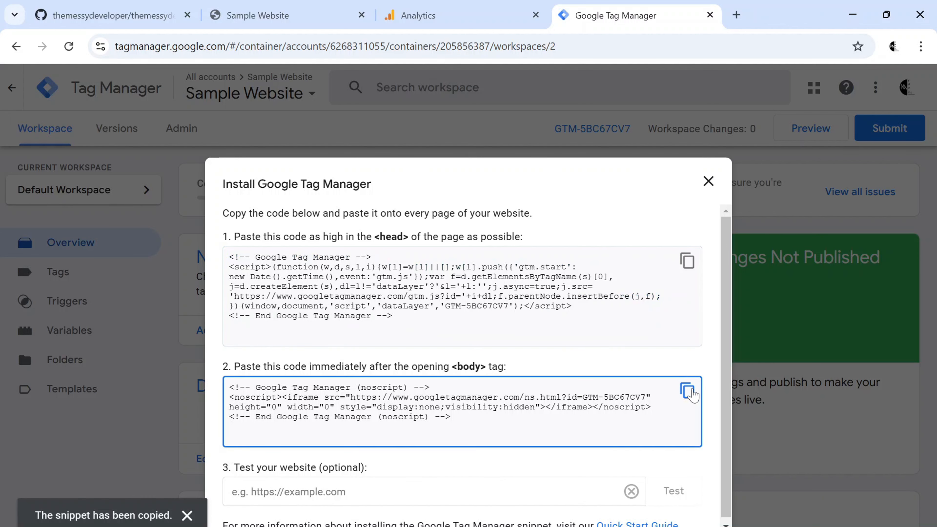
left_click(687, 390)
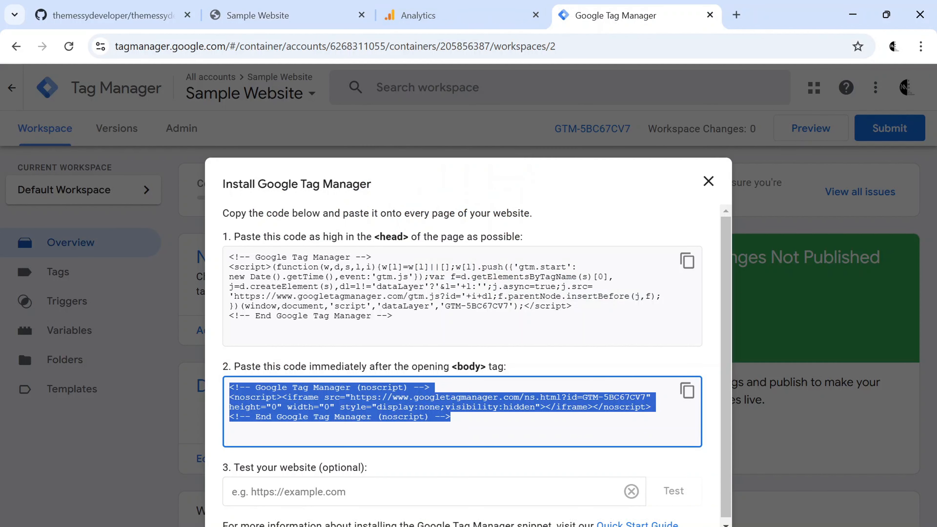
left_click(121, 22)
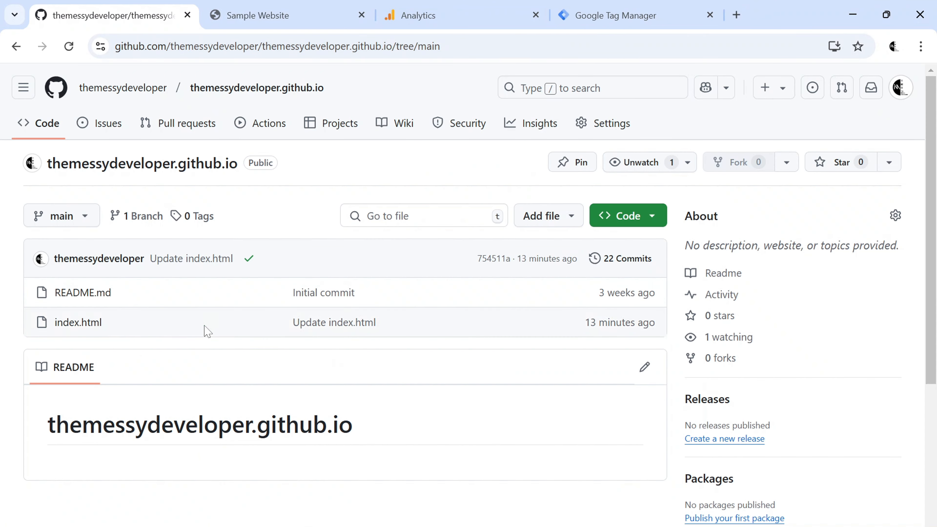
left_click(83, 329)
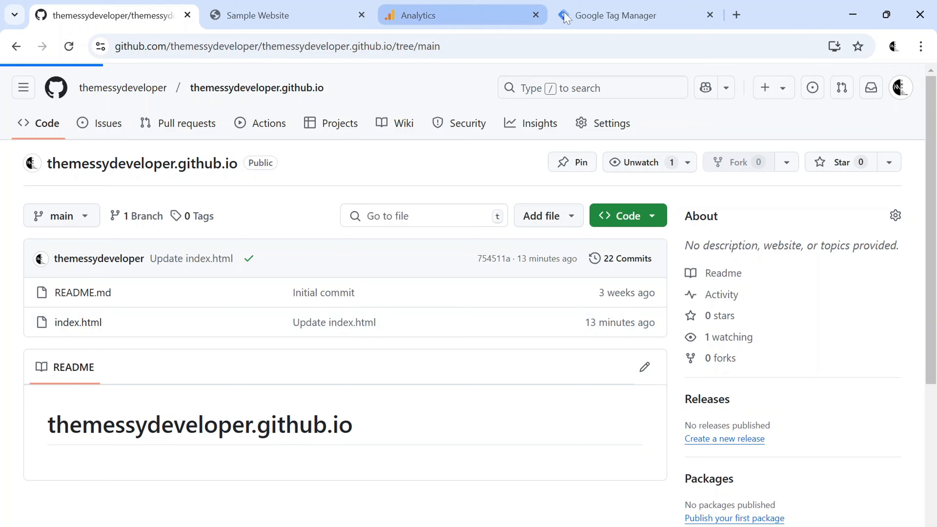
Step: Copy the Tag Manager <head> snippet and insert it into index.html on a new line before the closing </head> tag
left_click(615, 17)
left_click(686, 261)
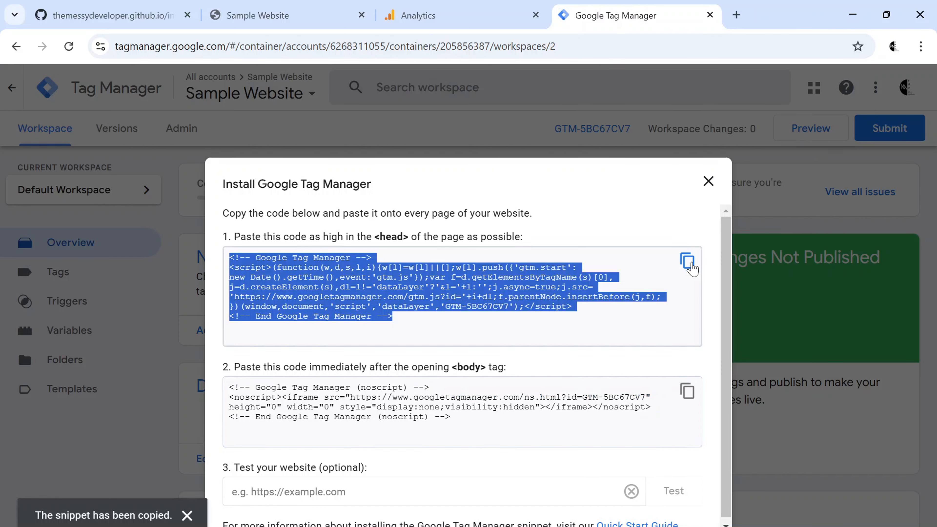
left_click(152, 26)
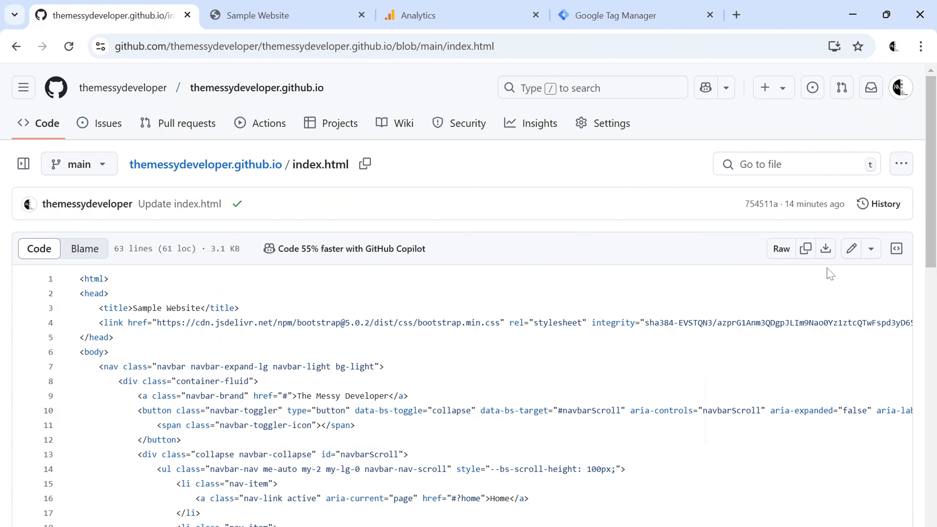
left_click(851, 248)
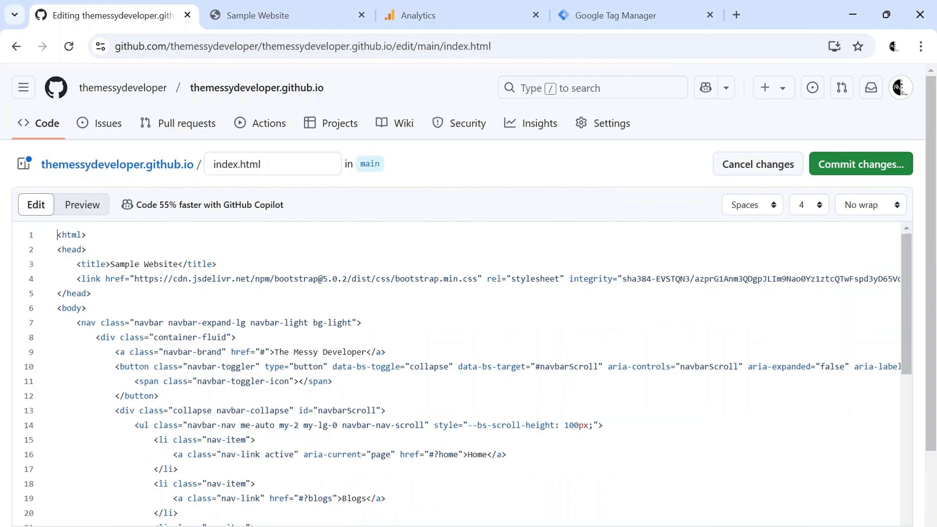
key("Return")
key("ctrl+v")
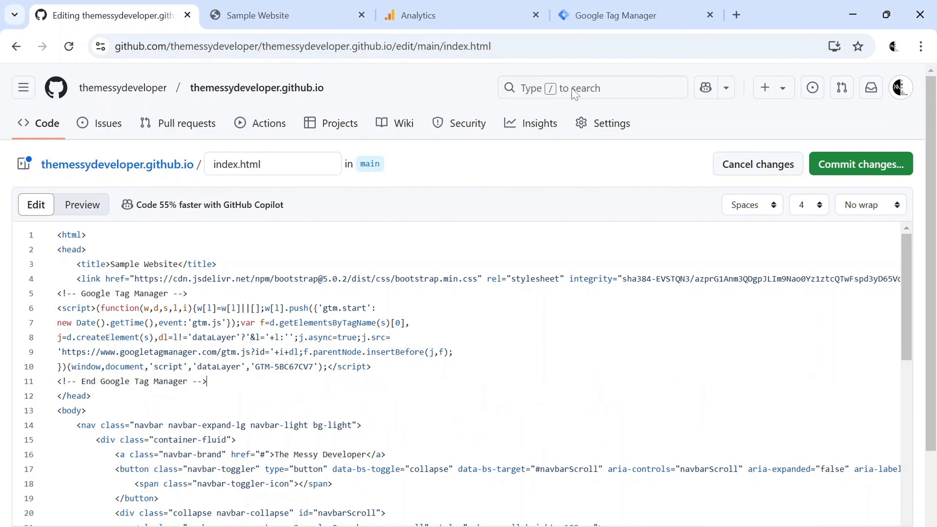
Step: Insert the Tag Manager noscript snippet right after the opening <body> tag of index.html and commit the changes
left_click(592, 18)
left_click(686, 391)
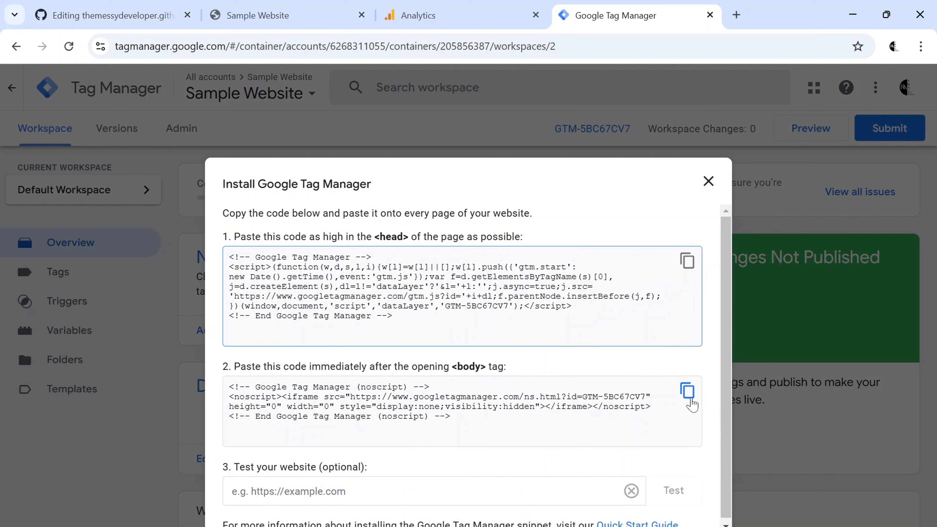
left_click(87, 22)
scroll(310, 306, "down", 2)
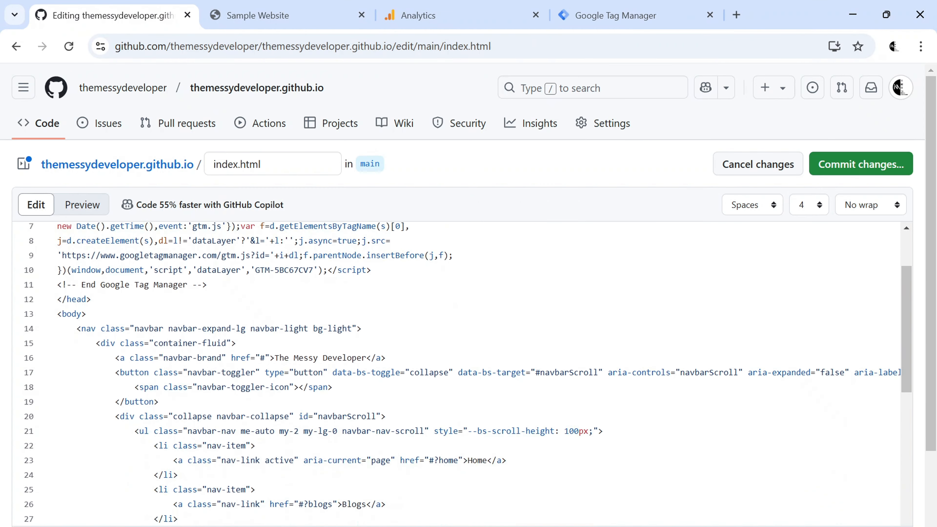
left_click(88, 314)
key("Return")
key("ctrl+v")
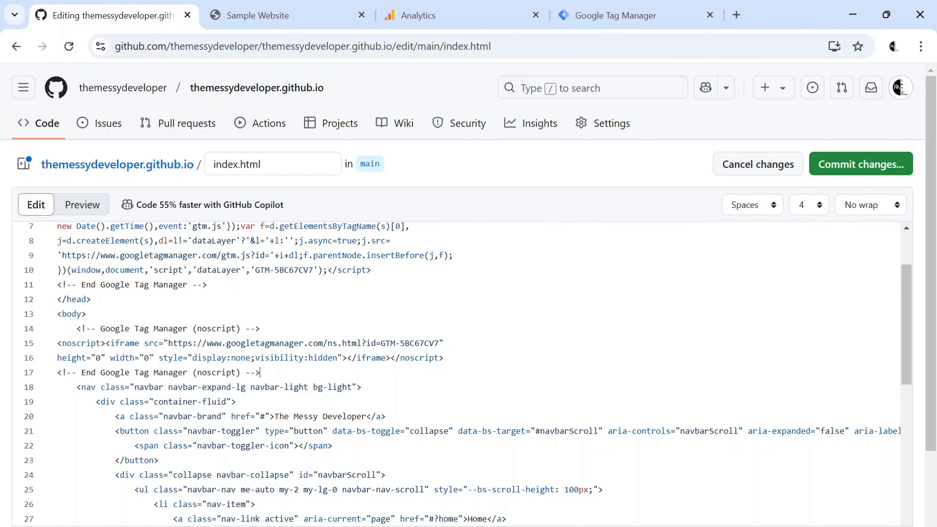
left_click(845, 169)
left_click(592, 474)
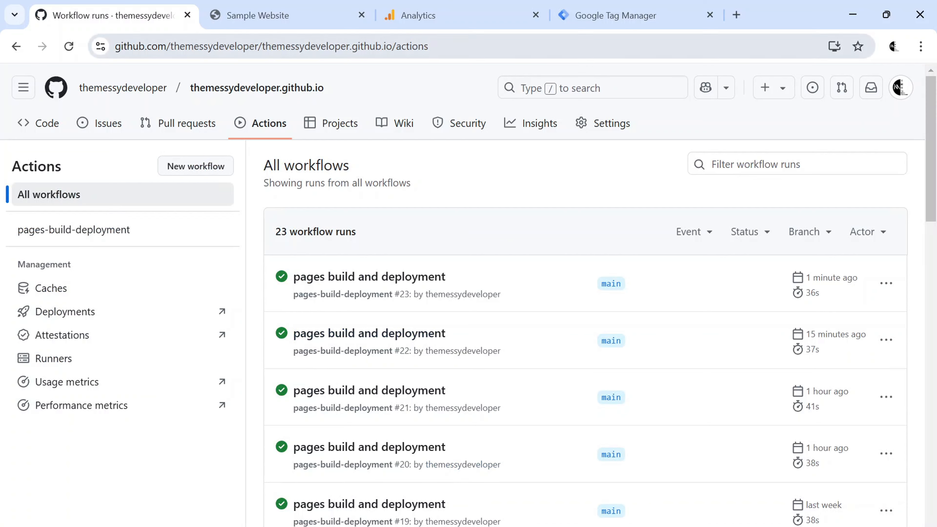
Step: Switch back to Google Tag Manager, close the installation instructions, and recheck them through the container ID
left_click(600, 20)
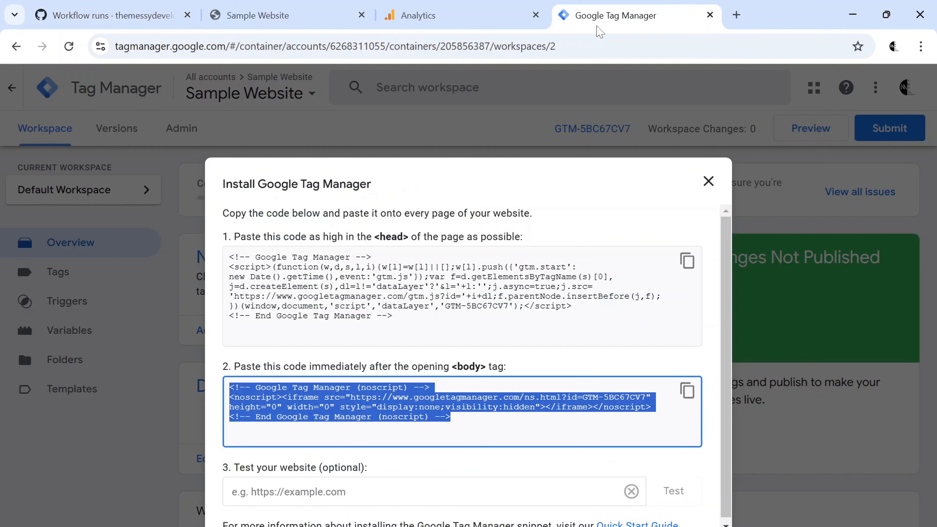
left_click(709, 182)
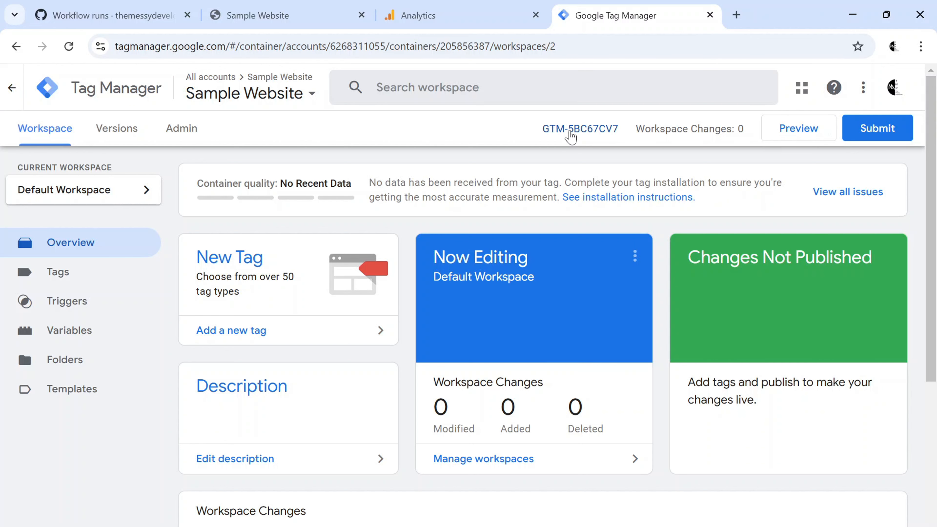
left_click(570, 137)
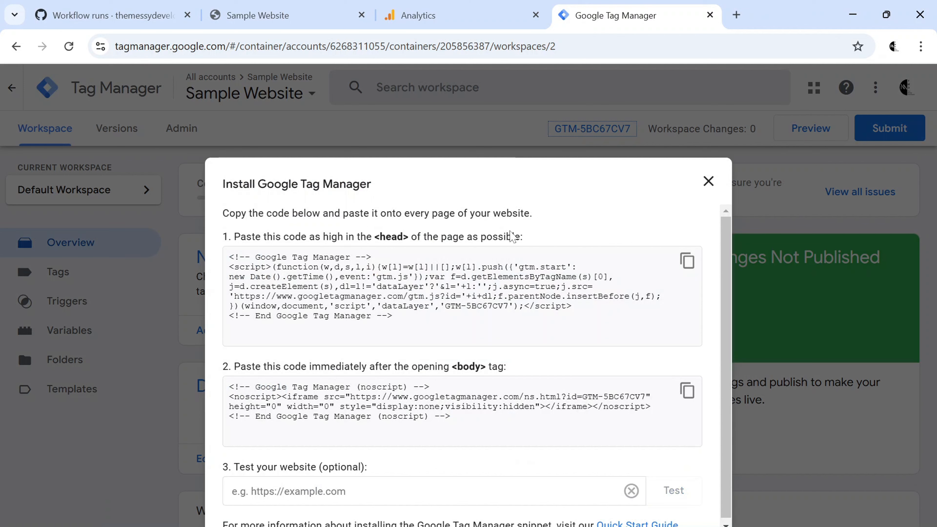
left_click(707, 181)
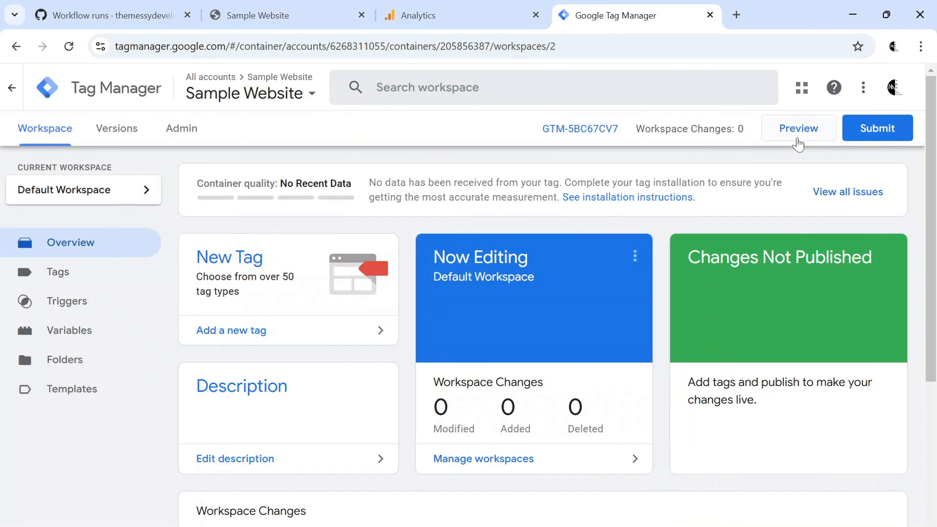
left_click(807, 138)
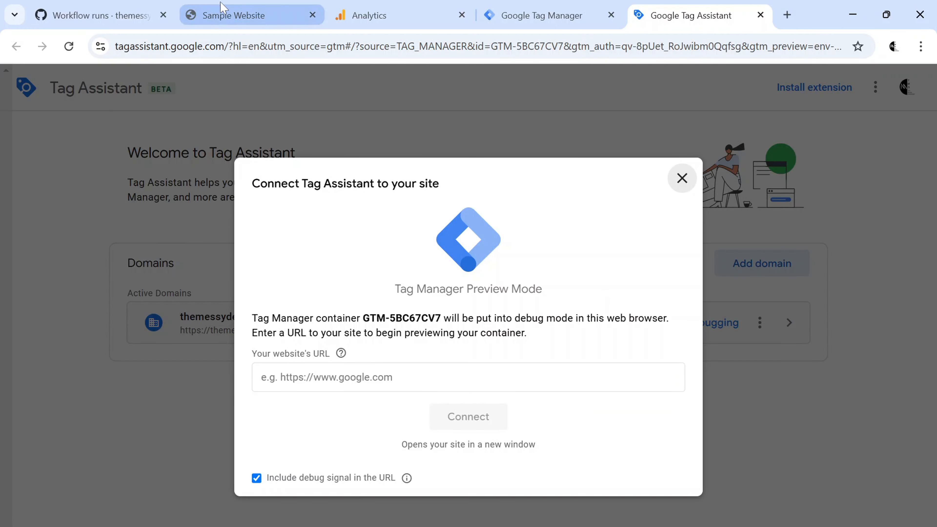
left_click(228, 13)
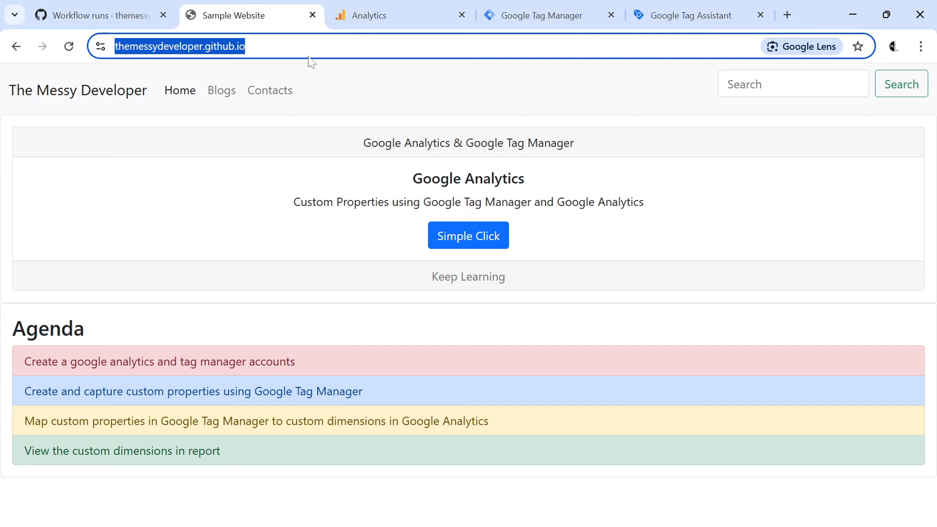
left_click(689, 15)
left_click(424, 376)
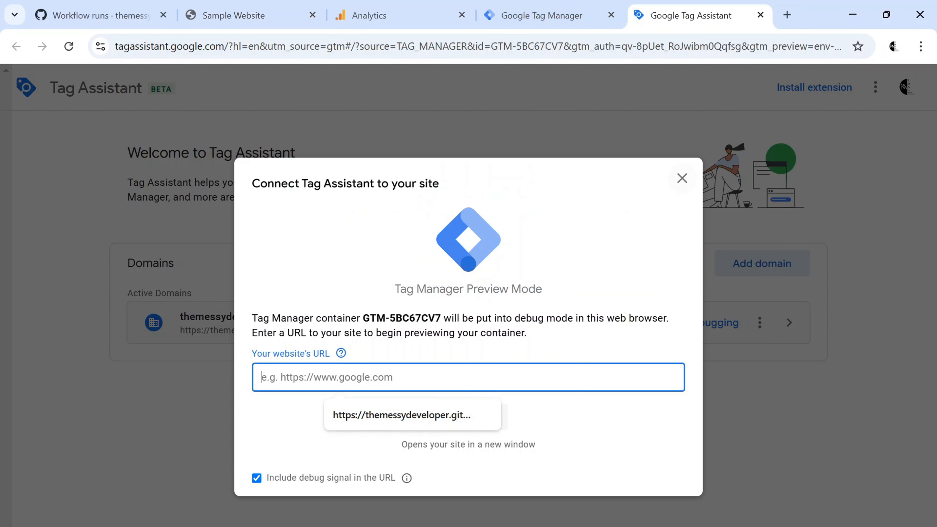
left_click(424, 415)
left_click(467, 416)
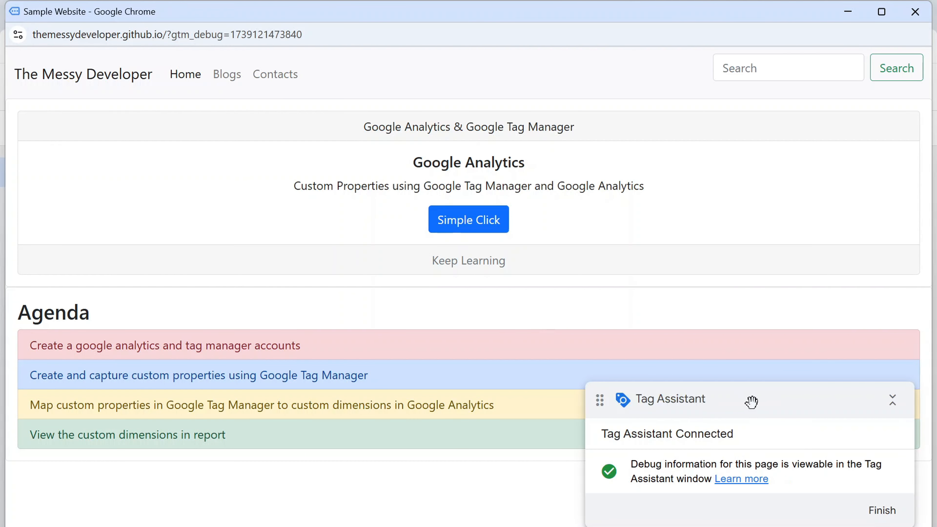
Step: Move the Tag Assistant badge up on the sample page, switch back to Tag Assistant, and continue to the debug summary
left_click_drag(753, 403, 614, 282)
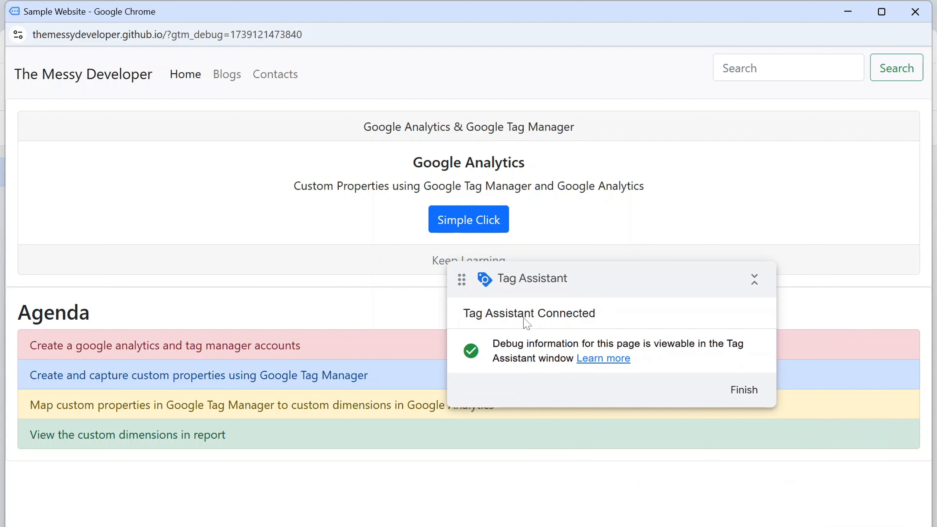
key("alt+Tab")
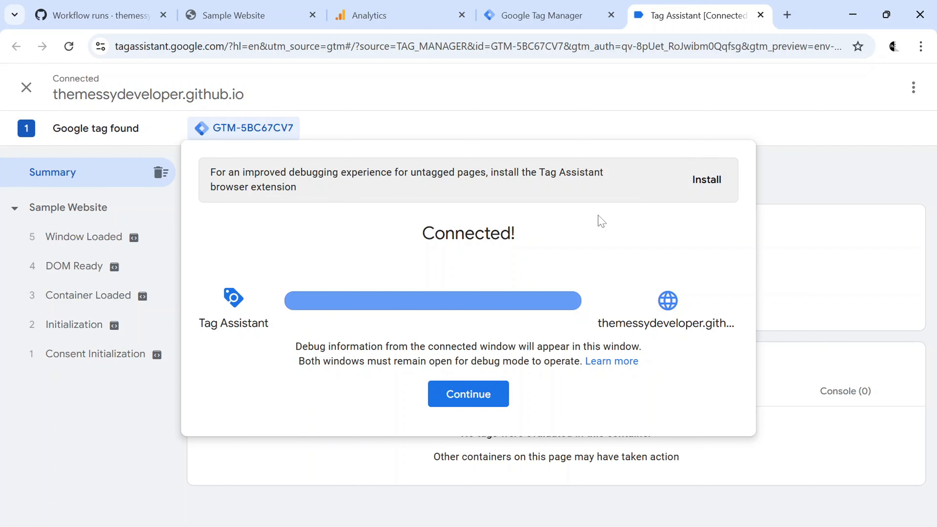
left_click(475, 398)
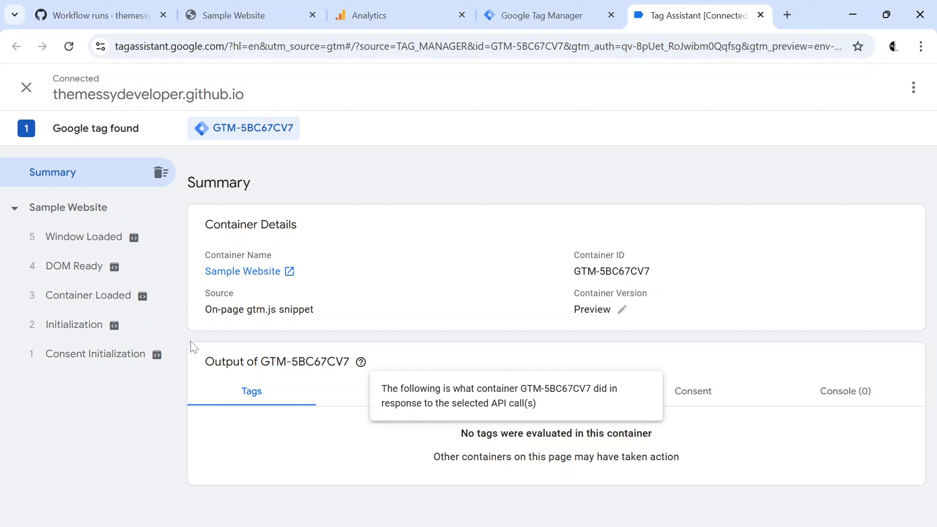
Step: Examine the Consent Initialization, Initialization and Container Loaded events, including the variables and data layer values of Container Loaded
left_click(82, 357)
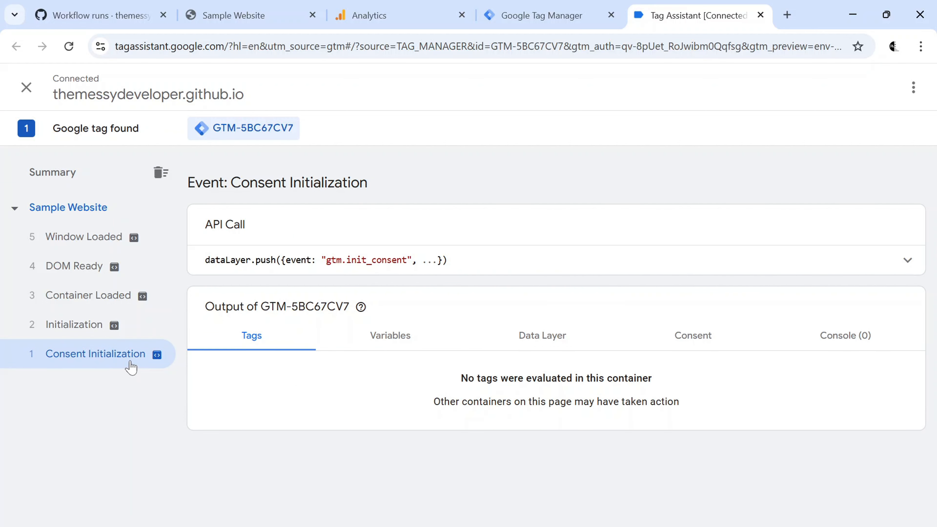
left_click(70, 327)
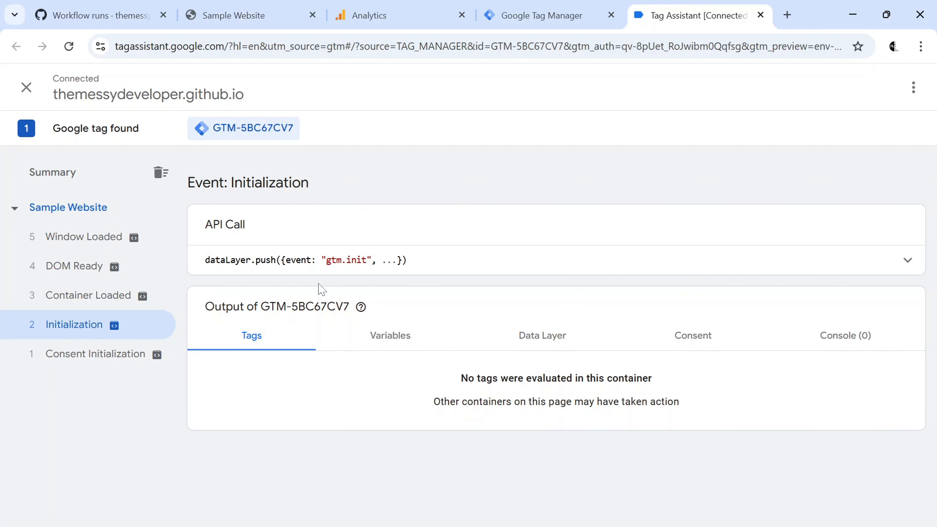
left_click(98, 298)
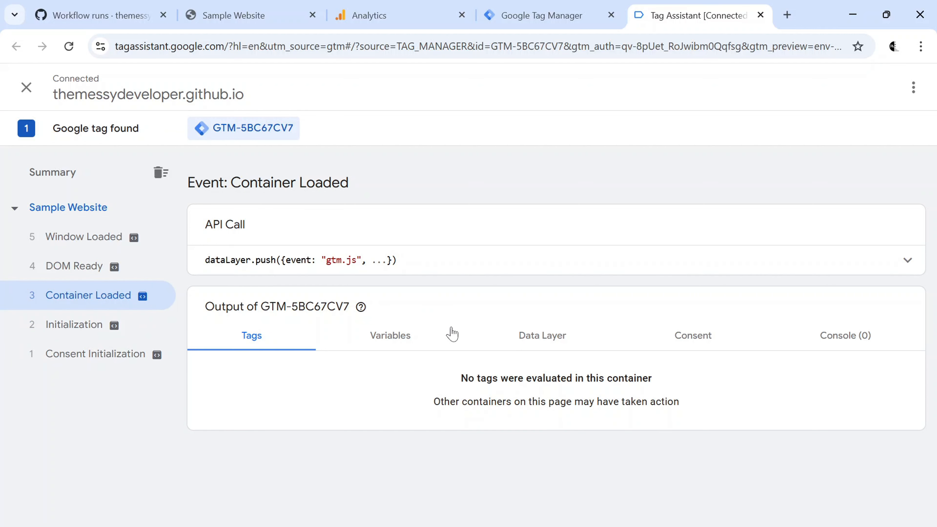
left_click(402, 335)
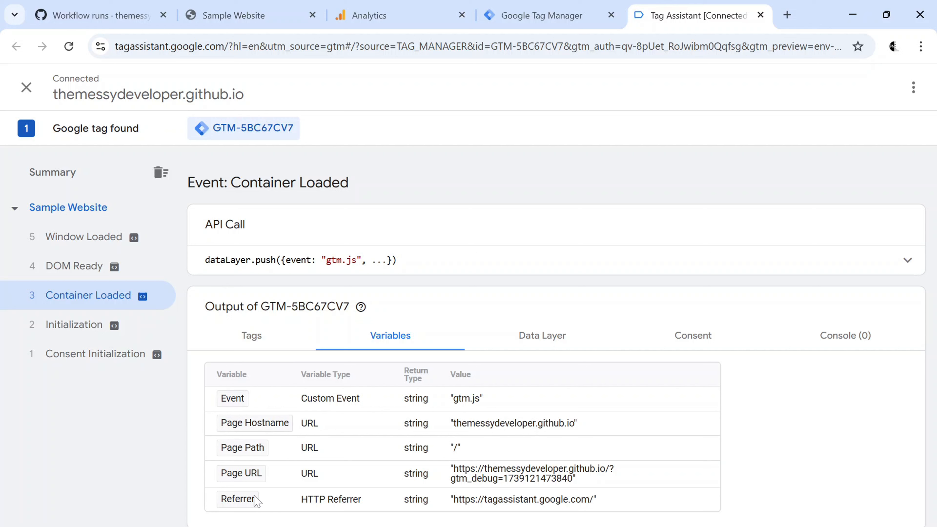
left_click(541, 342)
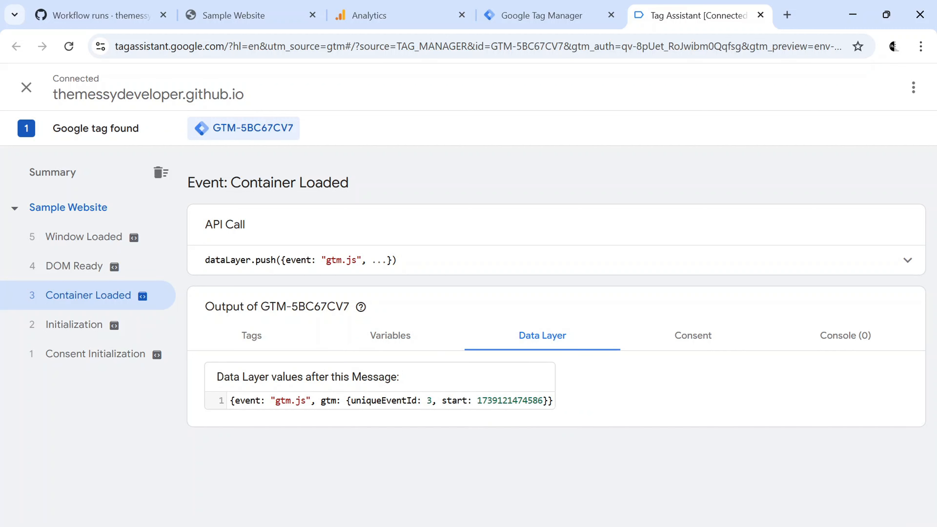
double_click(245, 401)
double_click(328, 400)
double_click(384, 400)
double_click(454, 400)
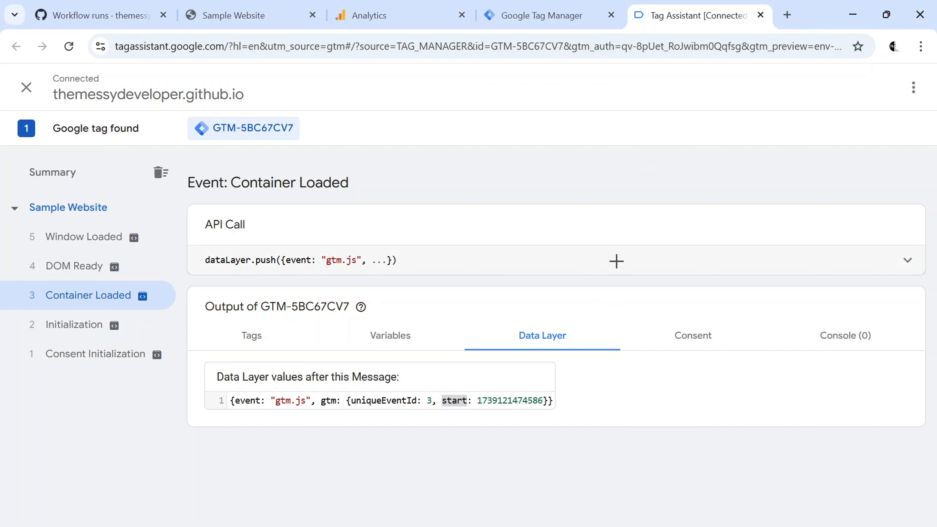
Step: Close the connected preview site and Tag Assistant to return to the Tag Manager workspace
key("alt+Tab")
key("alt+Tab")
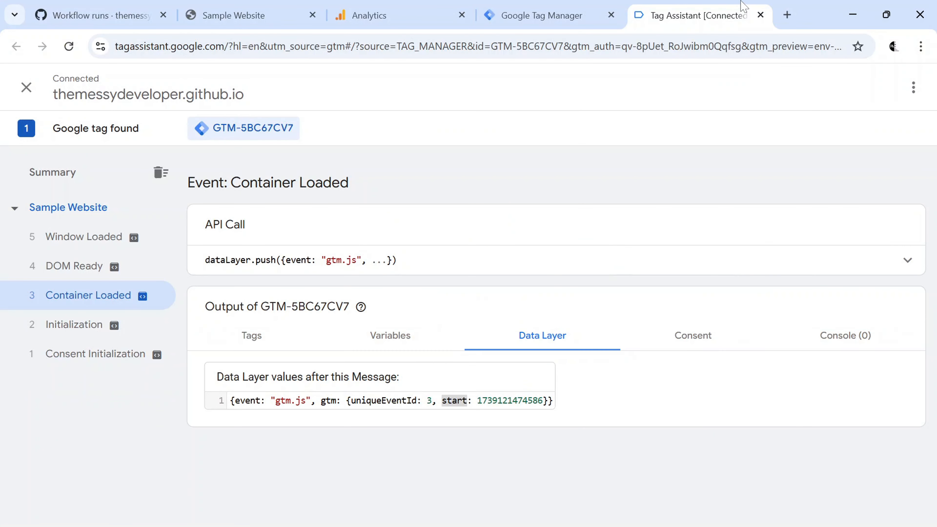
left_click(760, 14)
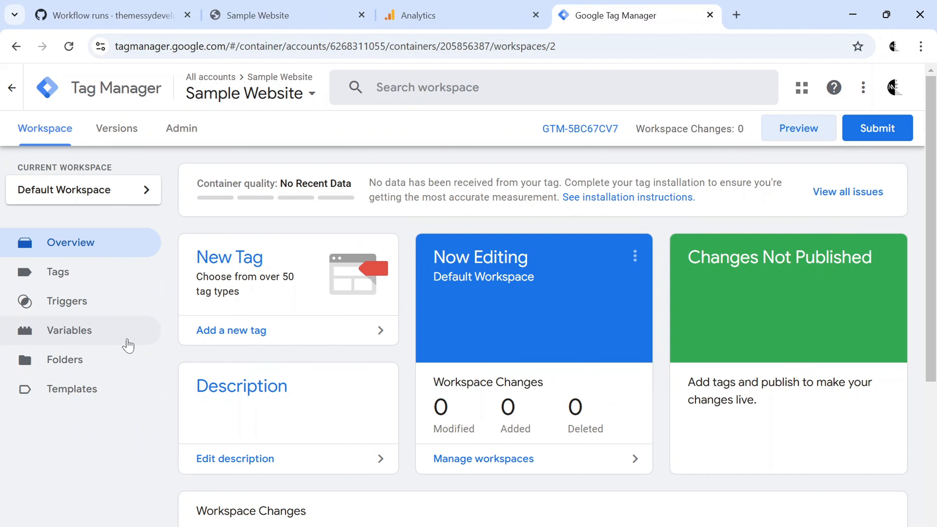
Step: Disable the Referrer and Page Path built-in variables in the container's variable configuration
left_click(128, 340)
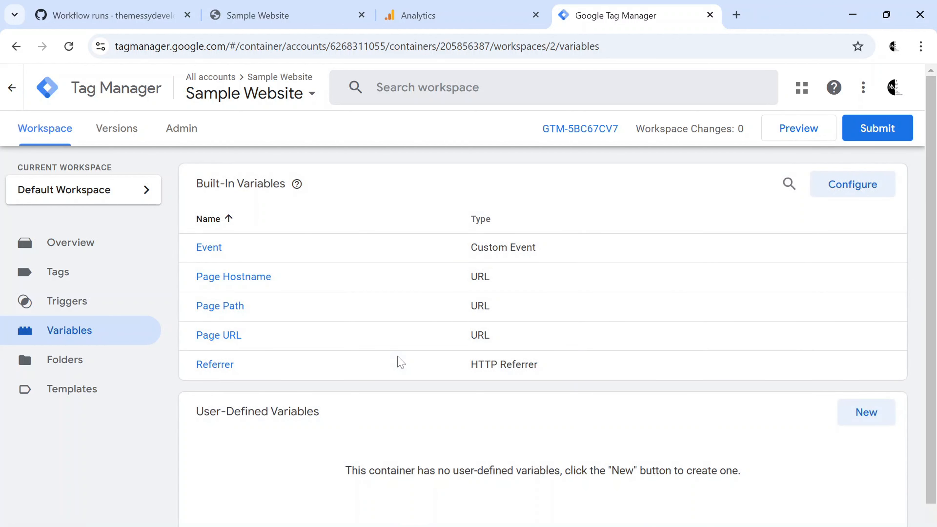
left_click(855, 187)
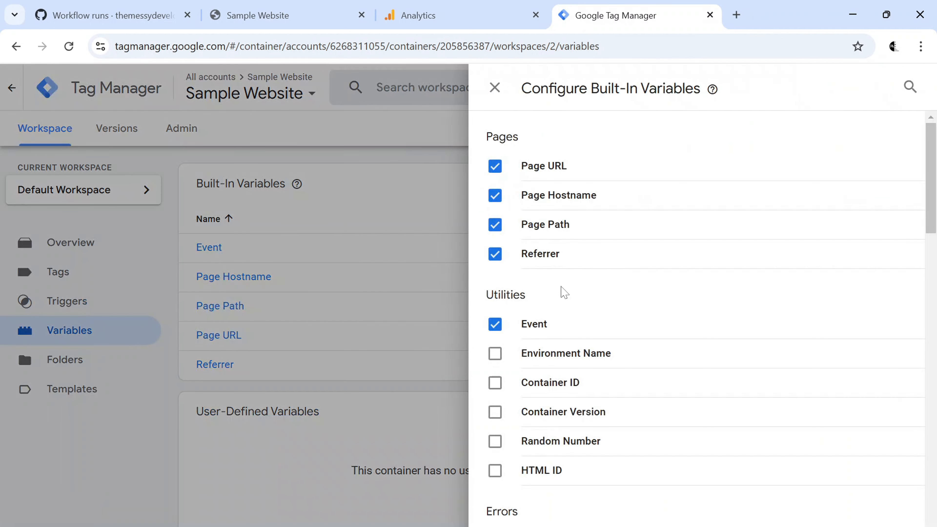
scroll(562, 292, "down", 1)
scroll(512, 297, "up", 1)
left_click(496, 259)
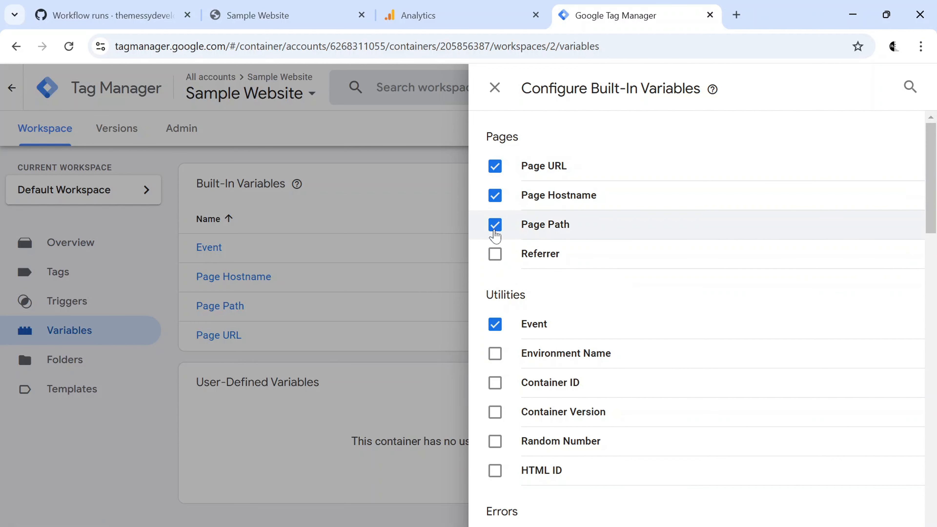
left_click(494, 228)
Step: Enable the Random Number and Debug Mode built-in variables and close the built-in variable configuration
scroll(571, 373, "down", 5)
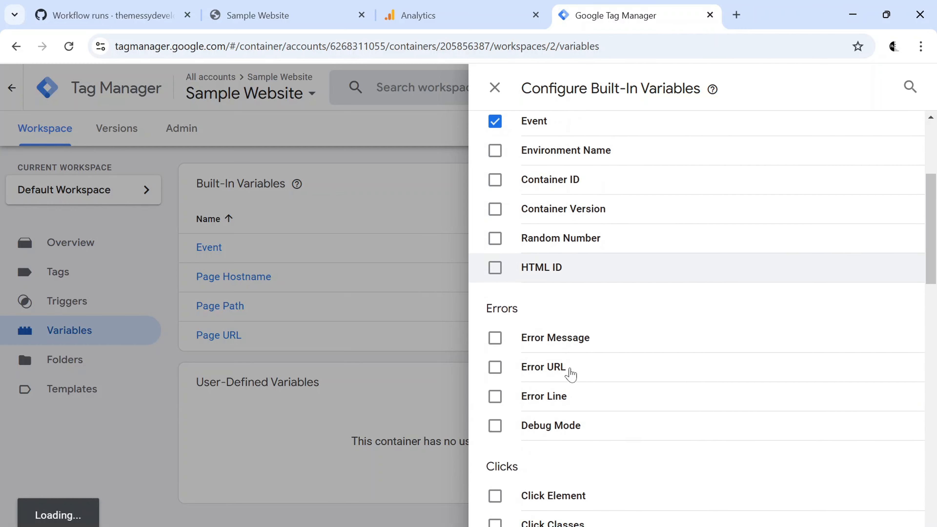
scroll(569, 372, "down", 5)
scroll(569, 372, "up", 8)
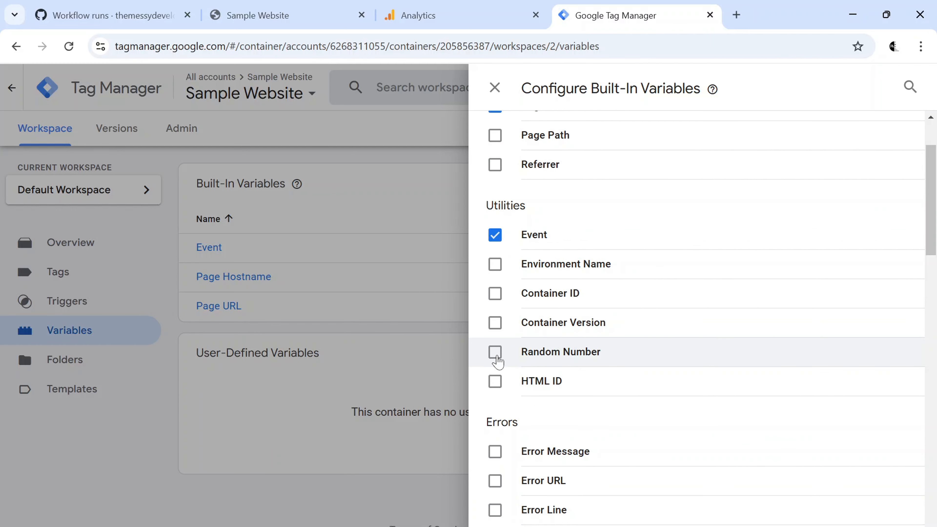
left_click(497, 357)
scroll(498, 361, "down", 3)
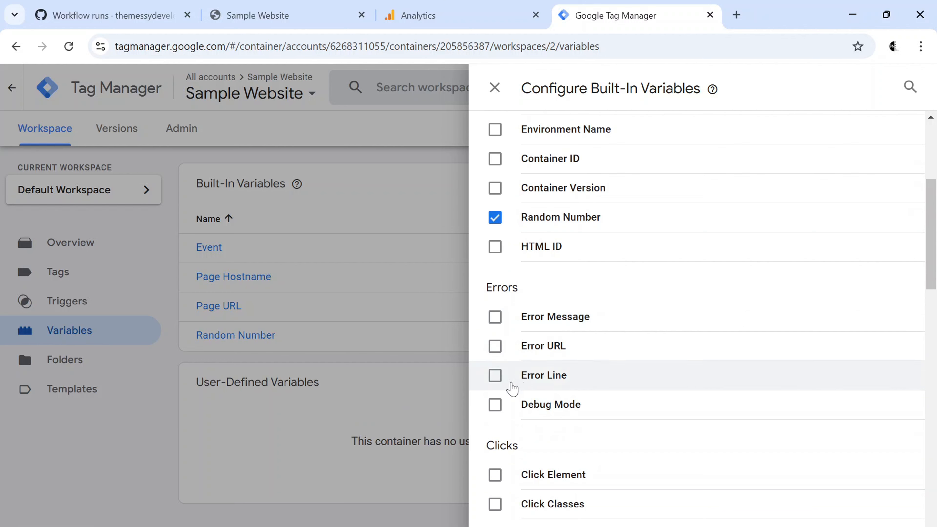
left_click(495, 405)
scroll(623, 276, "up", 5)
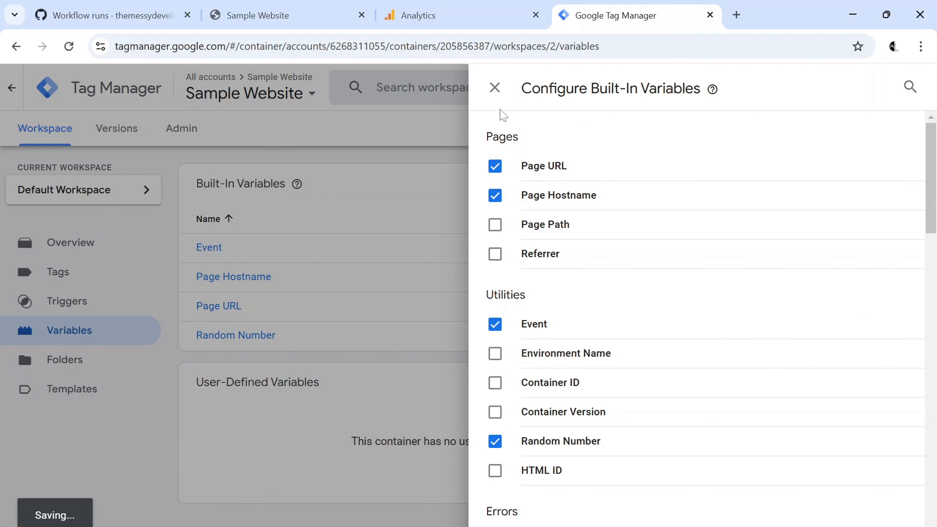
left_click(494, 88)
Step: Review the Built-In and User-Defined Variables sections and look through the full list of available built-in variables
left_click_drag(198, 184, 295, 184)
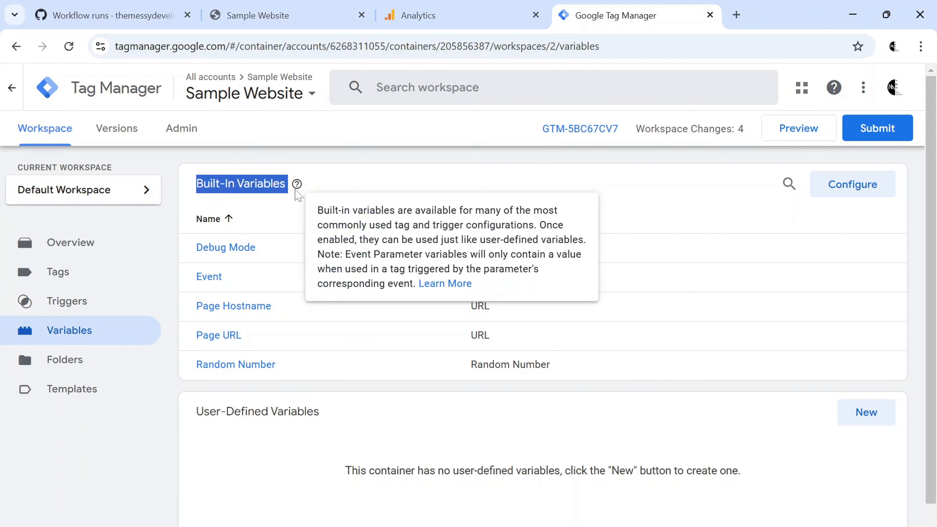
left_click(236, 414)
triple_click(234, 411)
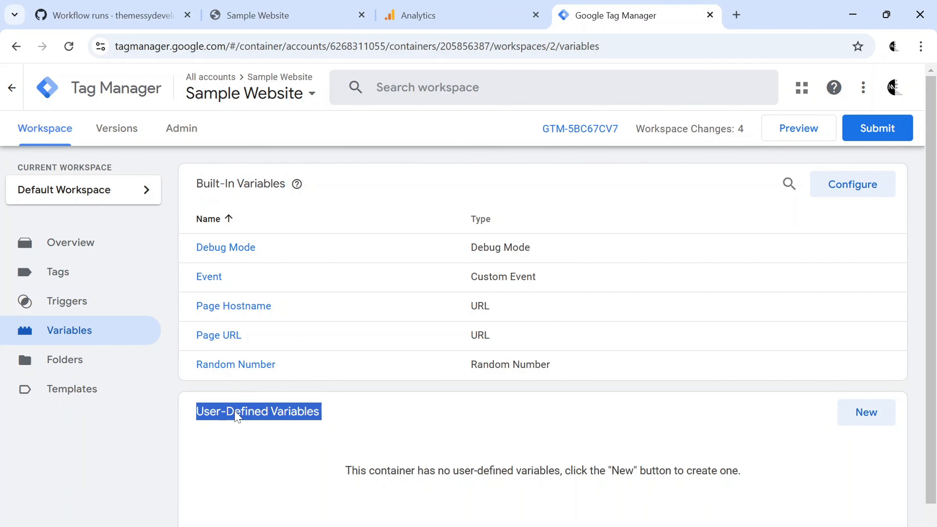
left_click(845, 184)
scroll(680, 264, "down", 10)
scroll(679, 260, "up", 10)
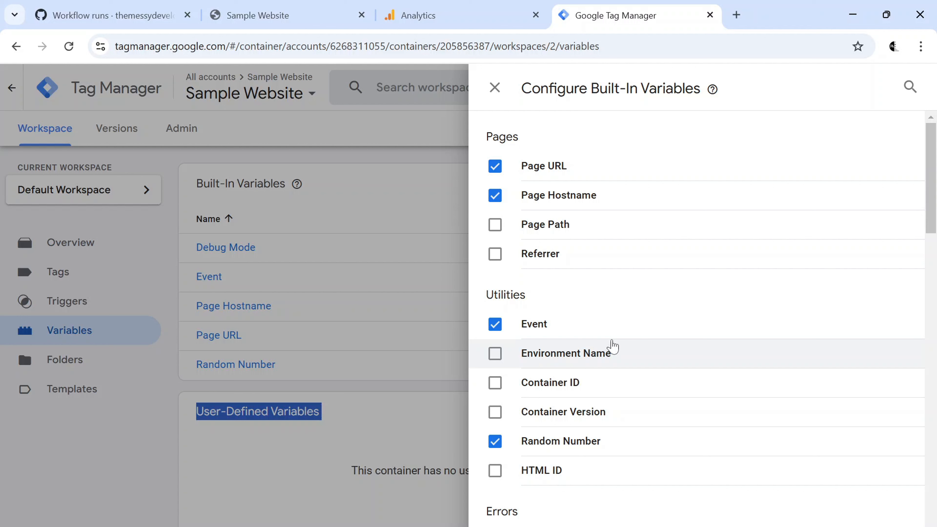
left_click(495, 89)
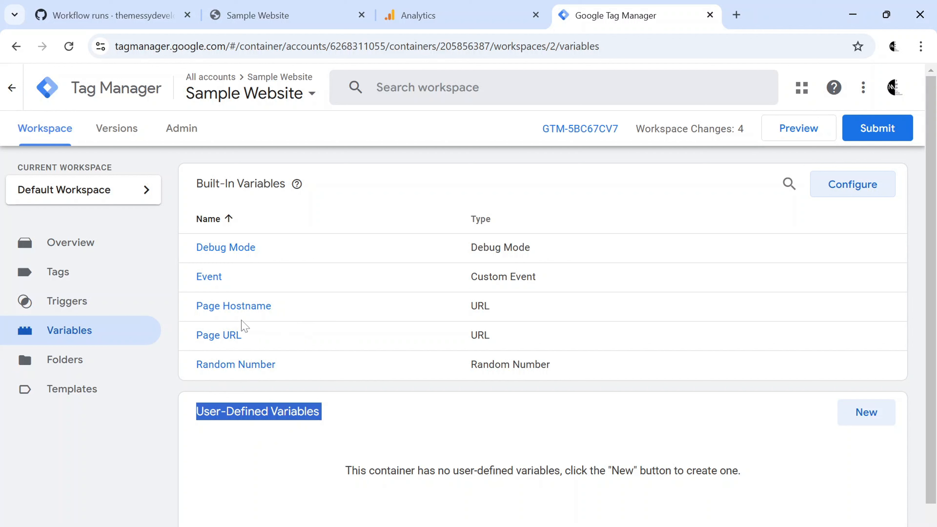
left_click(799, 129)
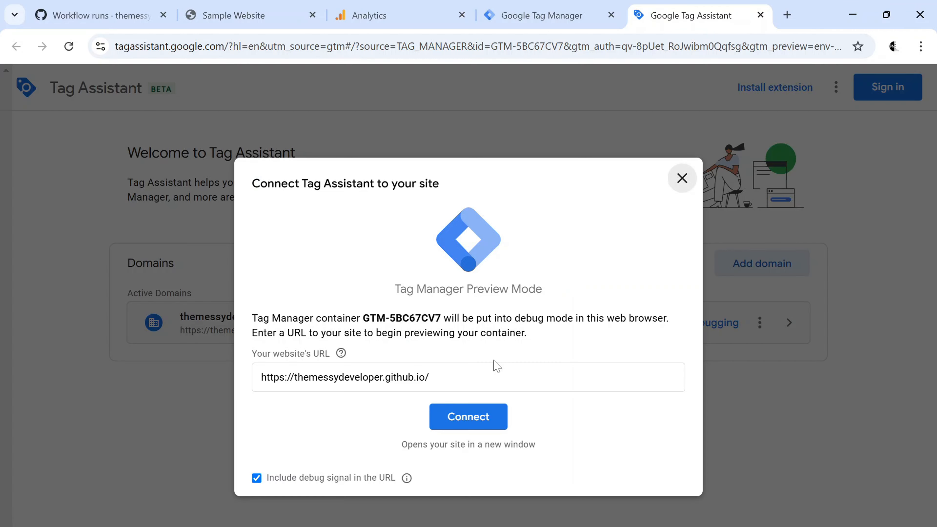
left_click(468, 417)
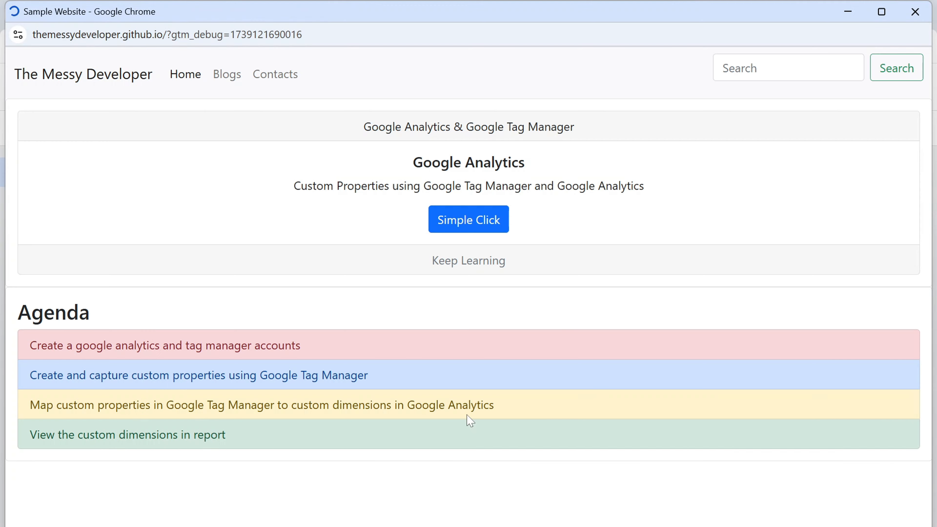
key("alt+Tab")
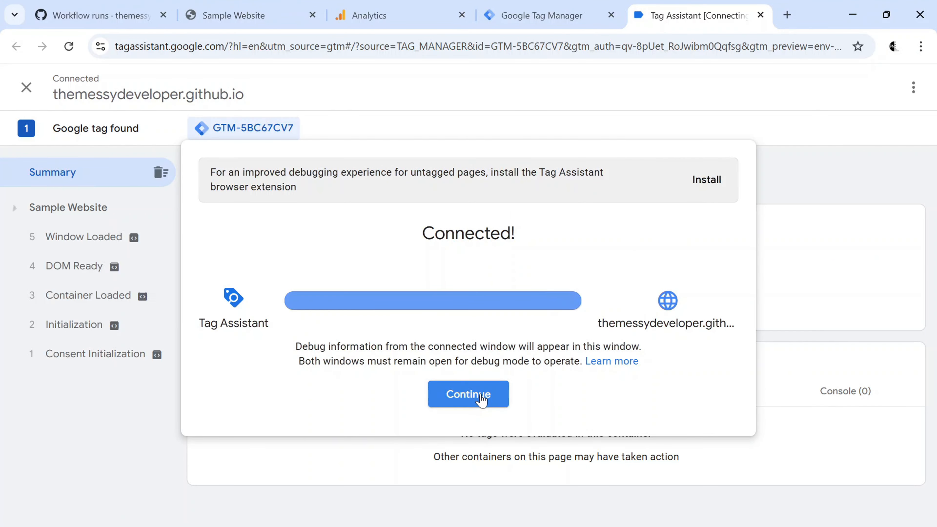
left_click(477, 396)
Step: Inspect the Container Loaded event's variables, checking the Debug Mode and Random Number values
left_click(85, 296)
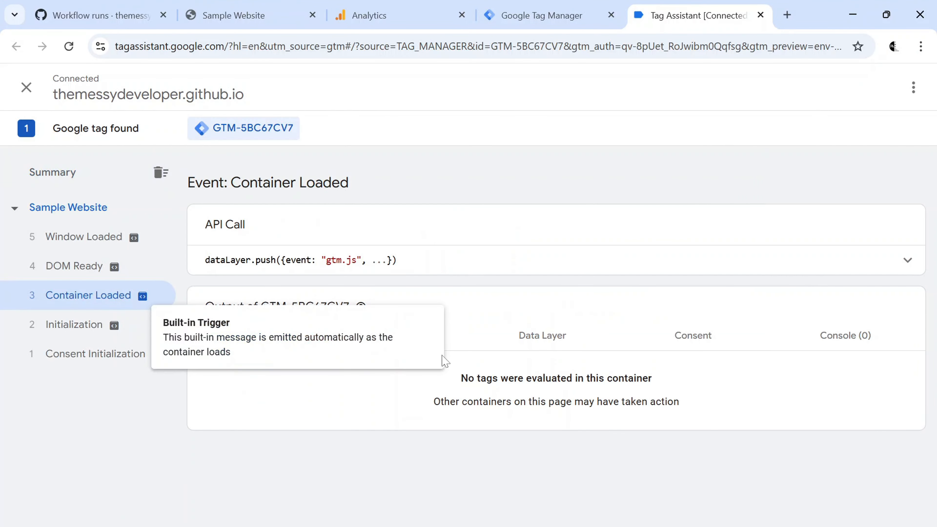
left_click(399, 335)
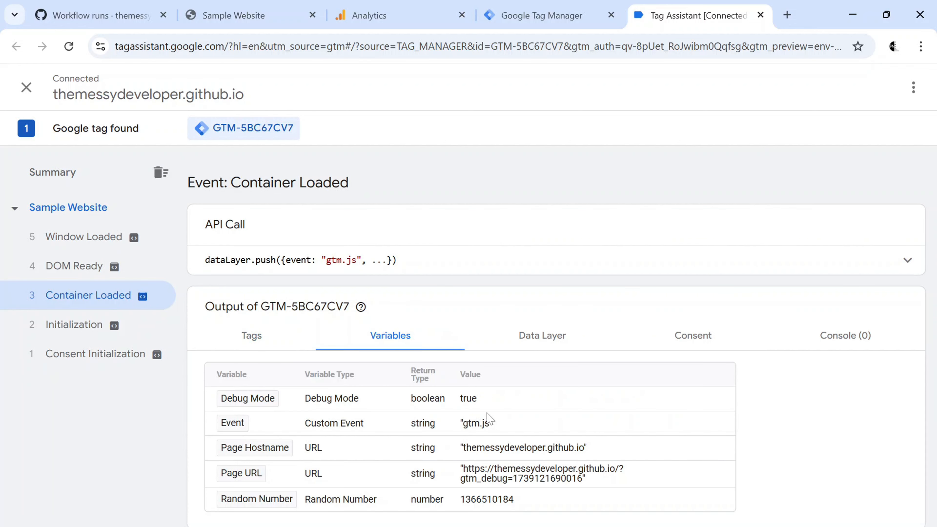
double_click(468, 399)
double_click(488, 501)
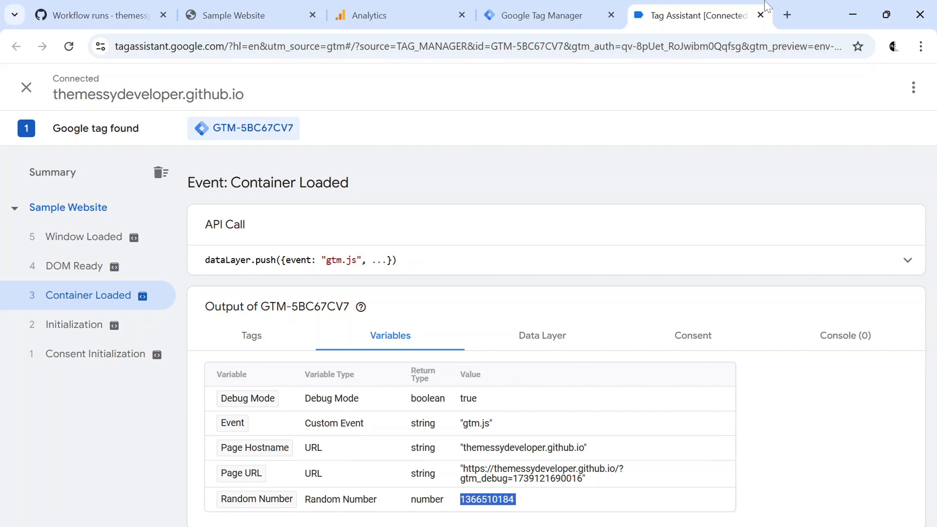
Step: Close the sample site's debug window and Tag Assistant, returning to the Variables page in Tag Manager
key("alt+Tab")
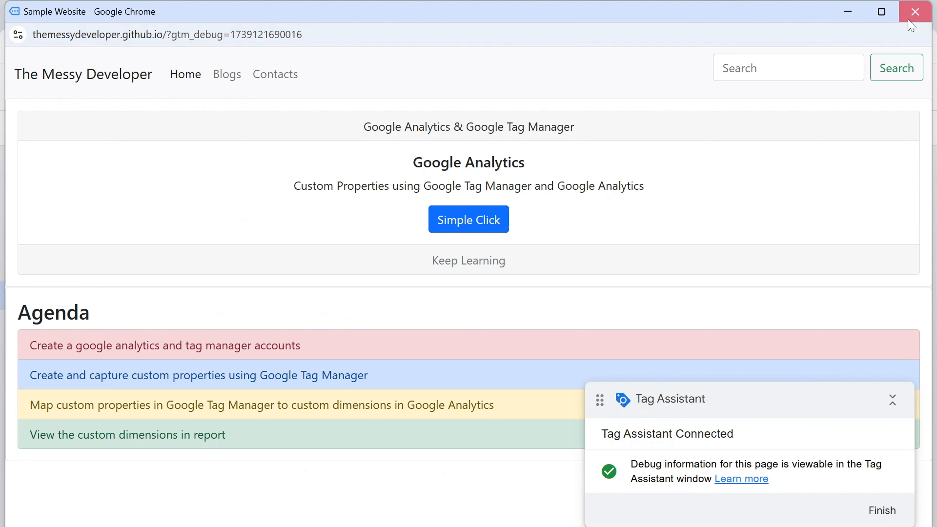
left_click(915, 11)
left_click(760, 15)
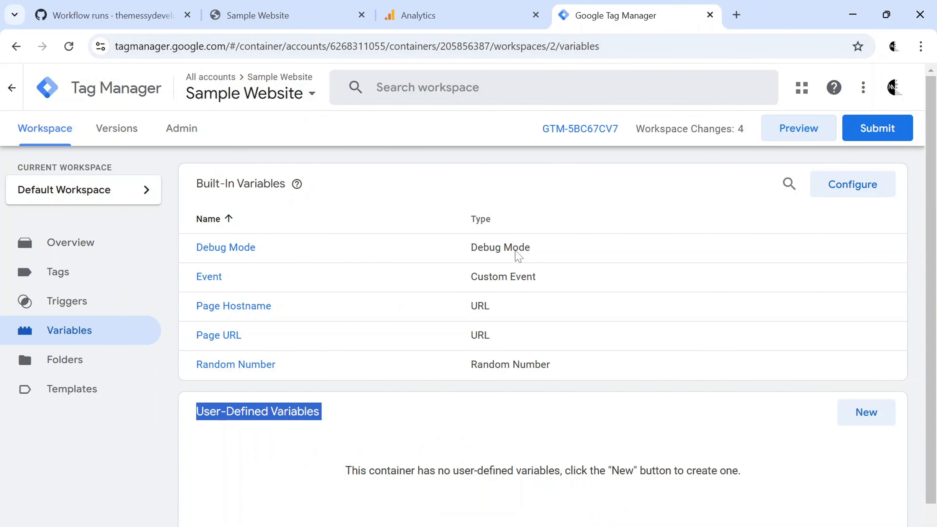
Step: Create a user-defined variable named GA4 Measurement ID with Constant as its variable type
left_click(874, 417)
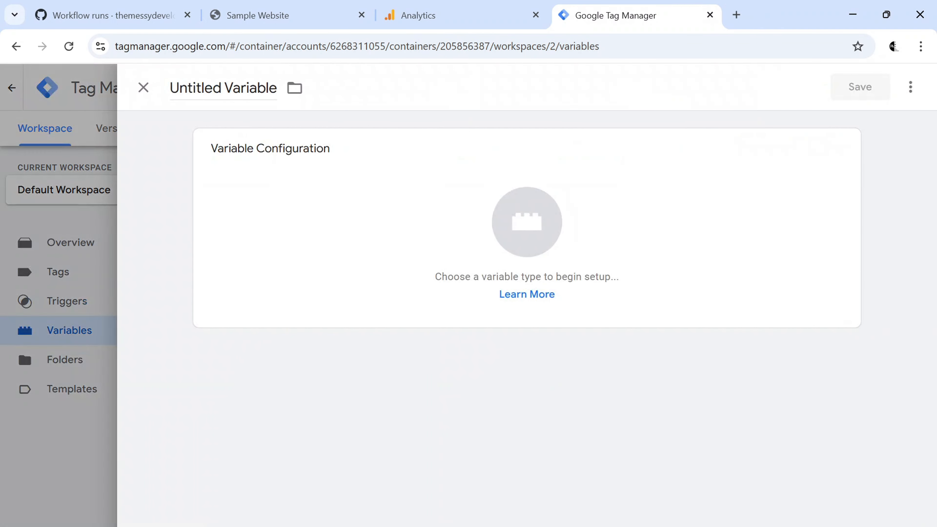
left_click(223, 89)
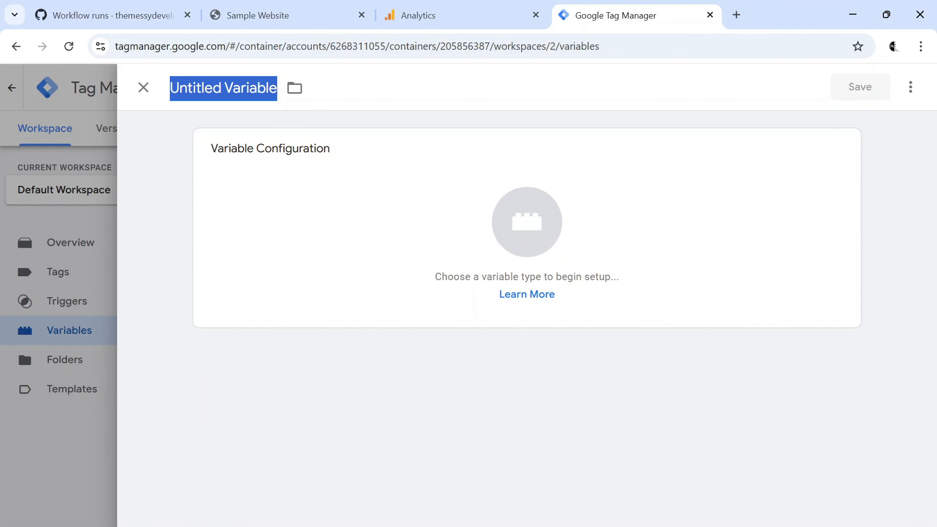
type("GA")
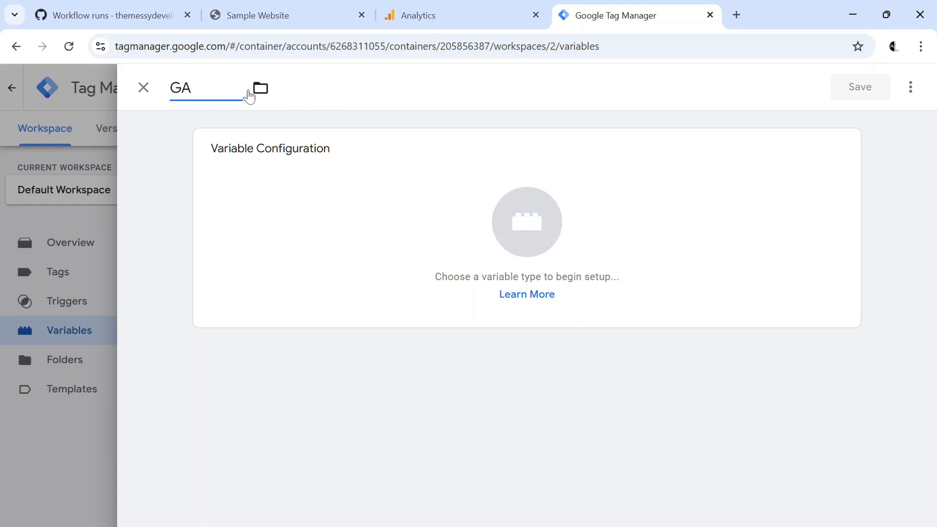
type("4 Measurement")
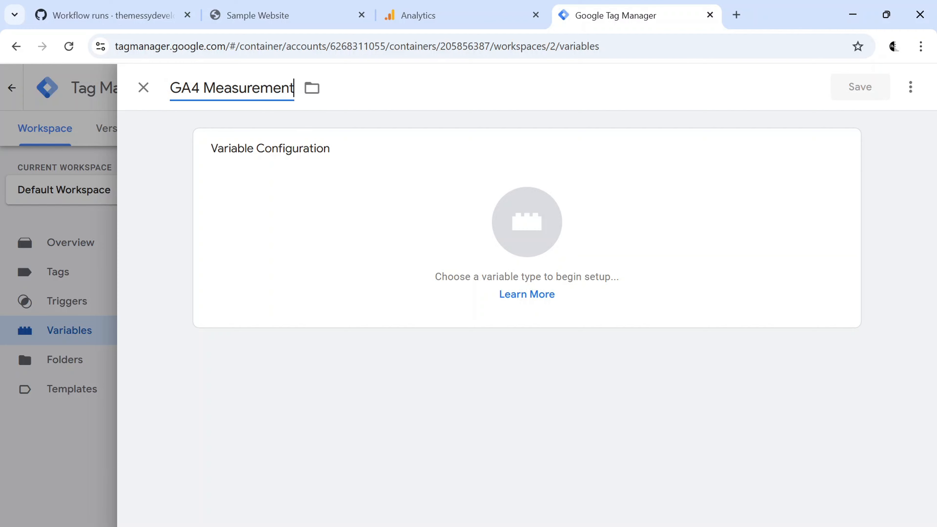
type(" ID")
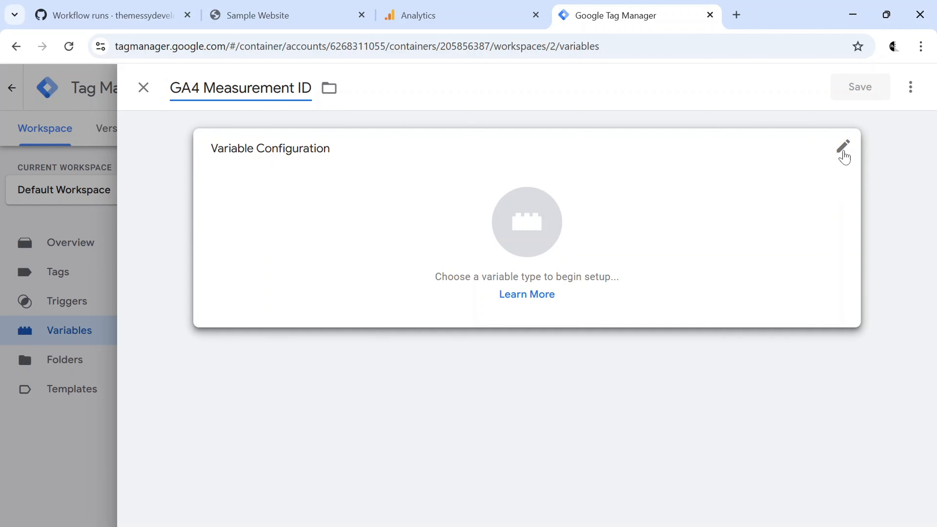
left_click(844, 154)
scroll(677, 300, "down", 5)
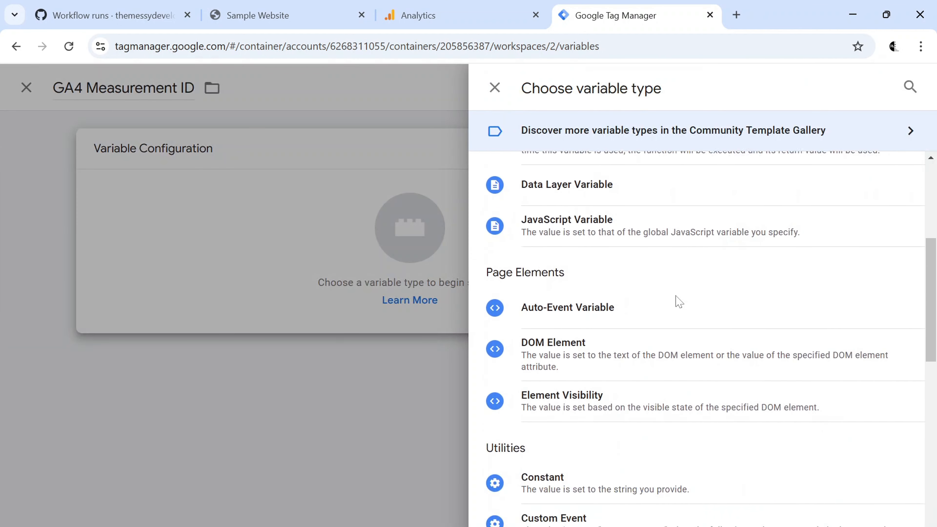
scroll(679, 302, "down", 2)
left_click(575, 409)
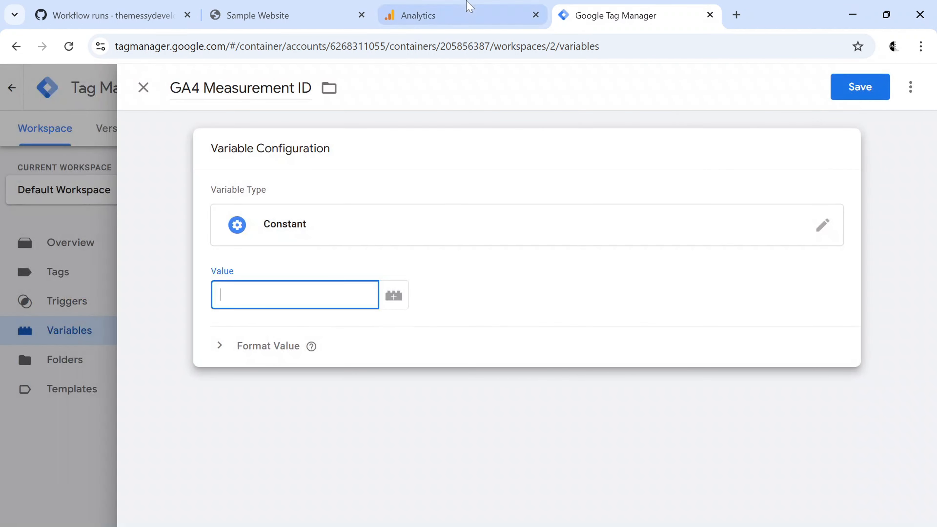
Step: Copy the measurement ID from the Analytics web stream details into the constant's value and save the variable
left_click(465, 11)
left_click(429, 338)
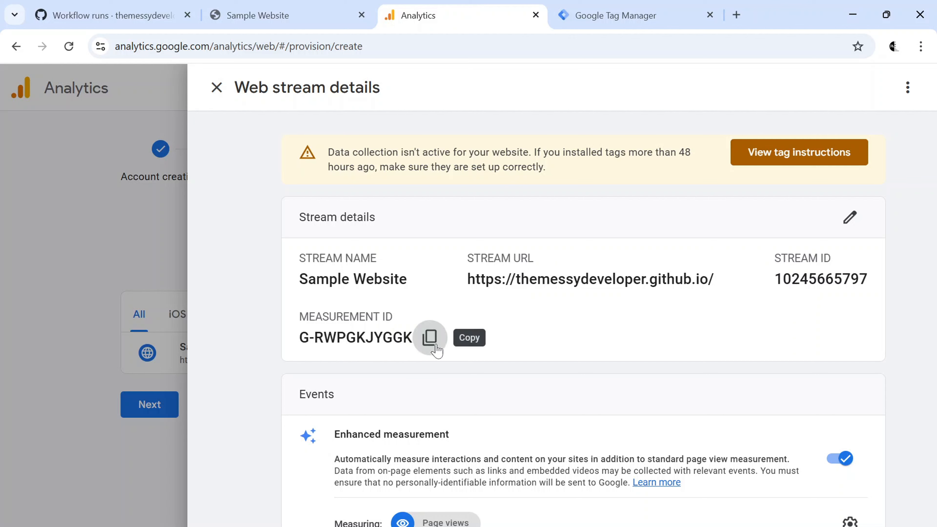
left_click(658, 7)
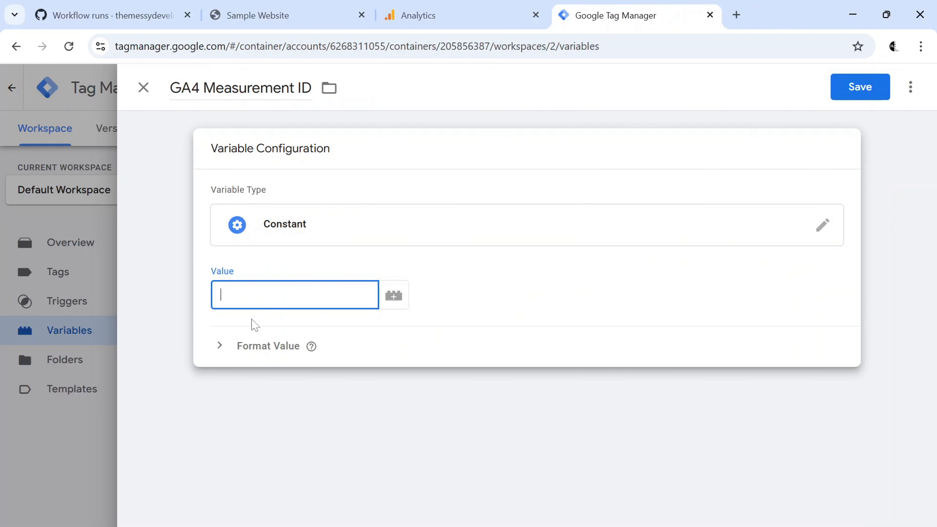
key("ctrl+v")
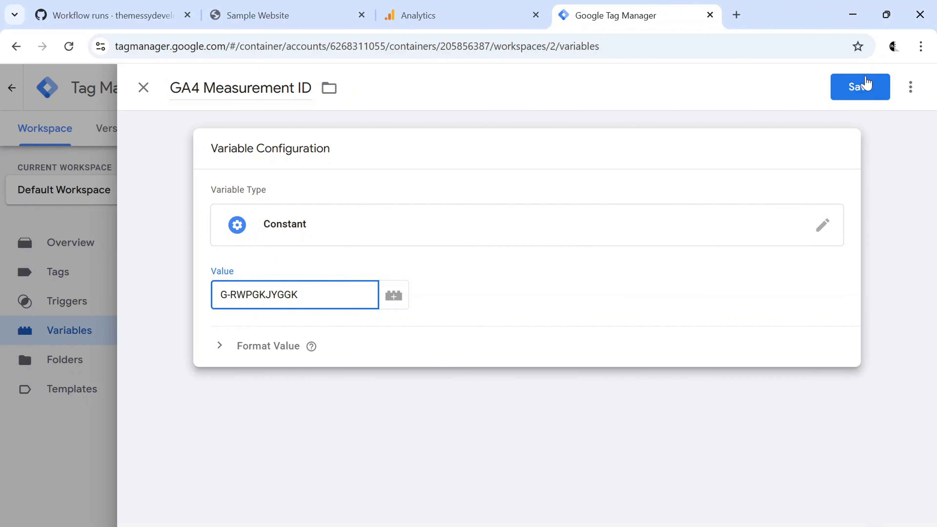
left_click(858, 90)
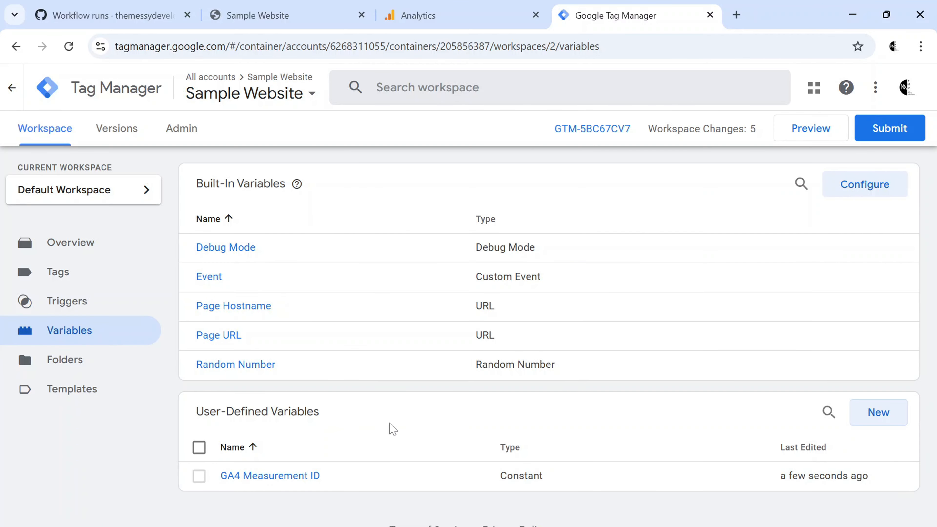
left_click(810, 129)
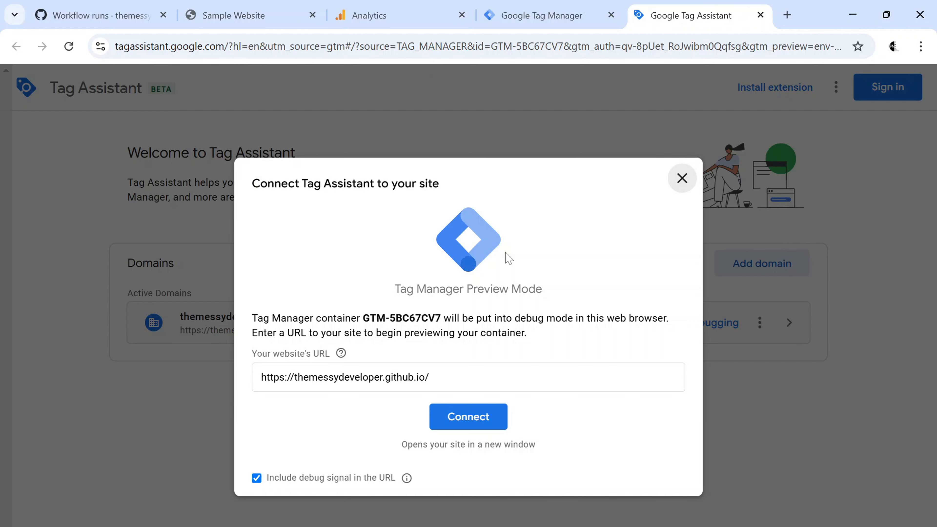
left_click(461, 425)
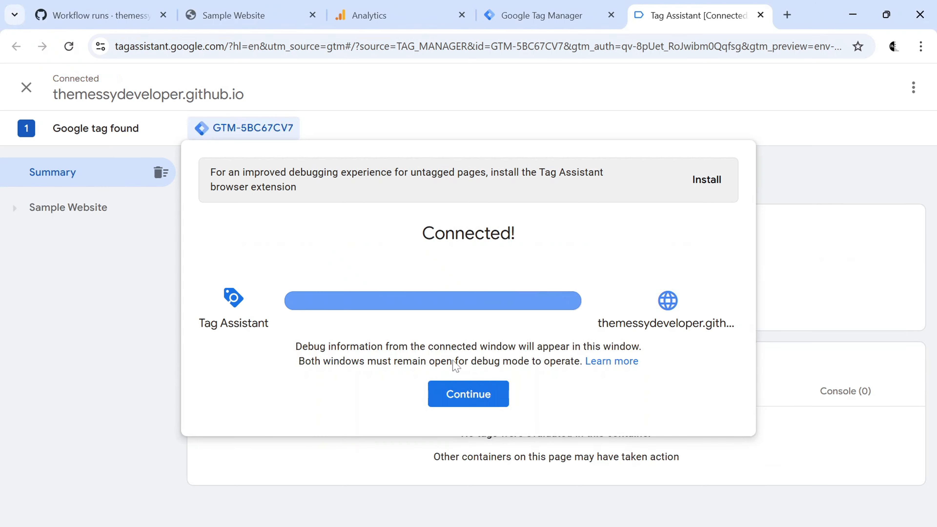
left_click(469, 393)
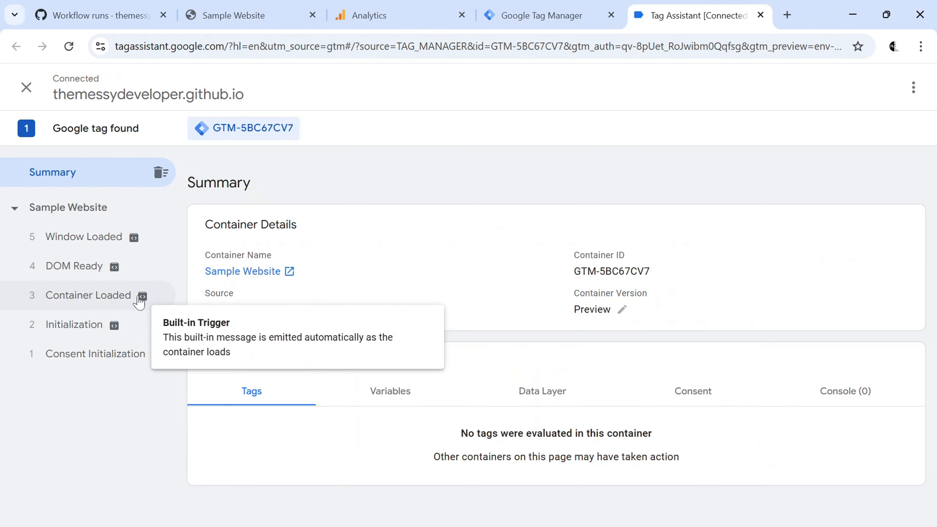
Step: Check the GA4 Measurement ID value among the Container Loaded event's variables
left_click(96, 296)
left_click(402, 338)
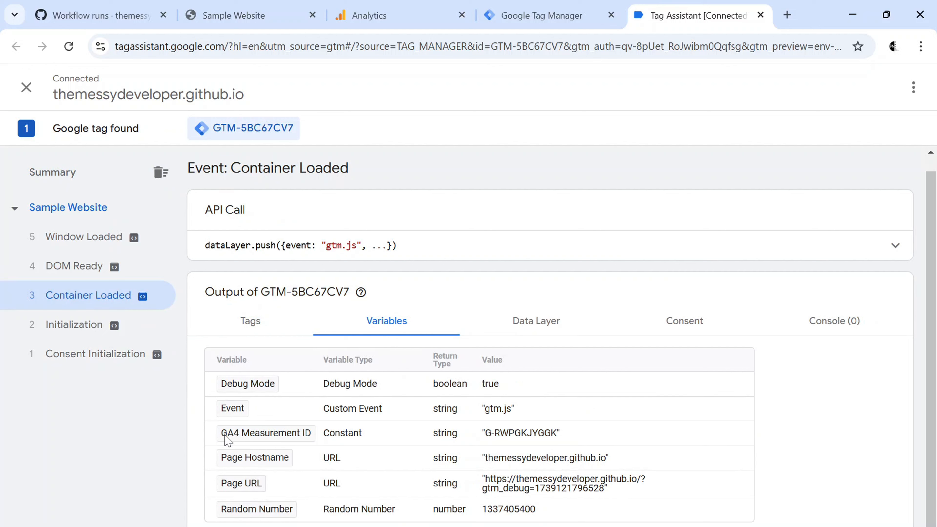
double_click(502, 434)
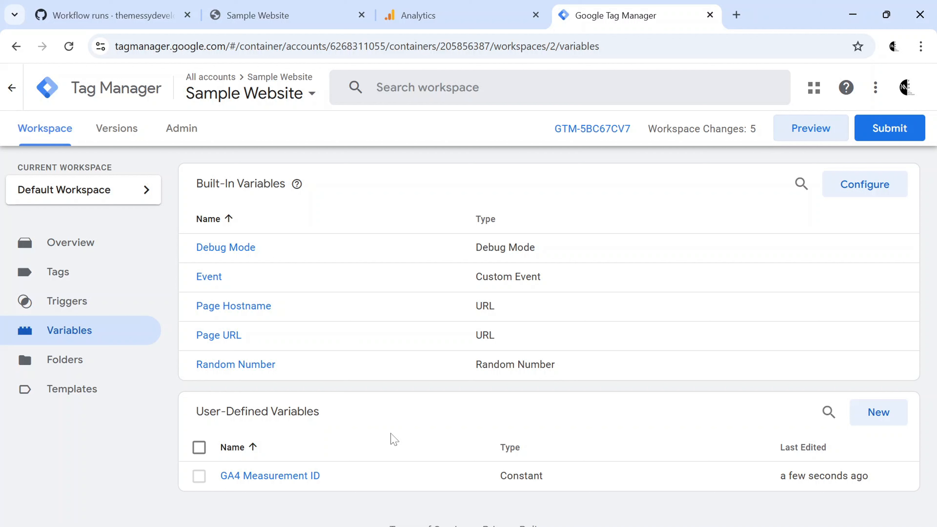
Step: Create another user-defined variable named User Name with Data Layer Variable as its type
left_click(869, 417)
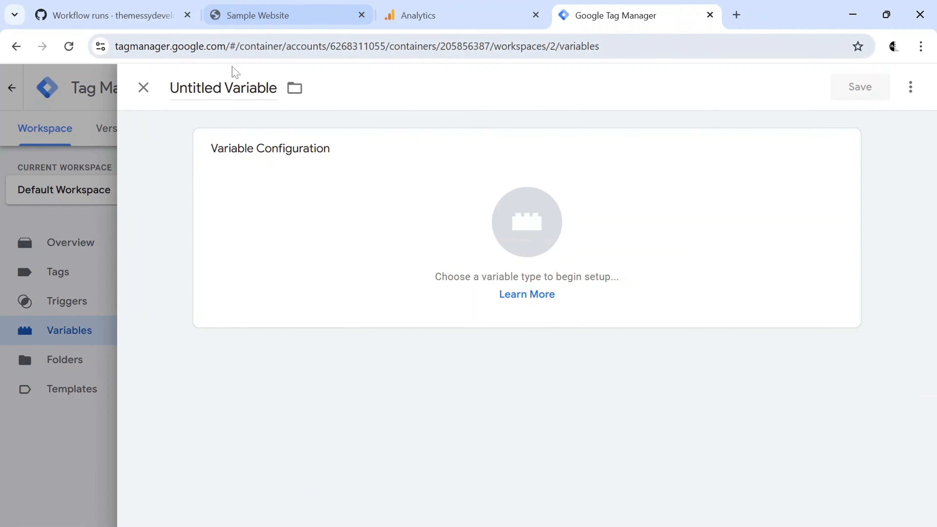
left_click(232, 87)
key("ctrl+a")
type("User Name")
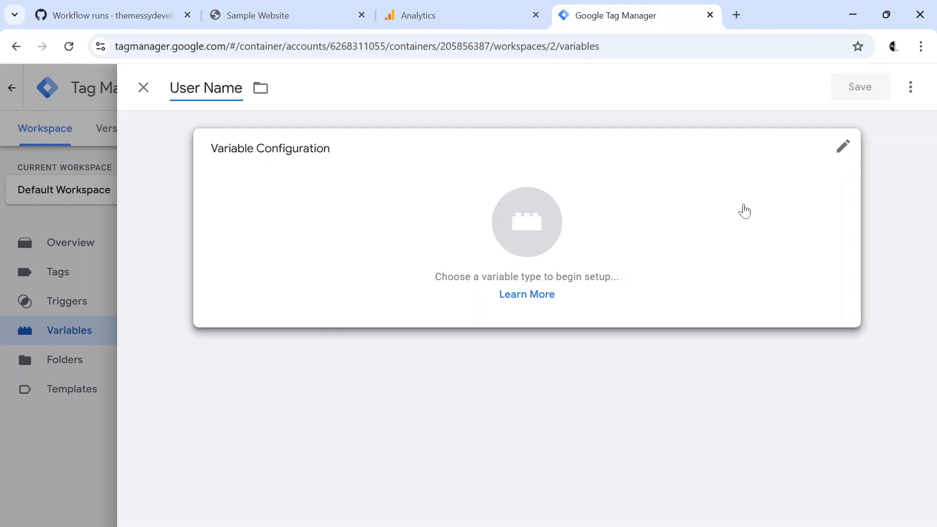
left_click(844, 146)
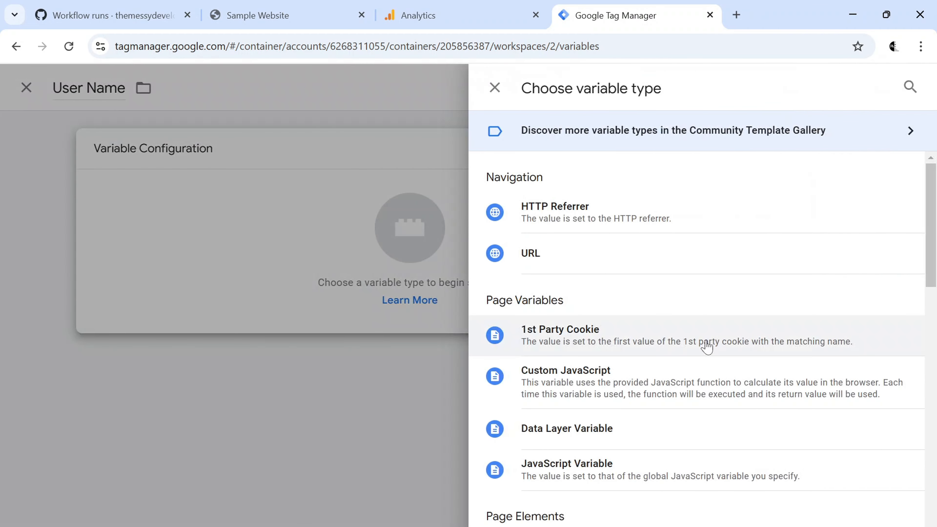
scroll(707, 347, "down", 1)
left_click(640, 406)
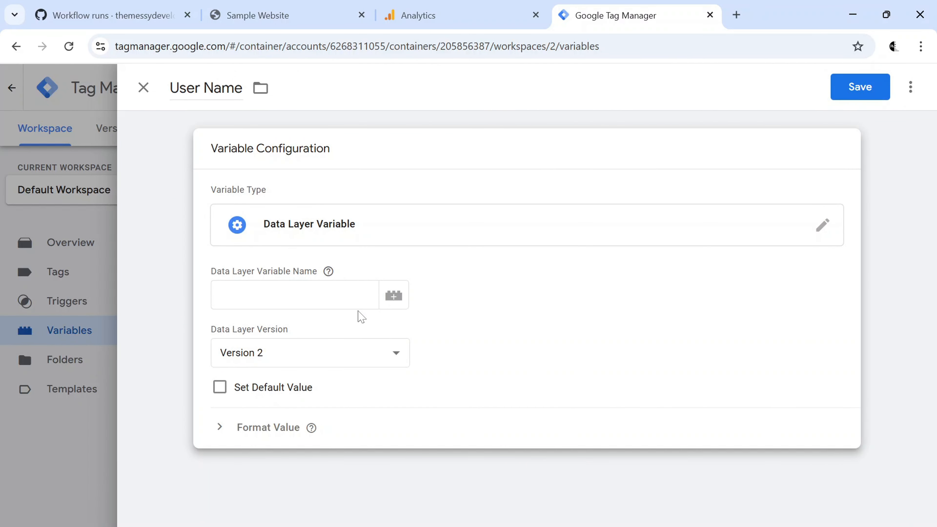
Step: Set the data layer variable name to dl_user_name and enable a default value of random
left_click(353, 301)
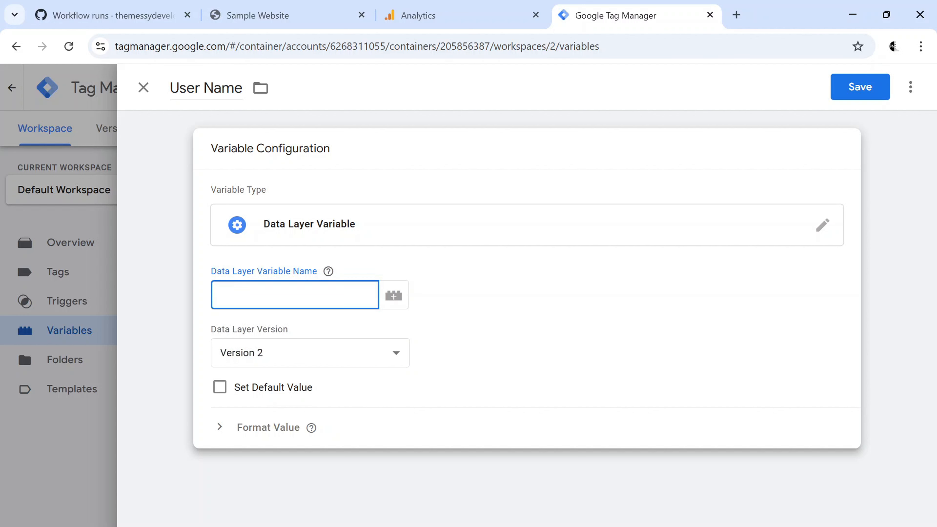
type("dl_user_name")
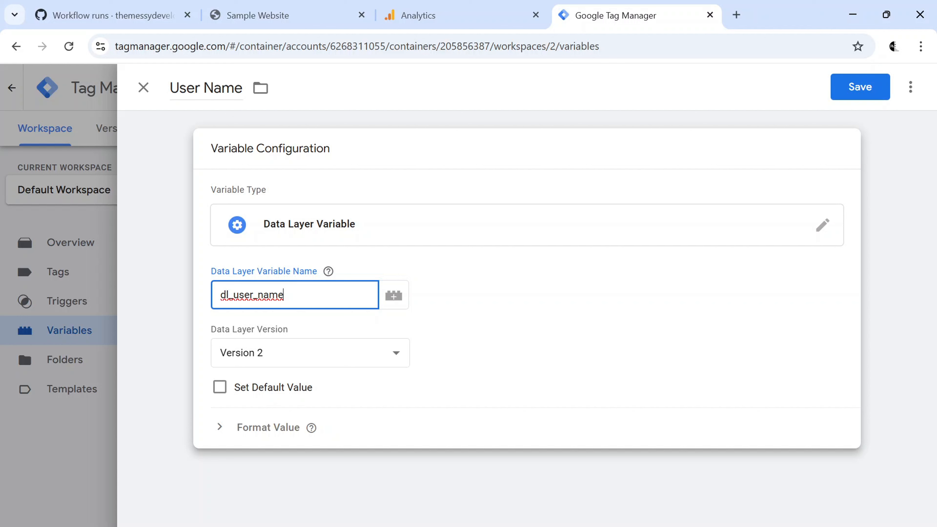
left_click(220, 388)
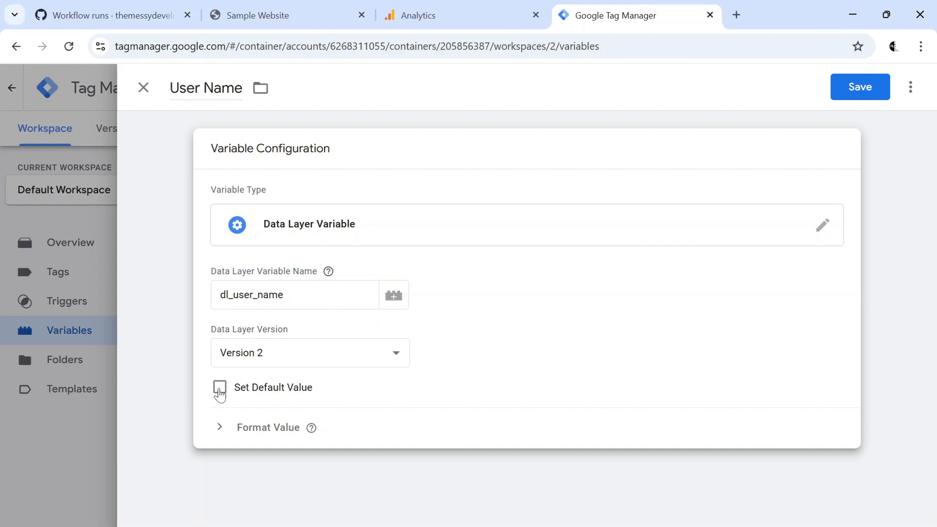
left_click(258, 428)
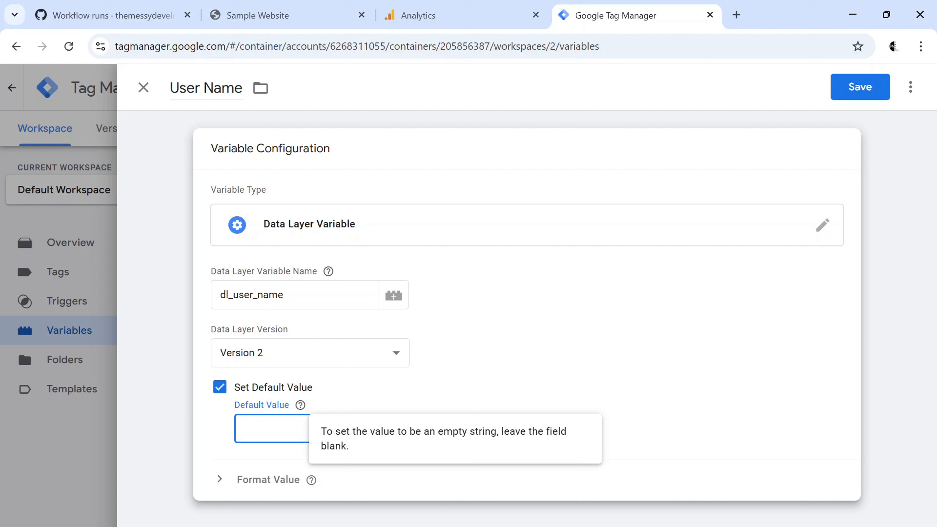
type("random")
Step: Expand the Format Value section, review its case and conversion options, and collapse it again
left_click(220, 481)
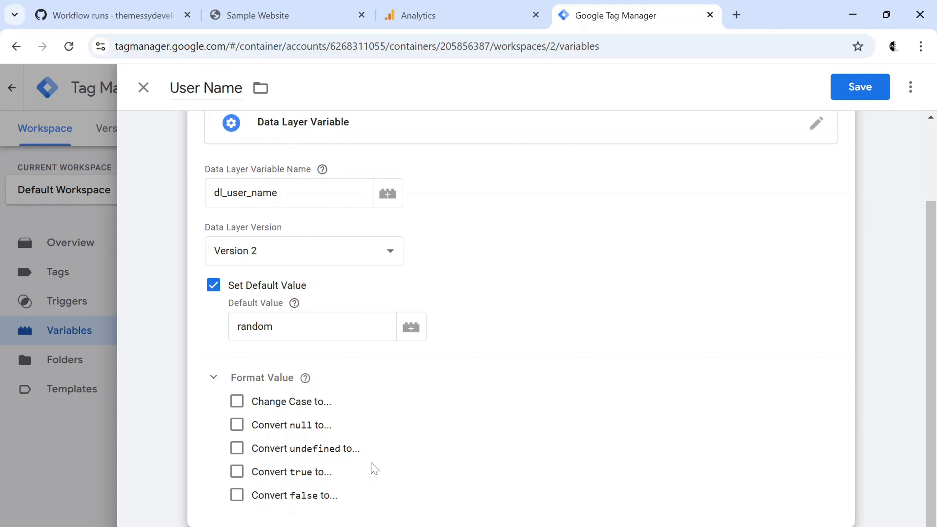
scroll(658, 293, "up", 3)
scroll(678, 279, "down", 2)
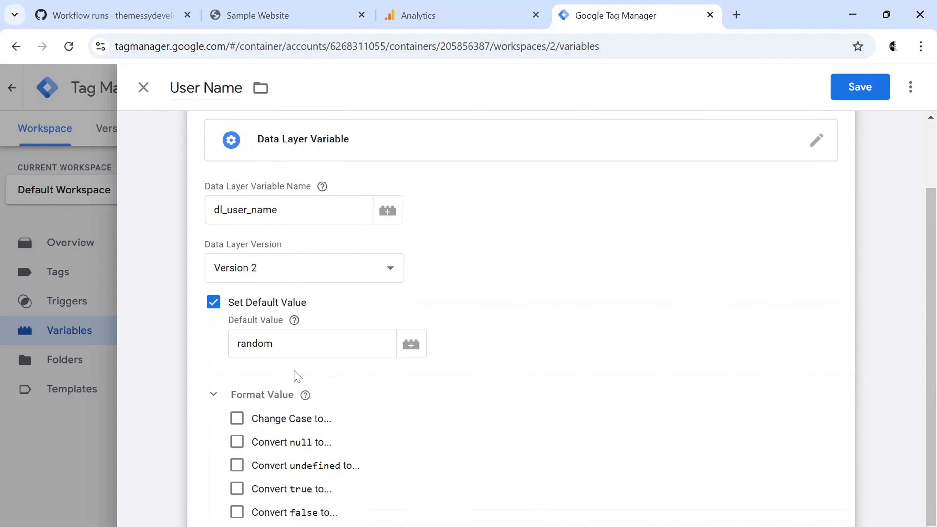
left_click(213, 395)
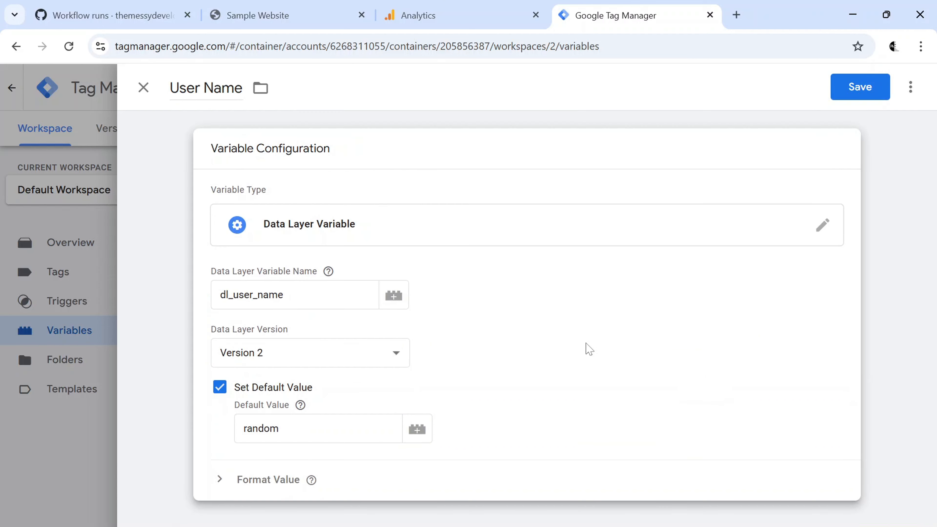
left_click(860, 89)
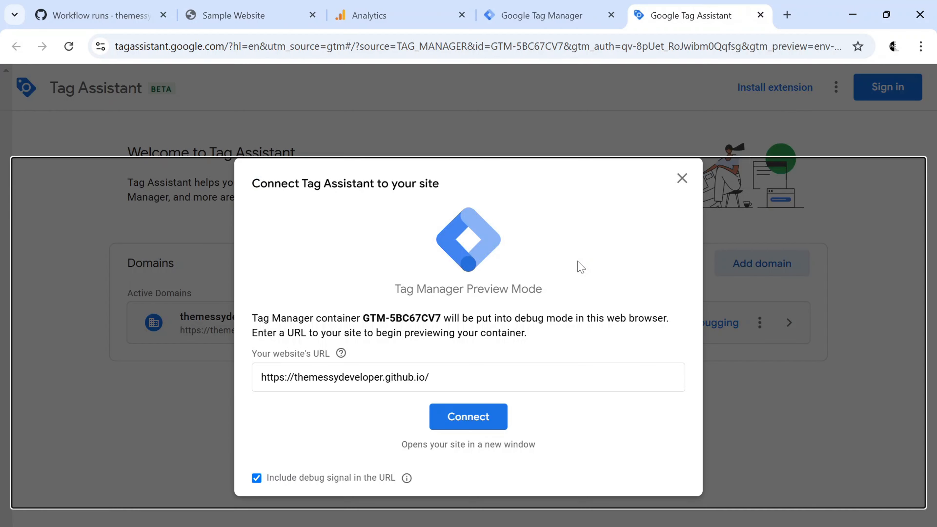
left_click(474, 419)
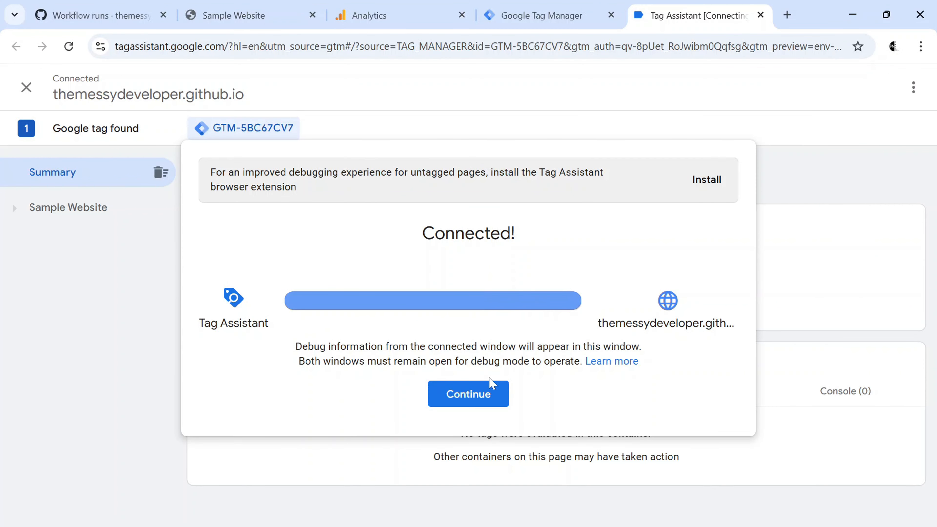
left_click(468, 393)
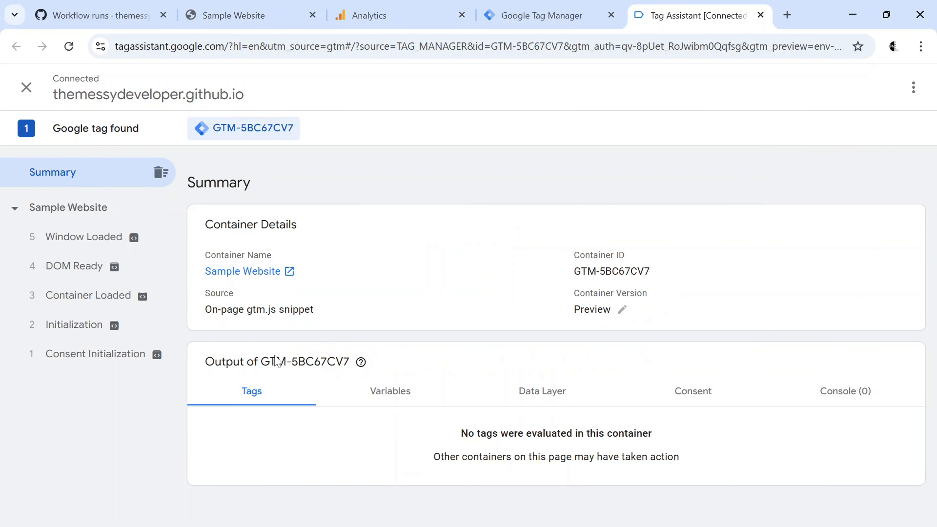
Step: Inspect the User Name value in the Container Loaded event's variables and compare it with the event's data layer values
left_click(88, 298)
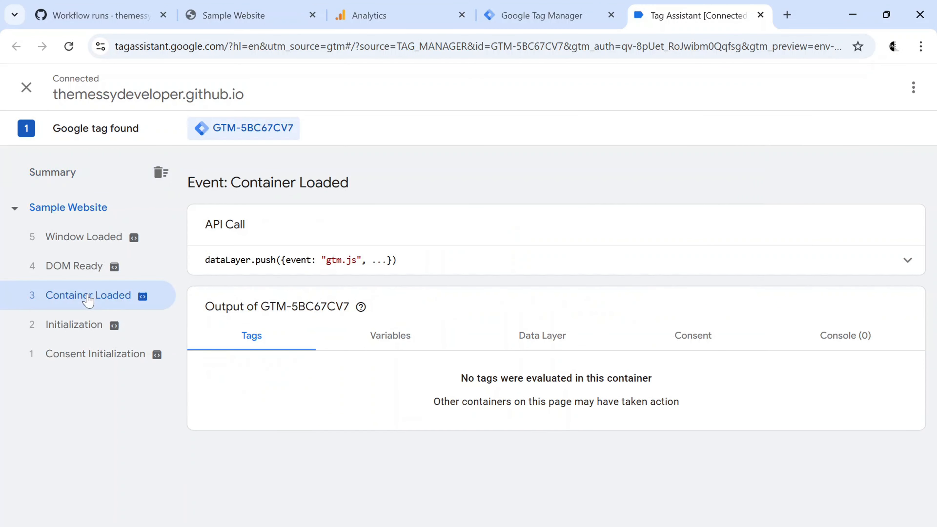
left_click(396, 344)
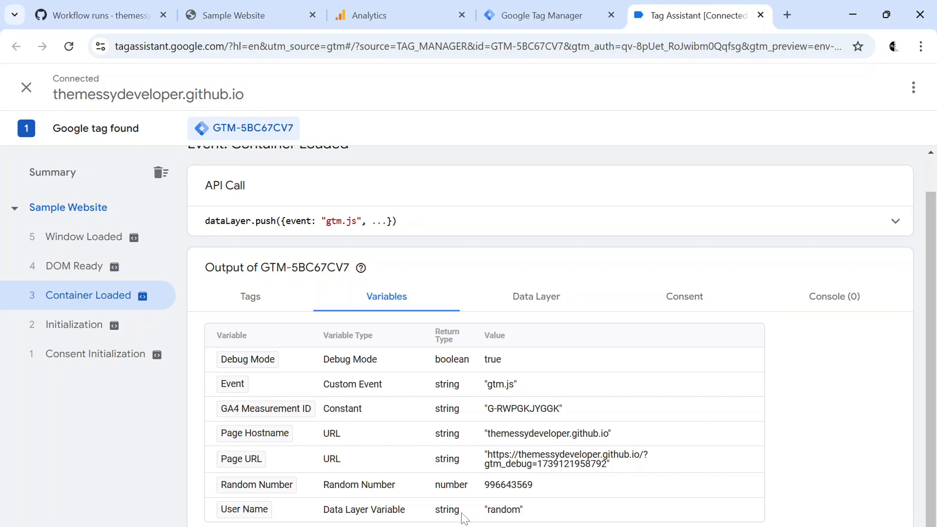
double_click(502, 510)
scroll(502, 517, "up", 1)
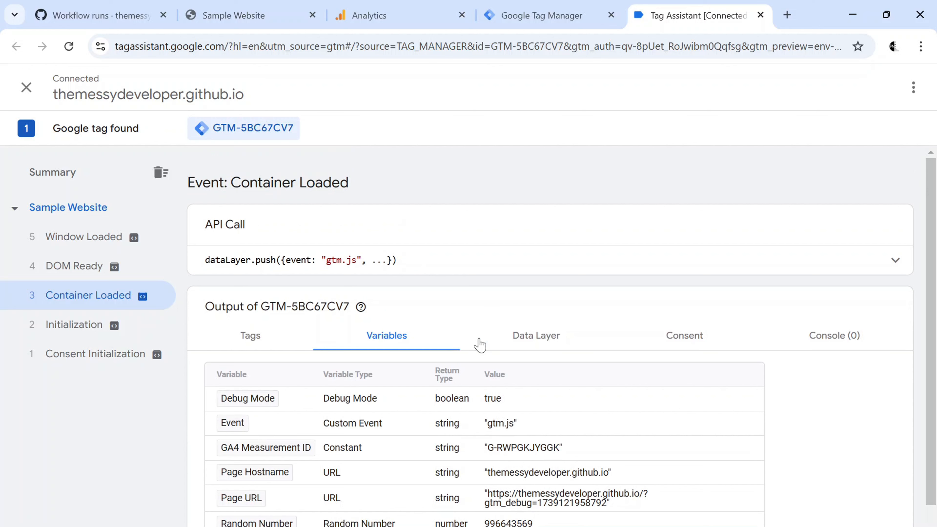
left_click(524, 344)
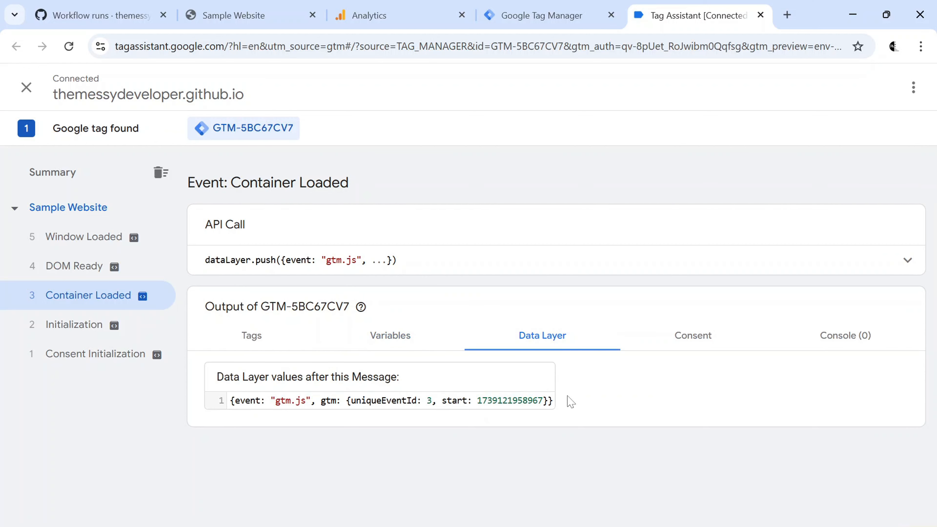
left_click(403, 349)
scroll(521, 416, "down", 1)
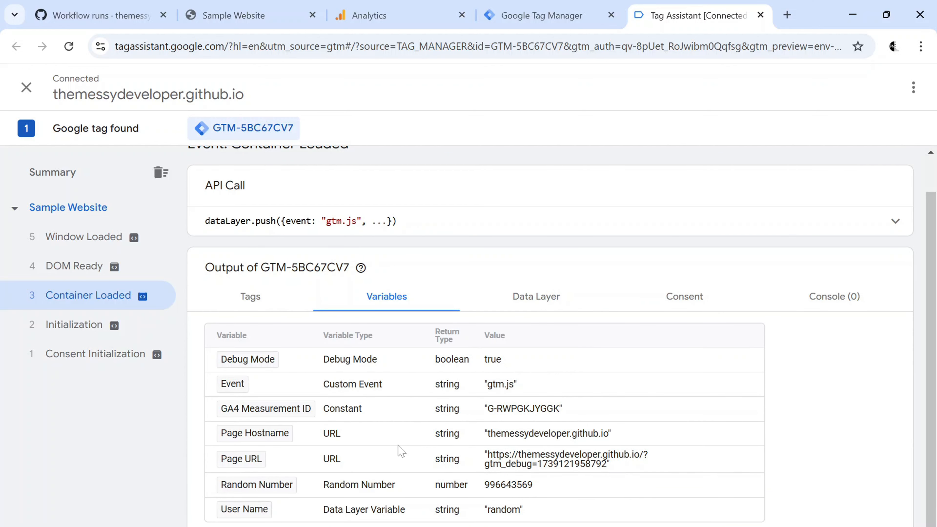
Step: Check the Container Loaded event's data layer values for a dl_user_name entry and return to the event's variables list
double_click(498, 512)
left_click(498, 514)
double_click(504, 509)
scroll(505, 509, "up", 1)
scroll(505, 509, "down", 1)
left_click(531, 301)
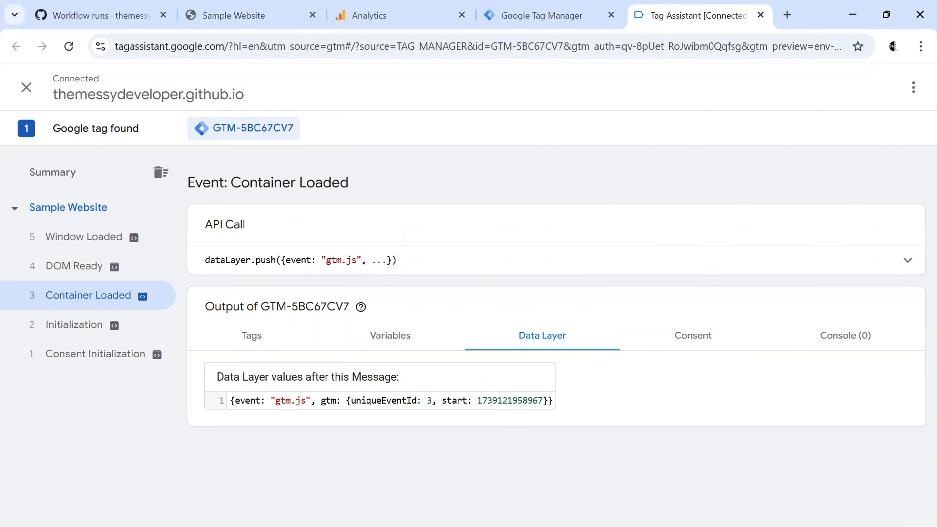
key("ctrl+a")
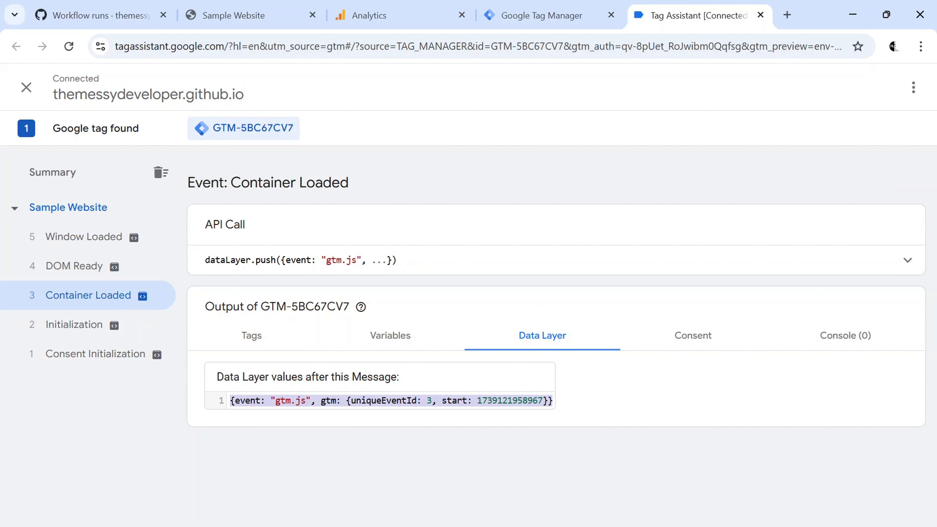
left_click(394, 334)
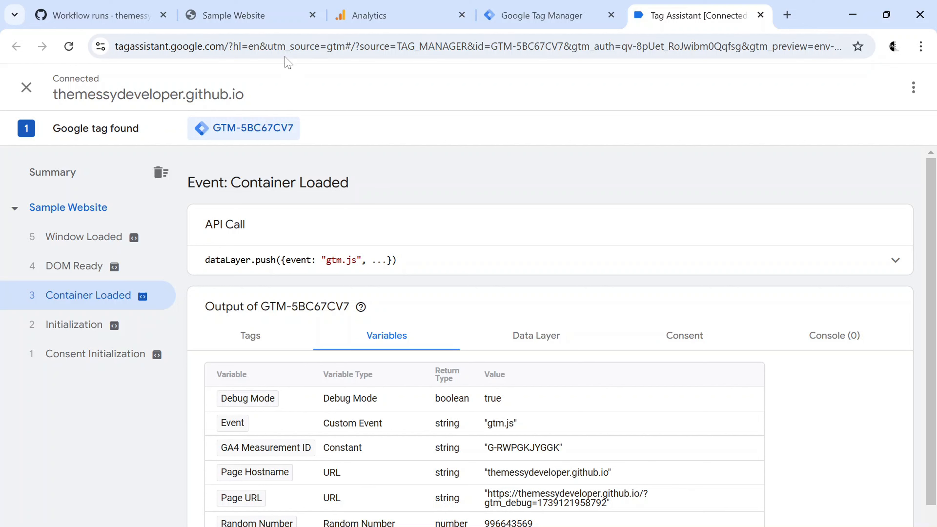
Step: Open the GitHub repository's code page, then evaluate dataLayer in the sample website's browser console and expand the returned array
left_click(107, 16)
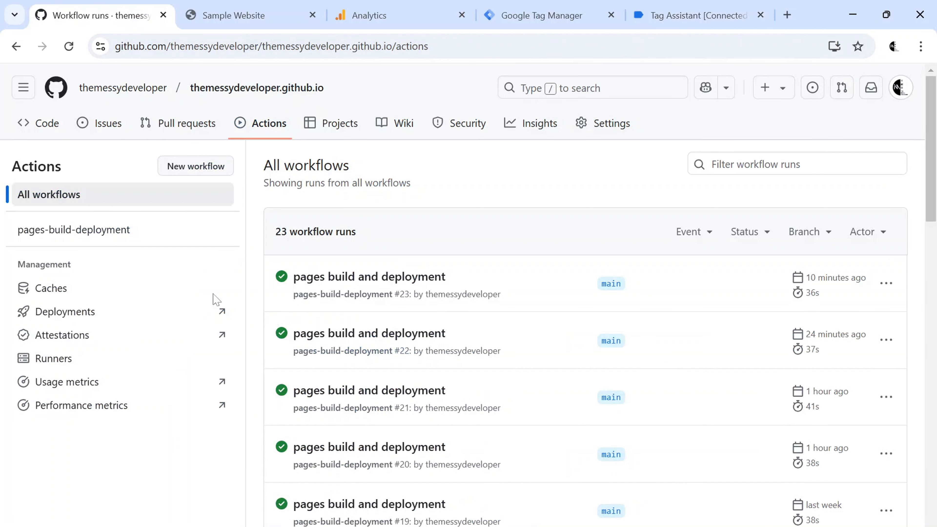
left_click(47, 130)
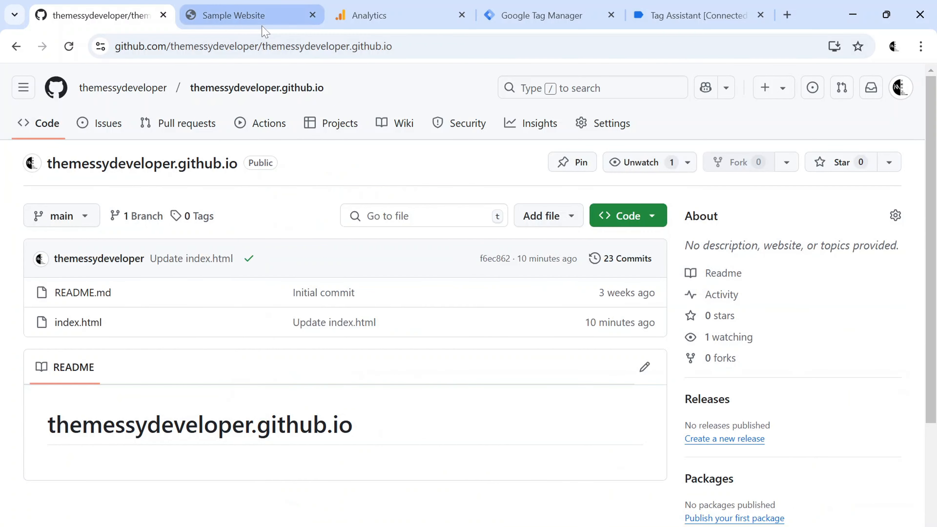
left_click(236, 15)
key("Return")
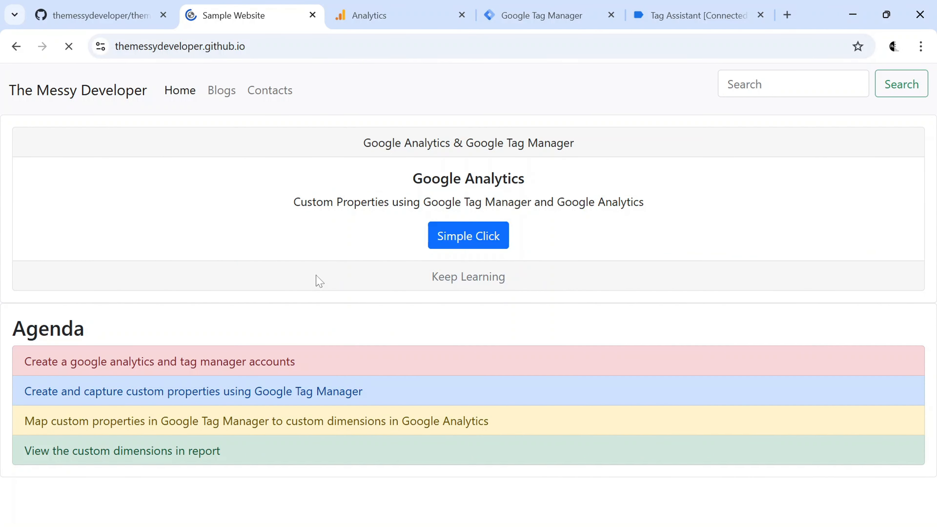
key("F12")
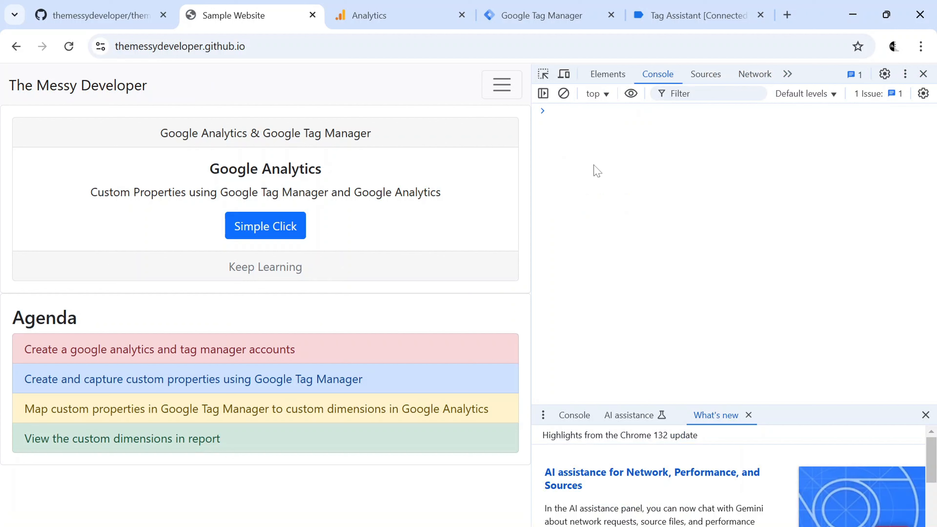
type("dataLayer")
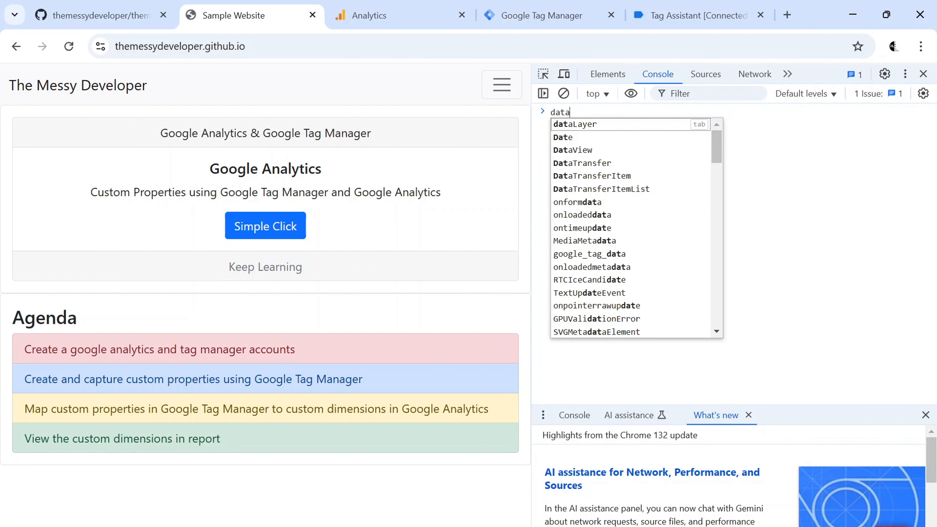
key("Return")
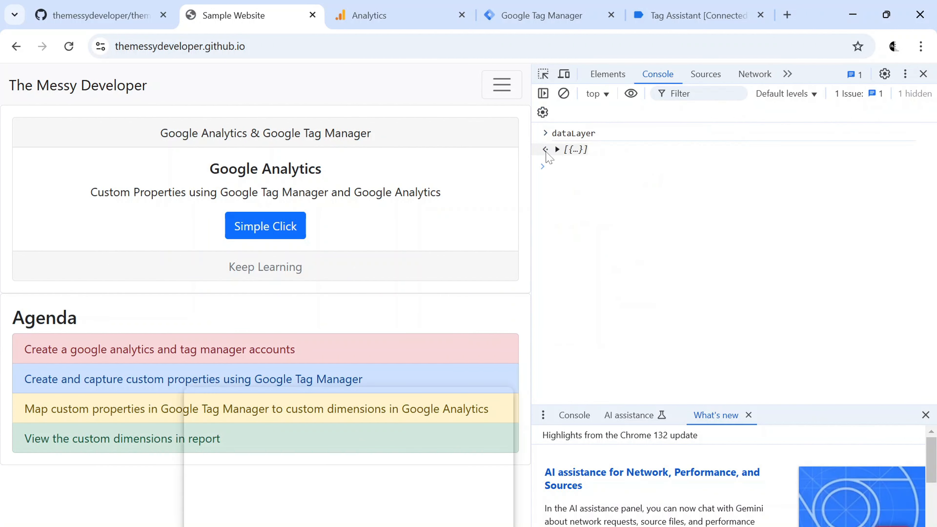
left_click(557, 149)
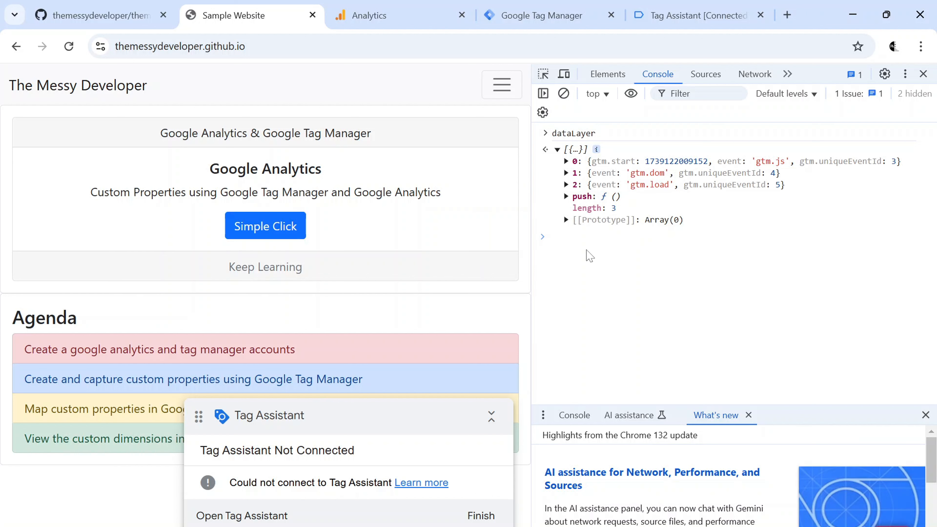
Step: Draft the statement let dataLayer = window.dataLayer || []; in the console, select it and close the developer tools
type("let dataLayer = window")
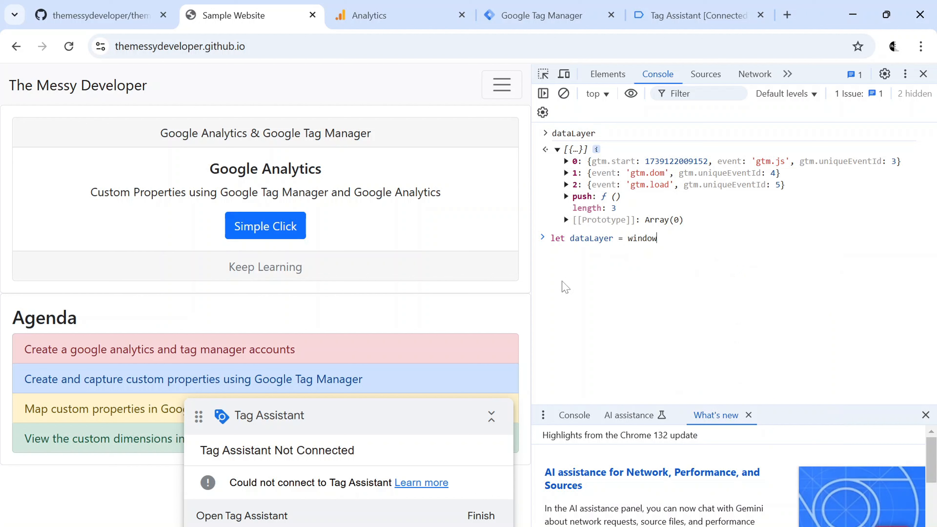
type(".da")
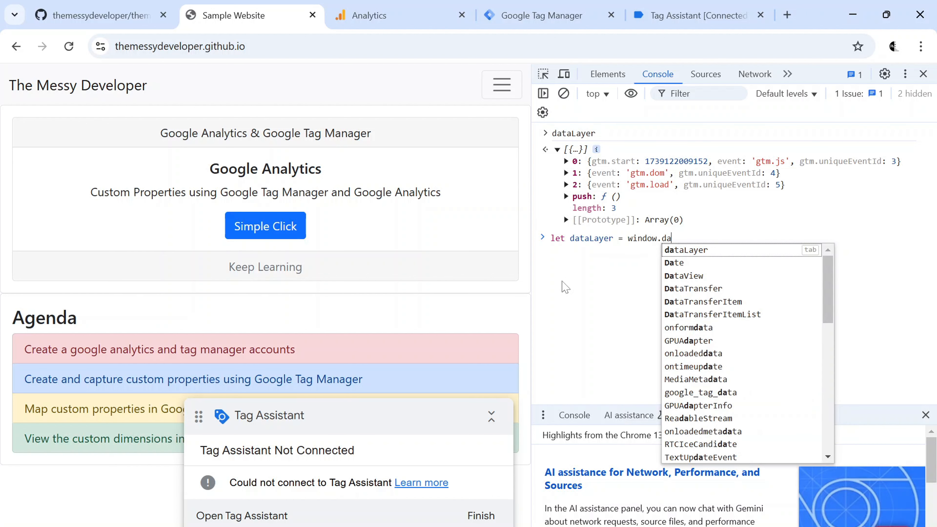
key("Tab")
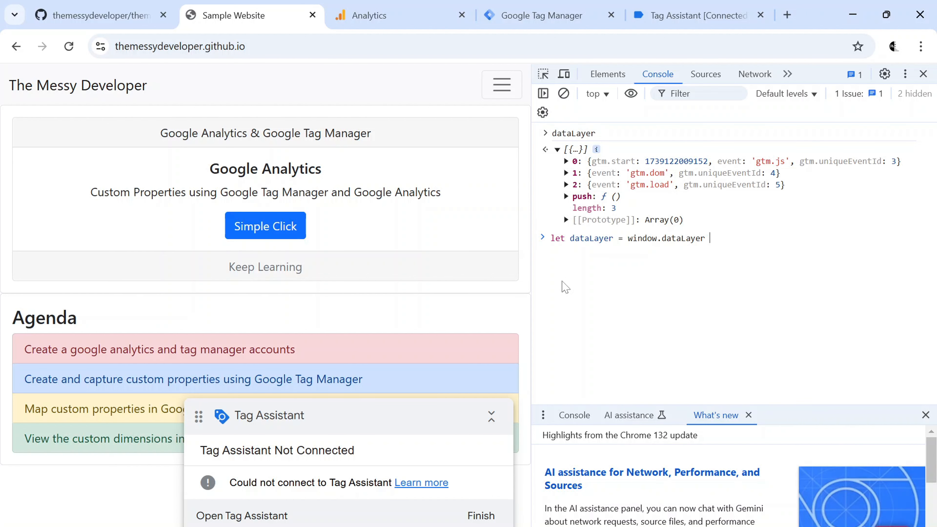
type("|| [];")
key("ctrl+a")
key("F12")
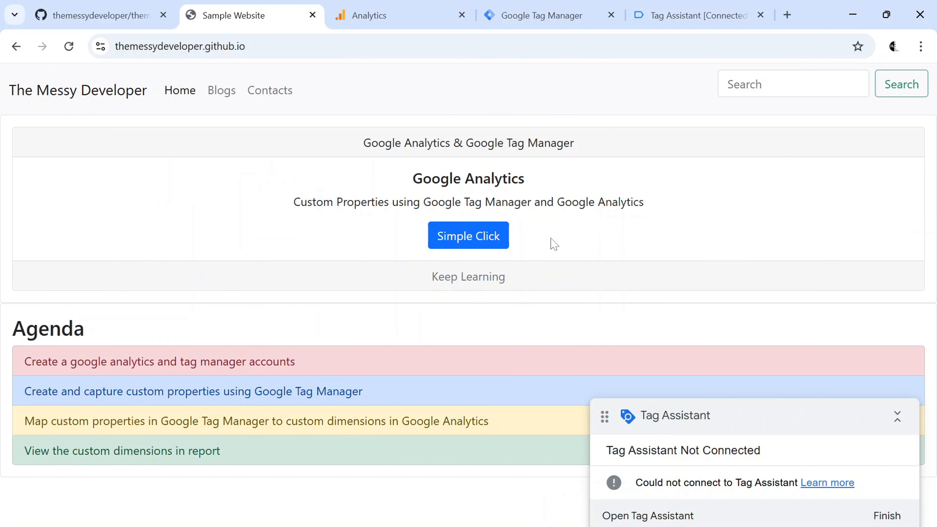
Step: Open index.html from the GitHub repository for editing
left_click(107, 16)
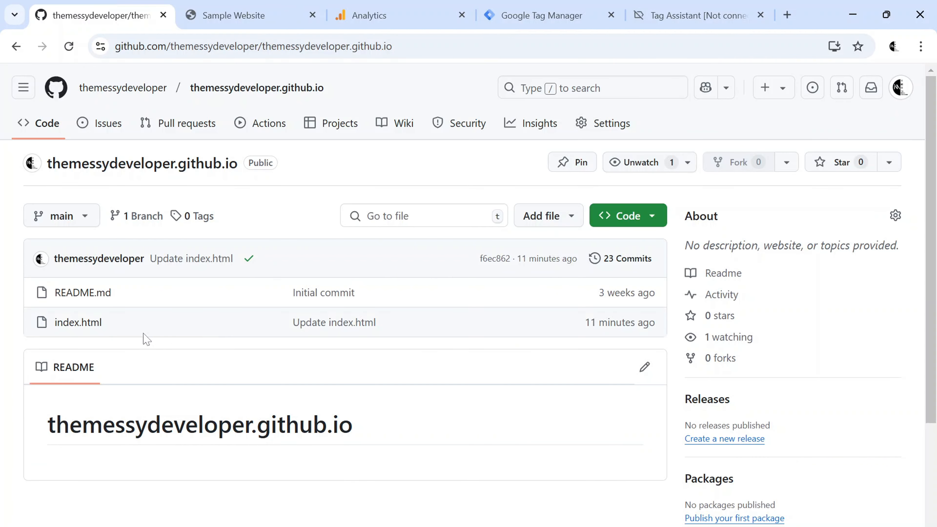
left_click(83, 324)
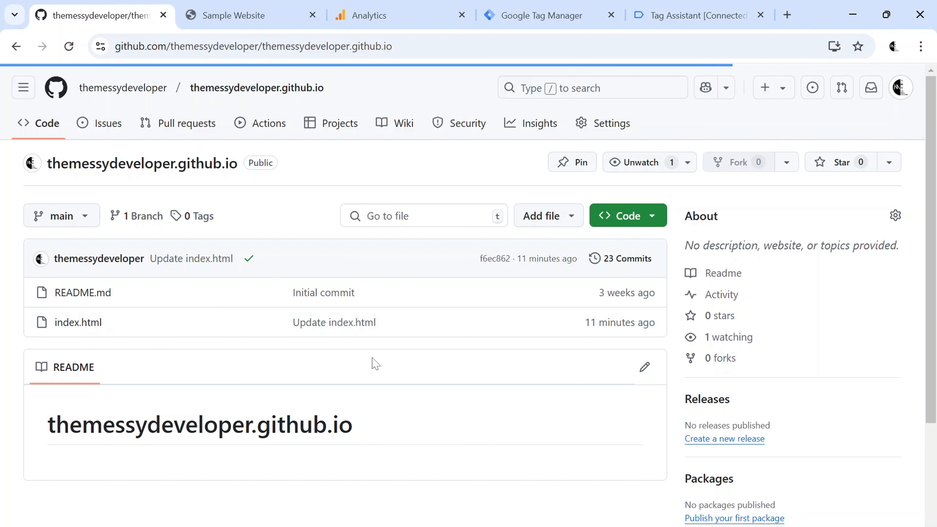
left_click(850, 249)
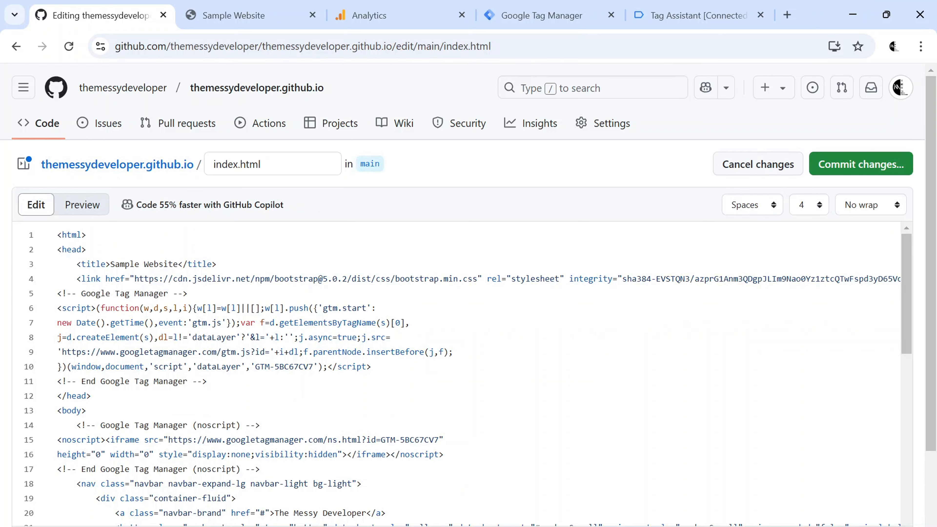
Step: Insert the line let dataLayer = window.dataLayer || []; before the closing tag of the head's Google Tag Manager script
scroll(457, 373, "down", 2)
left_click(328, 306)
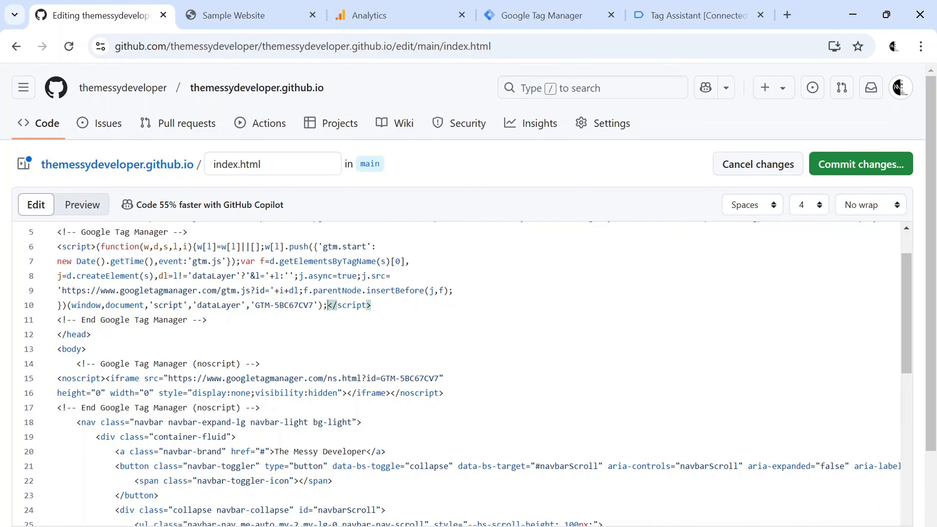
key("Return")
key("Return")
key("Up")
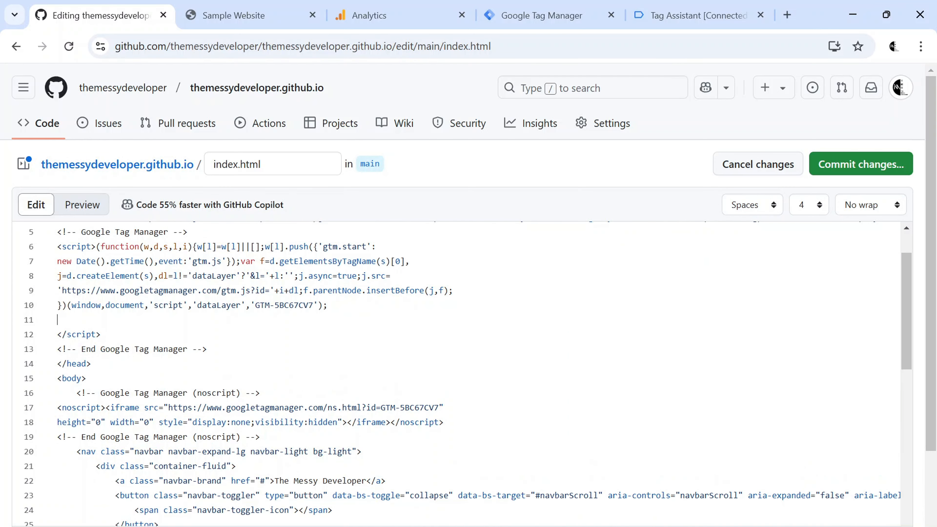
type("let dataLayer = window.dataLayer || [];")
key("Return")
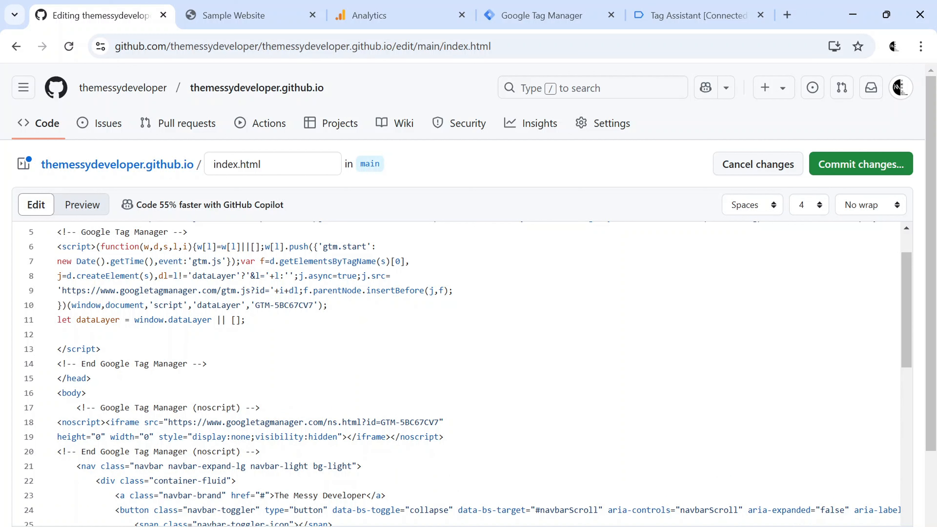
Step: Begin a dataLayer.push({''}) call below that line and copy the name dl_user_name from the User Name variable's configuration in Tag Manager
type("dataLayer.push({'")
left_click(528, 27)
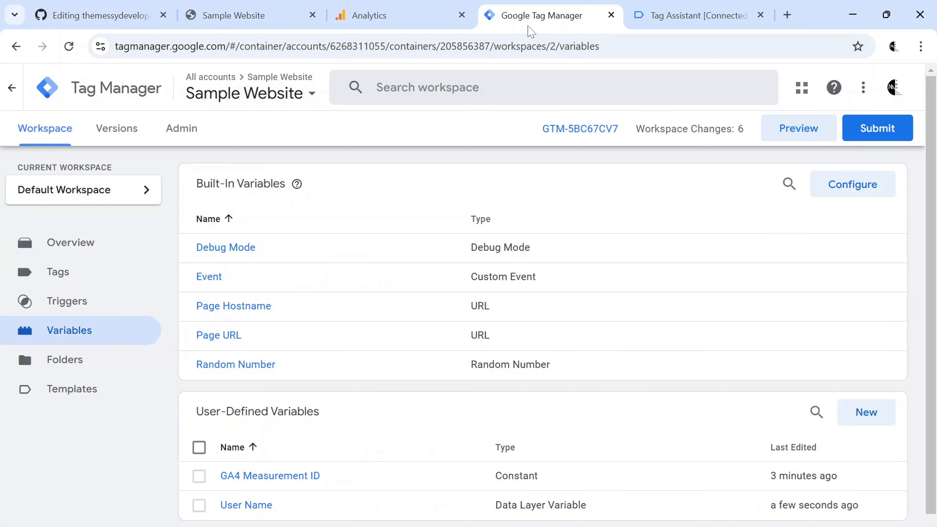
scroll(462, 406, "down", 1)
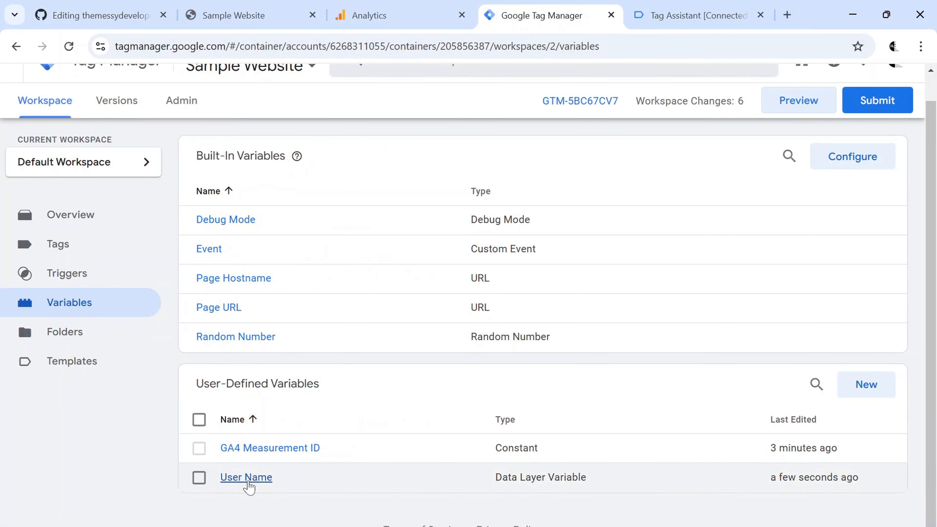
left_click(247, 478)
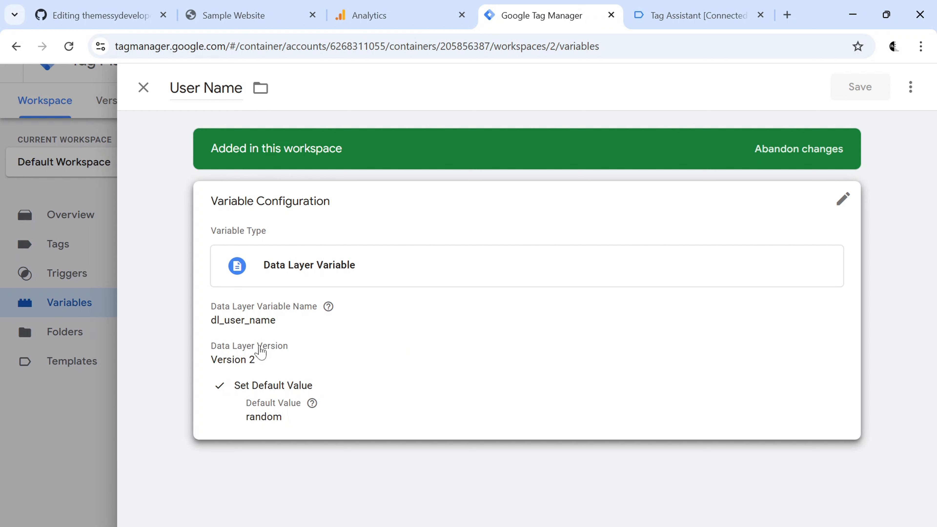
left_click(262, 329)
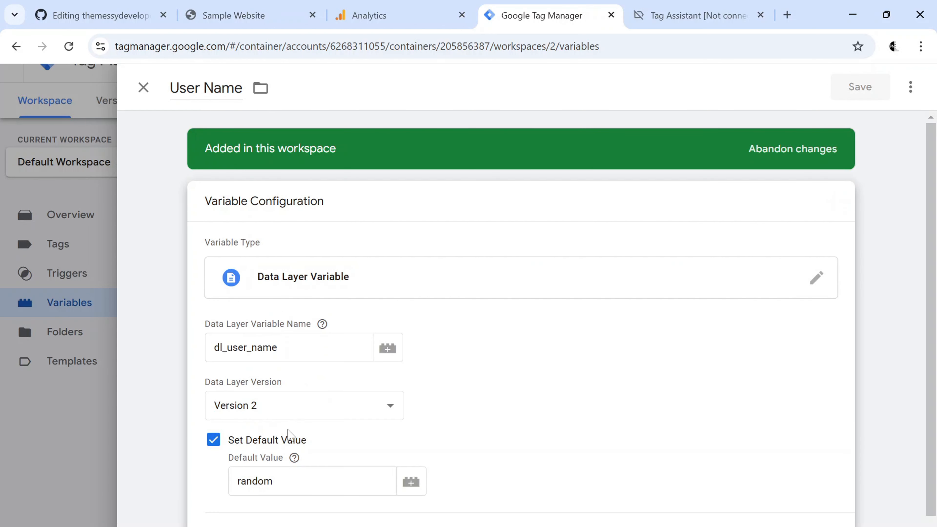
double_click(286, 348)
key("ctrl+c")
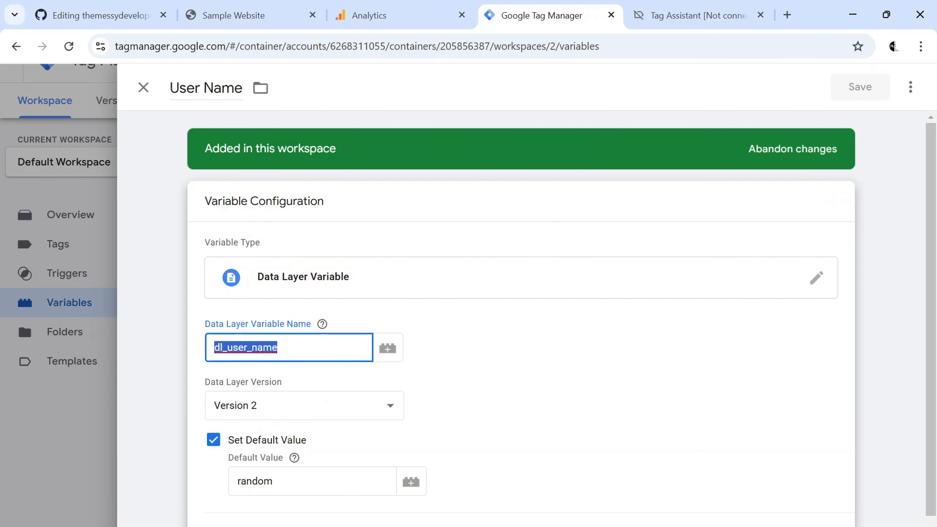
left_click(227, 19)
left_click(100, 15)
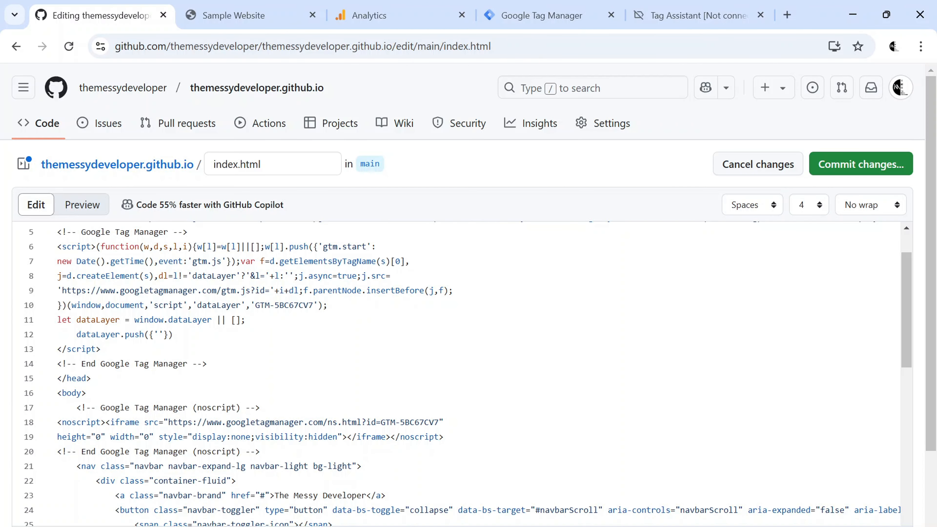
Step: Complete the call as dataLayer.push({'dl_user_name': 'Admin'}); in index.html
key("ctrl+v")
type("': 'Admin")
key("Right")
key("Right")
key("Right")
type(";")
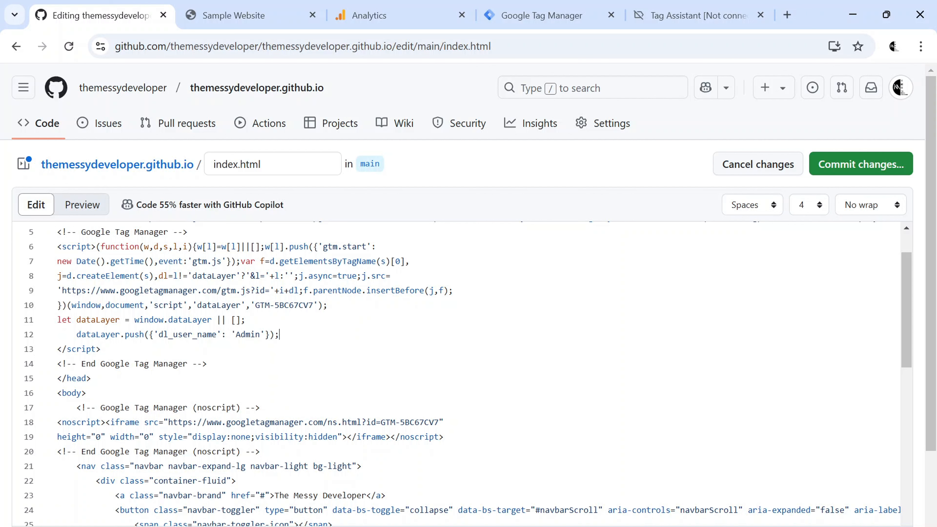
Step: Commit the index.html changes to main and check the deployment in the repository's workflow runs
left_click(855, 167)
left_click(570, 465)
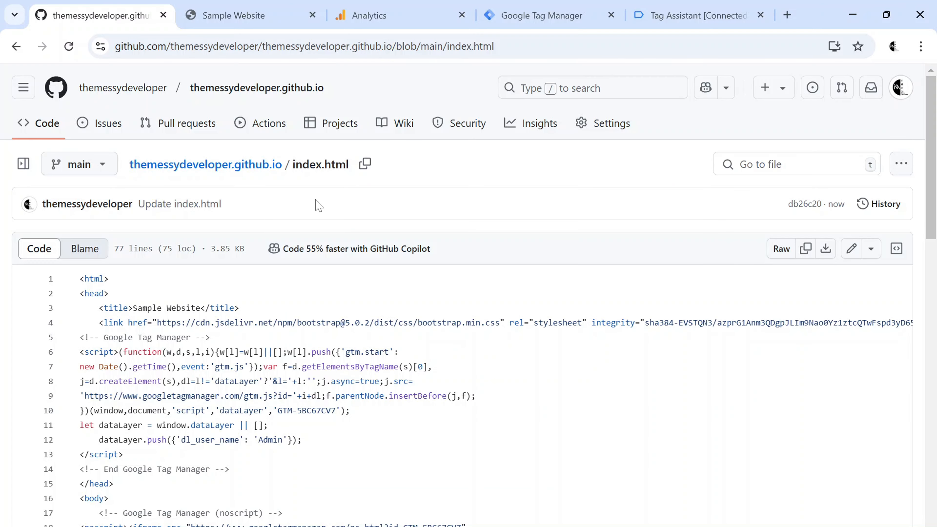
left_click(270, 136)
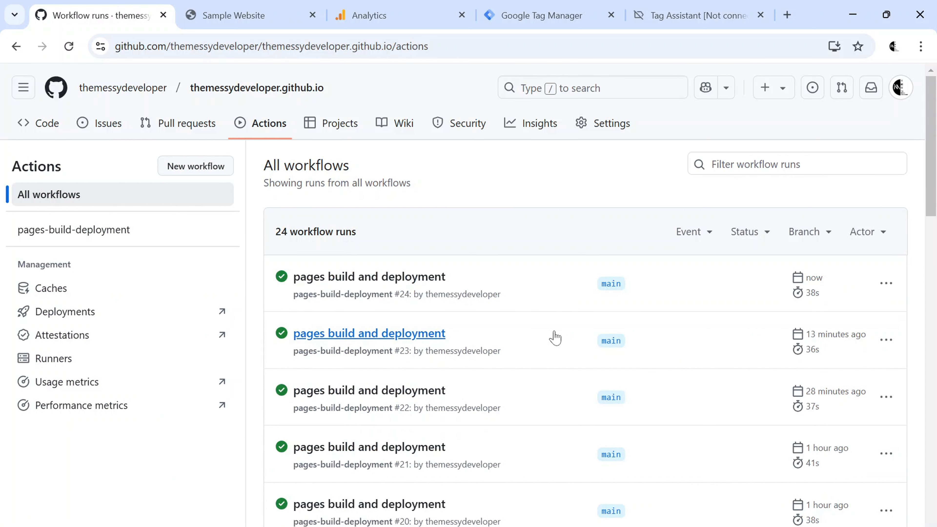
Step: Close the User Name variable's configuration in Tag Manager and the old Tag Assistant page
left_click(539, 18)
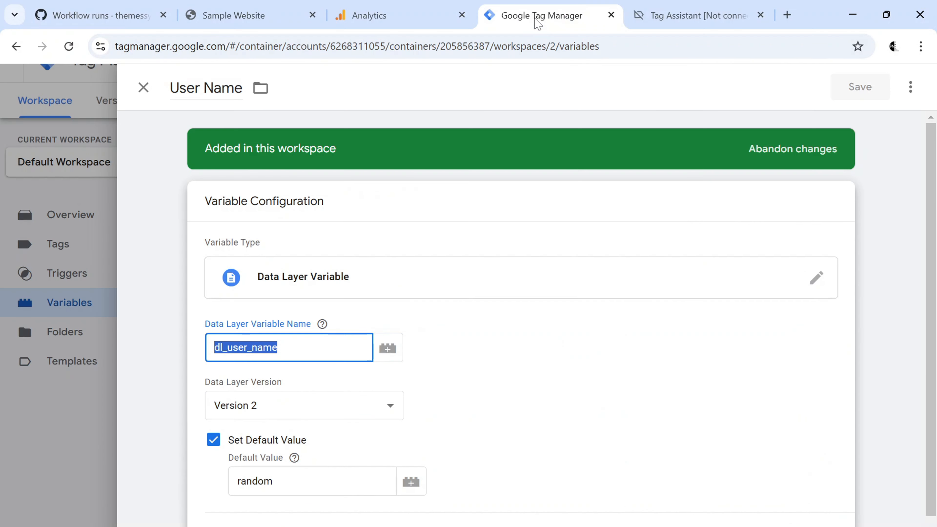
left_click(143, 89)
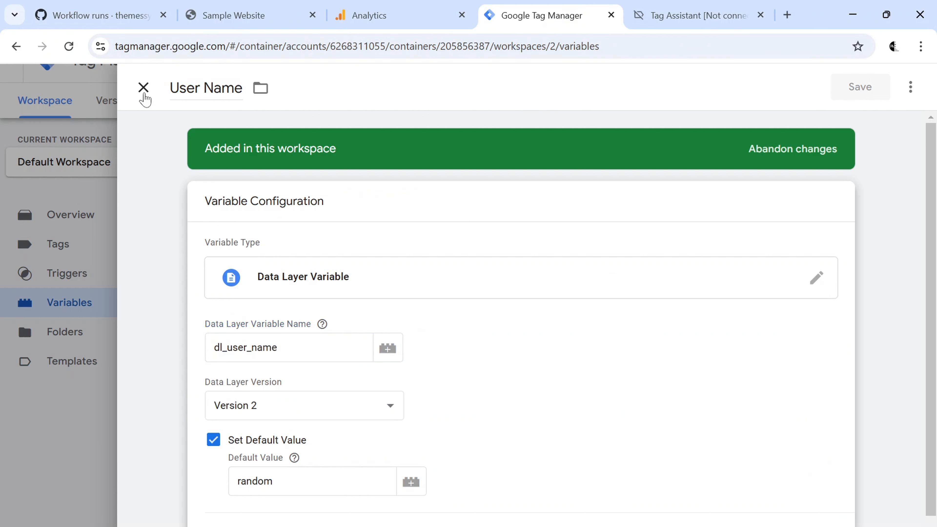
left_click(723, 26)
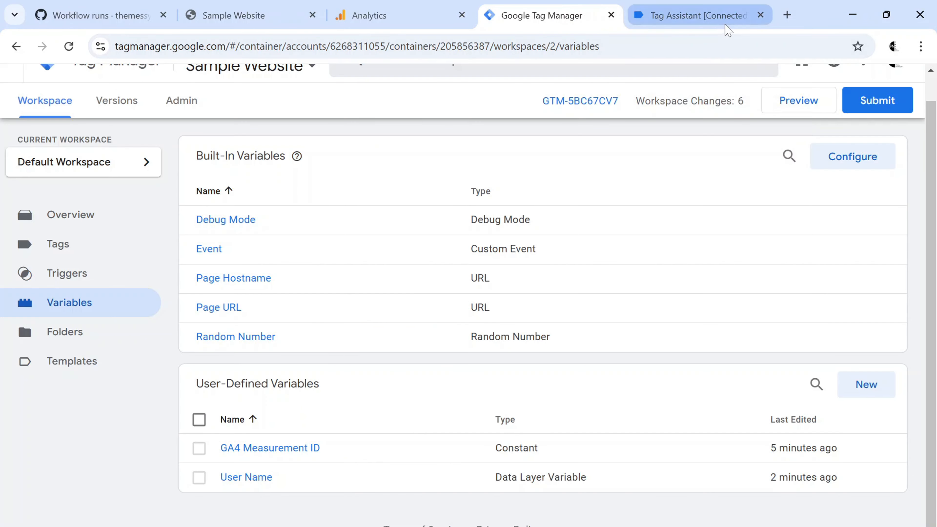
key("ctrl+w")
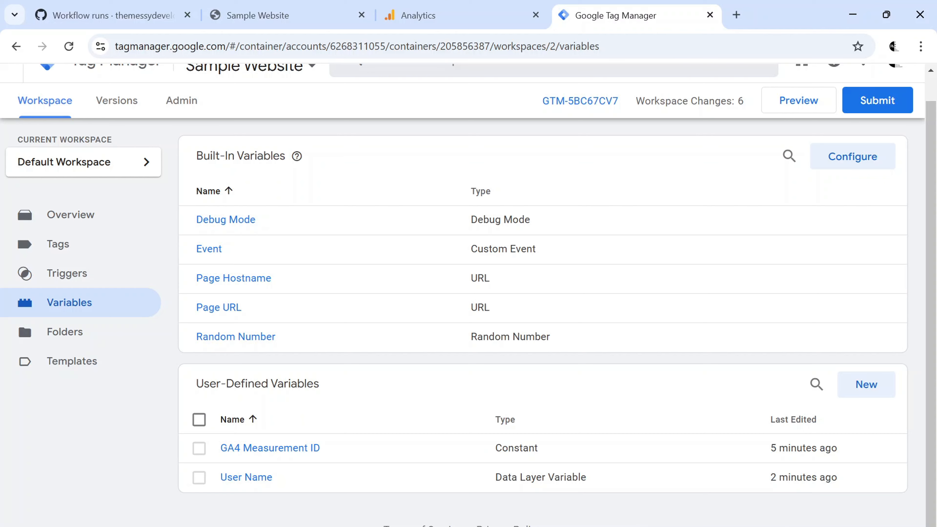
Step: Start a new preview of the Tag Manager container
left_click(696, 498)
key("alt+Tab")
scroll(516, 325, "up", 1)
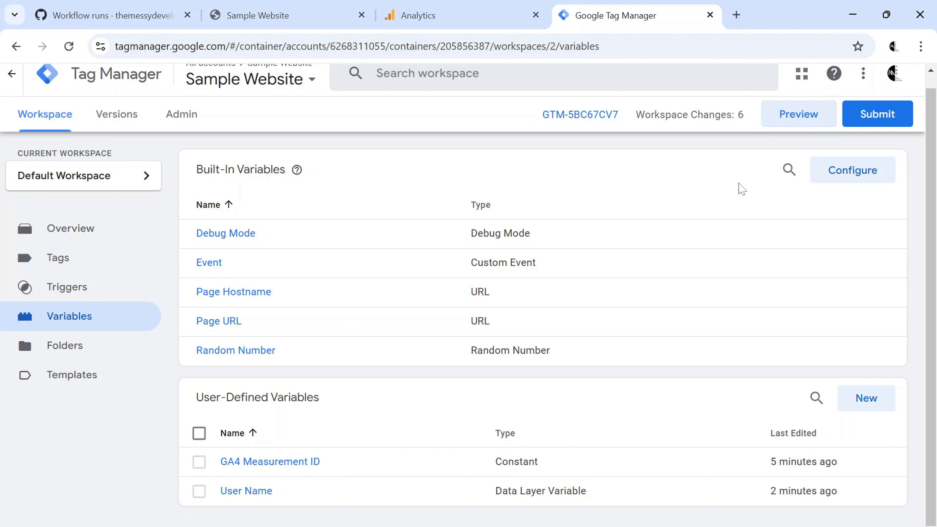
left_click(793, 124)
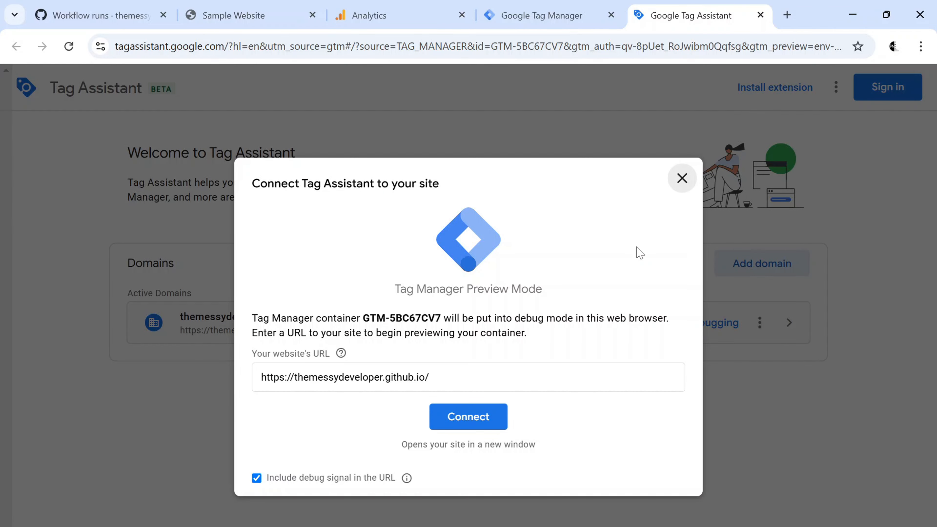
Step: Connect Tag Assistant to the sample website in debug mode and continue to the debugging summary
left_click(478, 429)
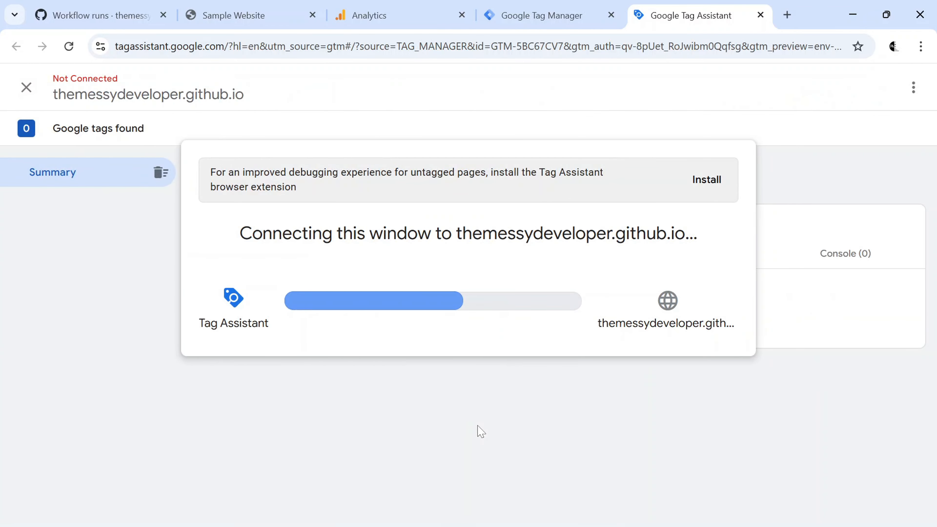
key("alt+Tab")
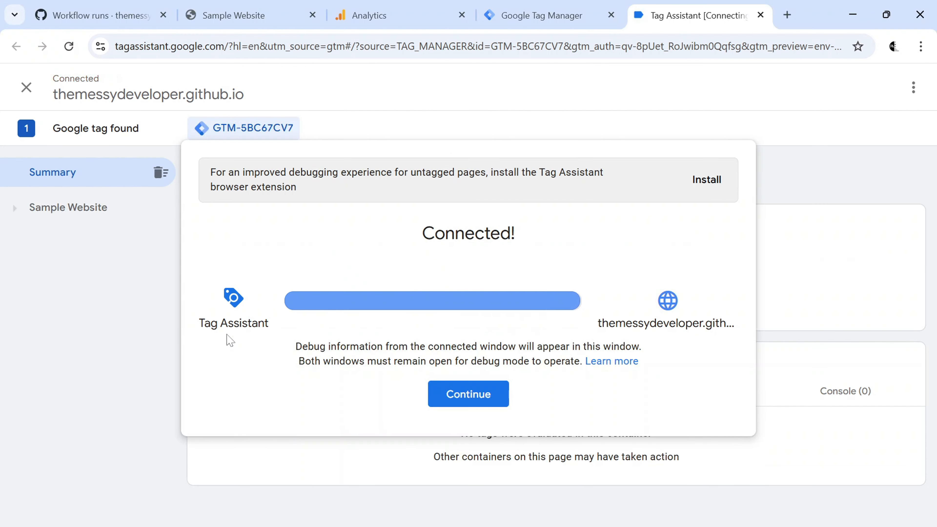
left_click(471, 394)
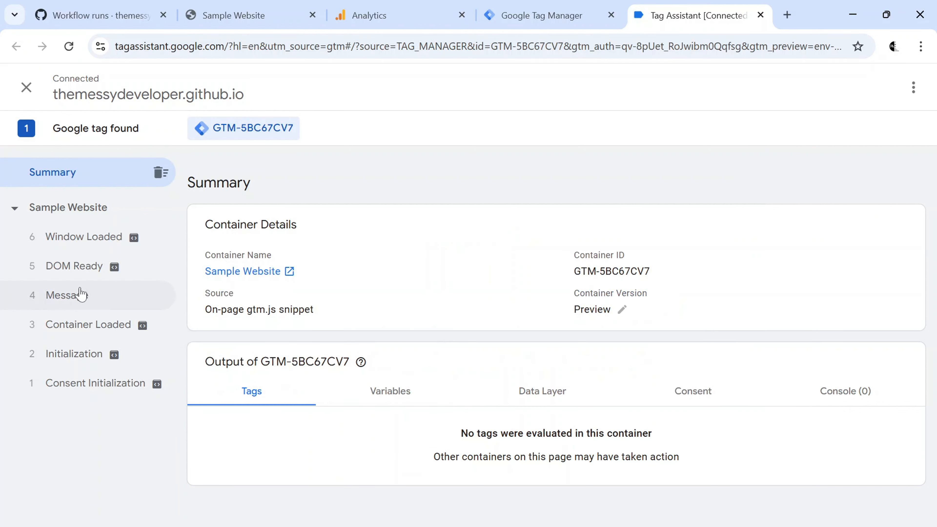
Step: Examine the container's variable values for the Message event, especially the User Name data layer variable
left_click(74, 295)
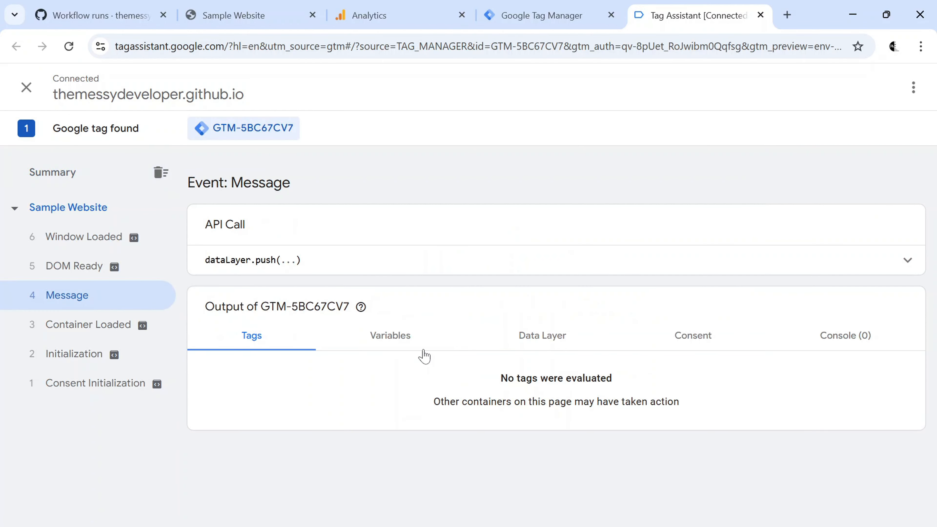
left_click(383, 334)
scroll(475, 426, "down", 1)
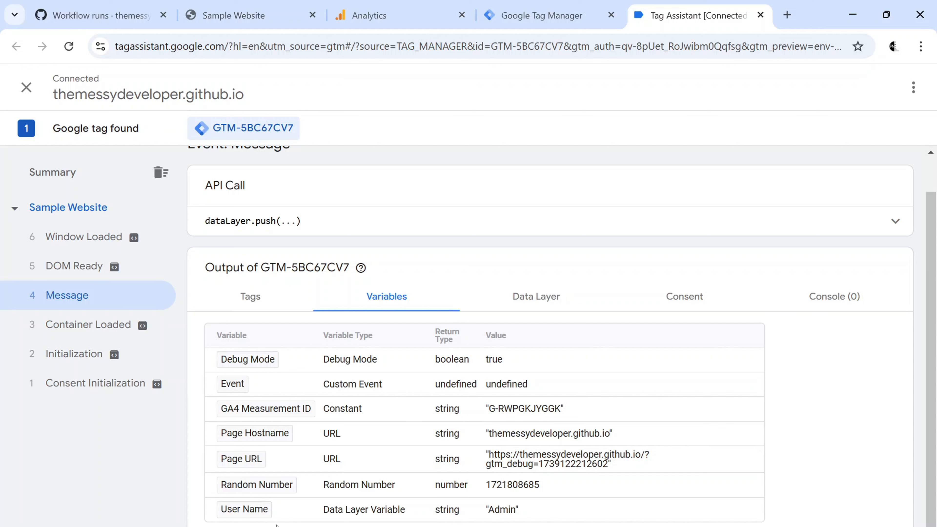
double_click(506, 511)
scroll(509, 351, "up", 1)
scroll(369, 369, "down", 1)
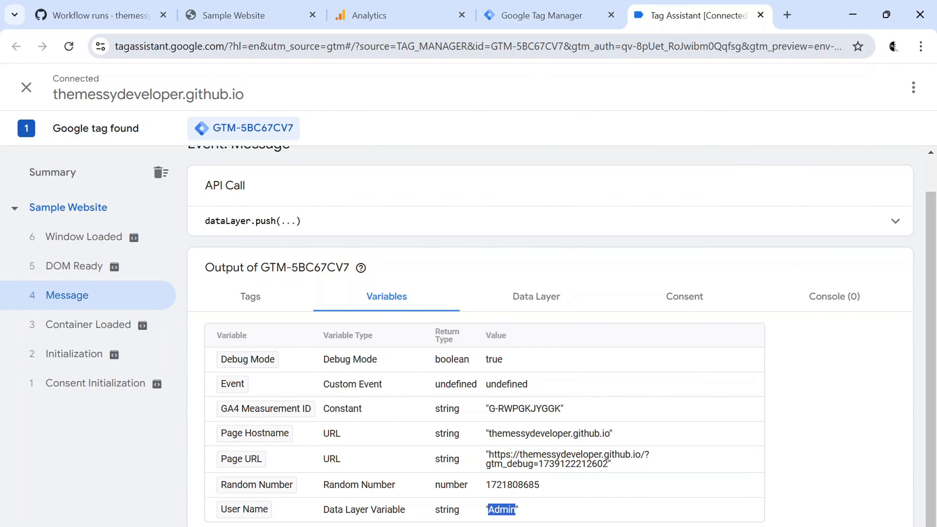
Step: Disable the built-in variables Random Number and Debug Mode in the Tag Manager workspace
left_click(542, 15)
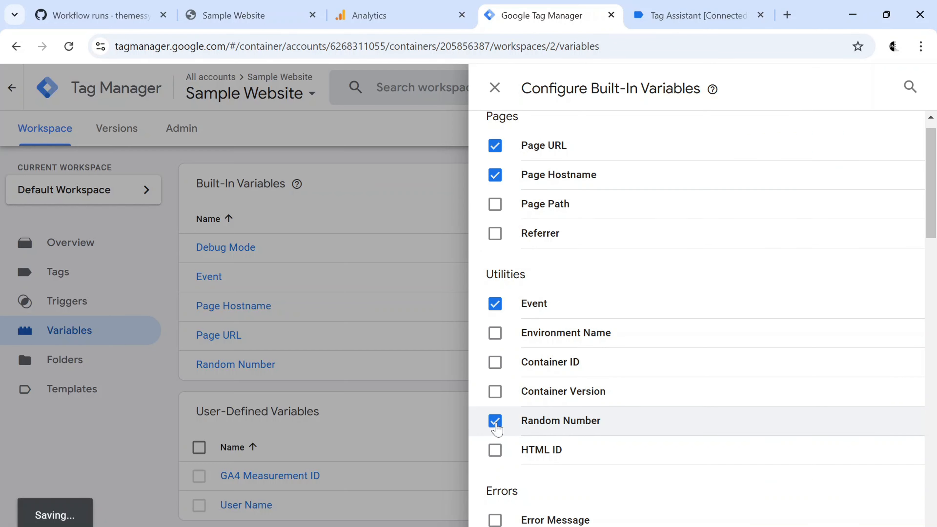
left_click(494, 421)
scroll(498, 429, "down", 5)
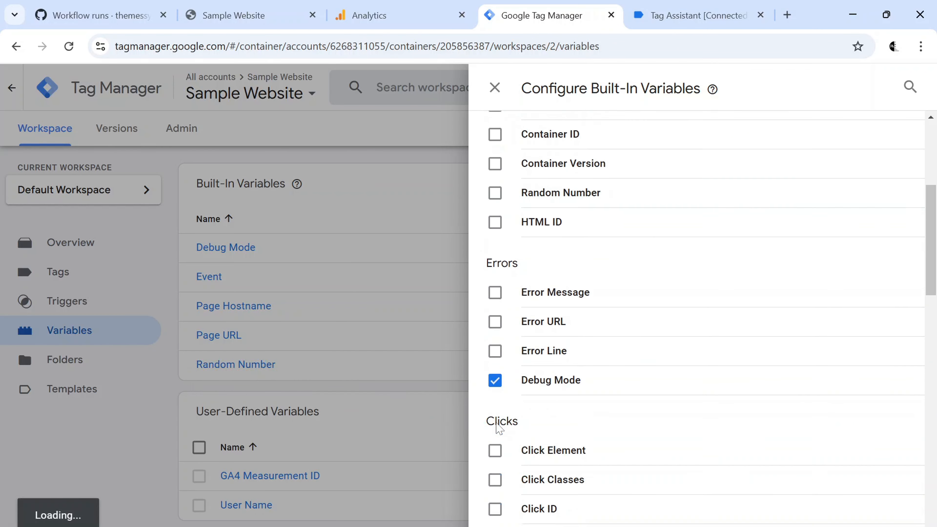
left_click(494, 368)
scroll(607, 290, "up", 7)
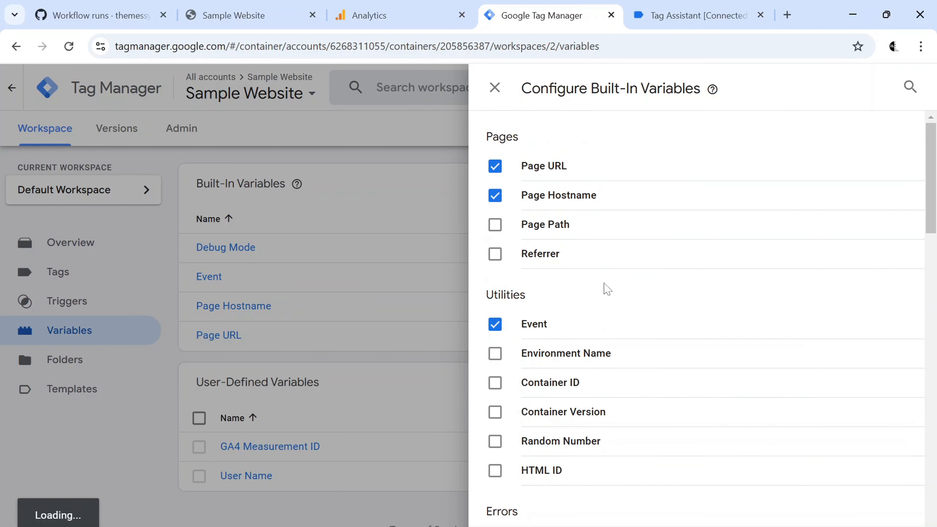
left_click(495, 87)
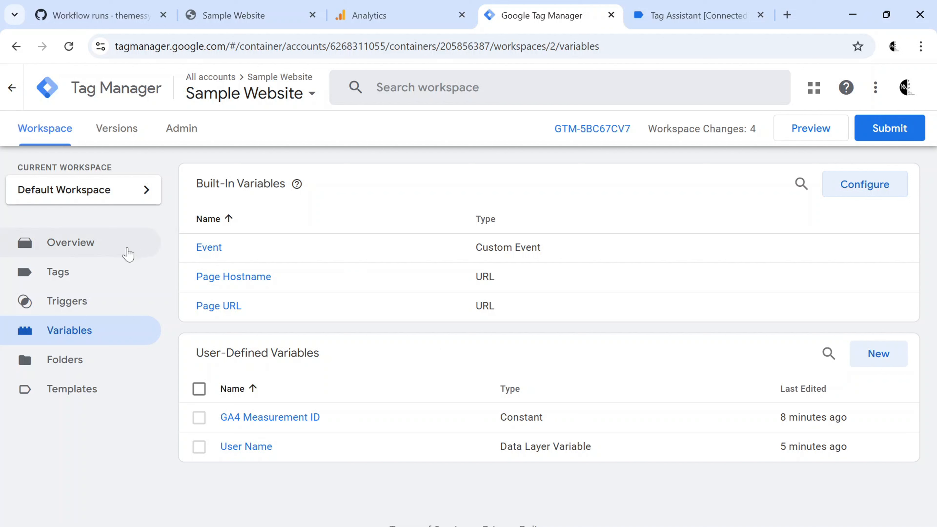
Step: Create a new tag in the Tag Manager container and name it Click Tag
left_click(141, 274)
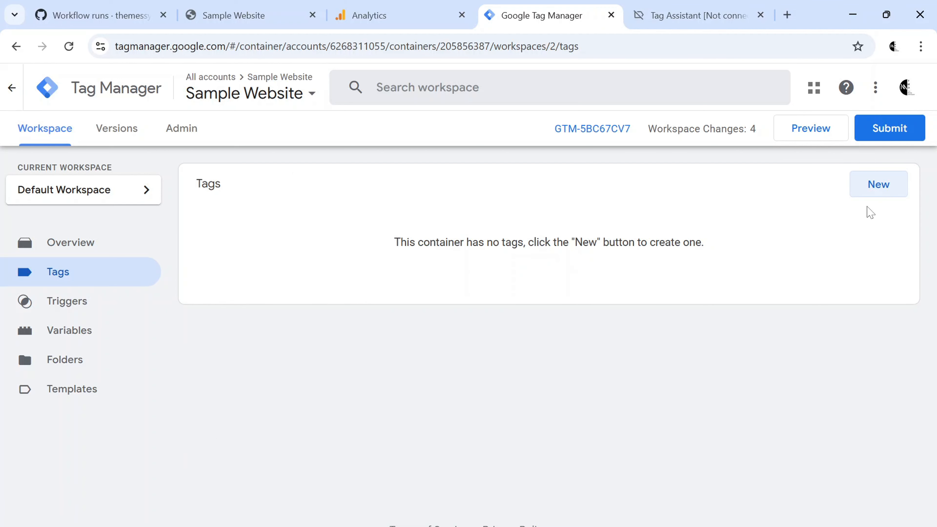
left_click(878, 184)
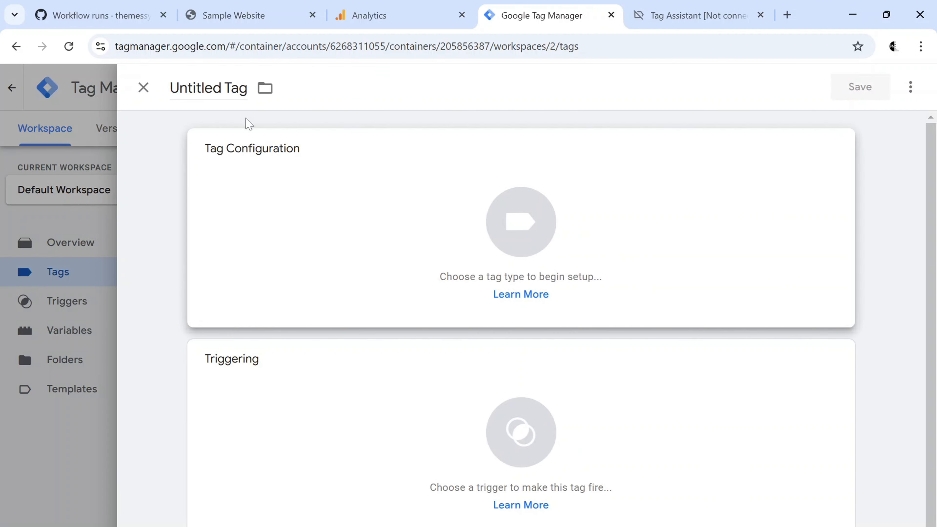
left_click(221, 87)
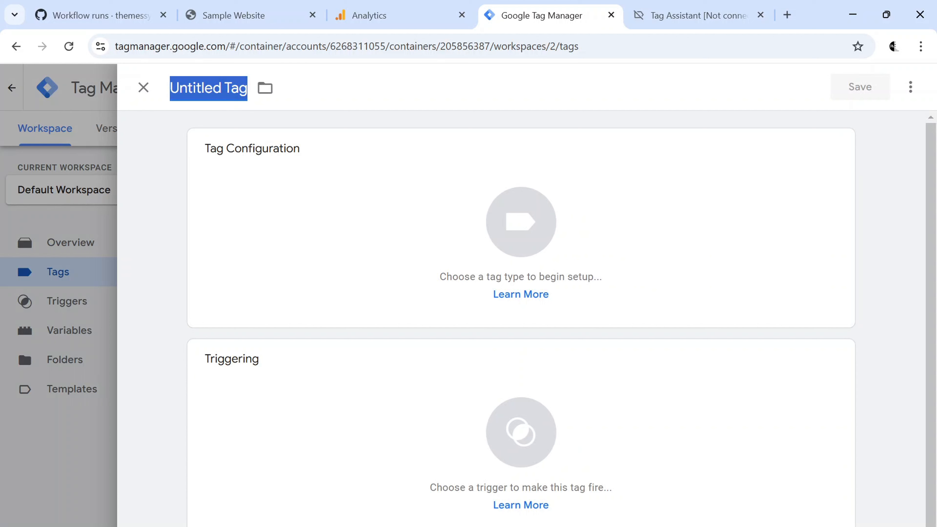
type("Click")
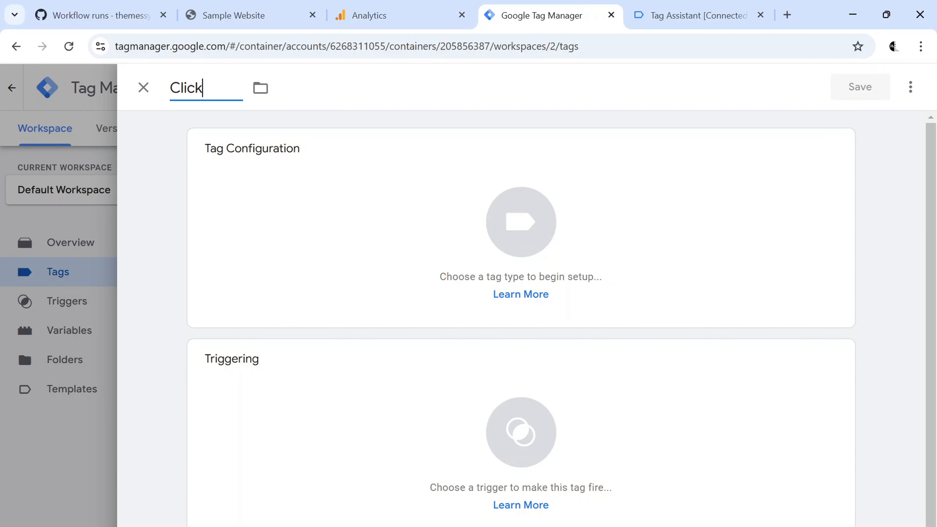
key("BackSpace")
key("BackSpace")
key("BackSpace")
key("BackSpace")
key("BackSpace")
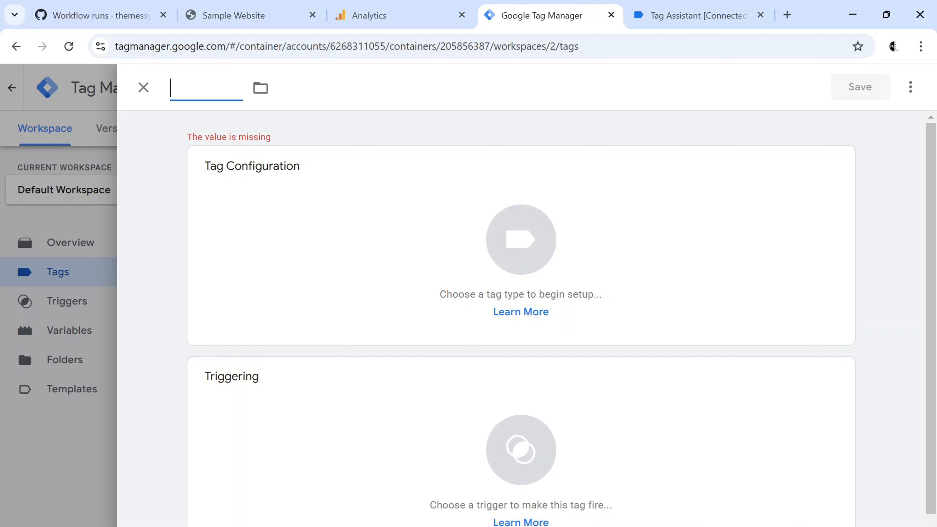
type("Click Tah")
key("BackSpace")
type("g")
Step: Add a new trigger for the tag and name it Click Trigger
scroll(369, 339, "down", 1)
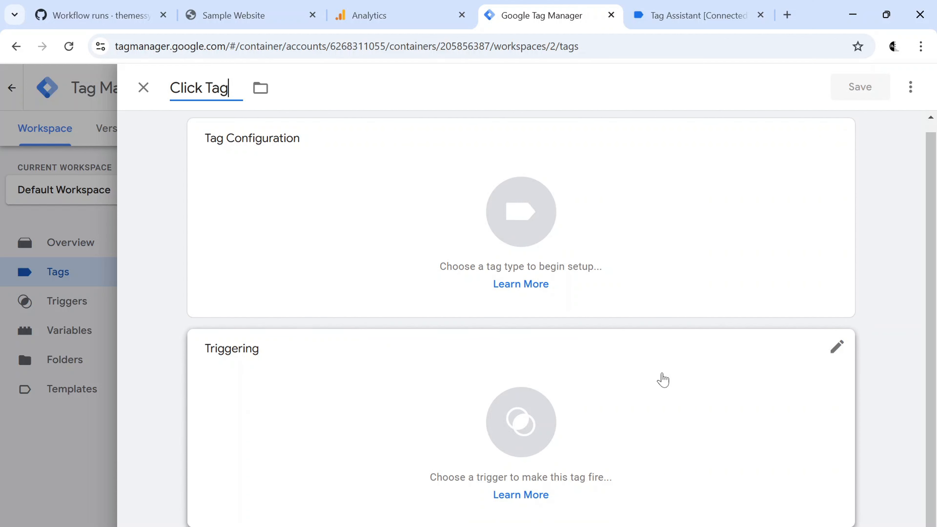
left_click(833, 353)
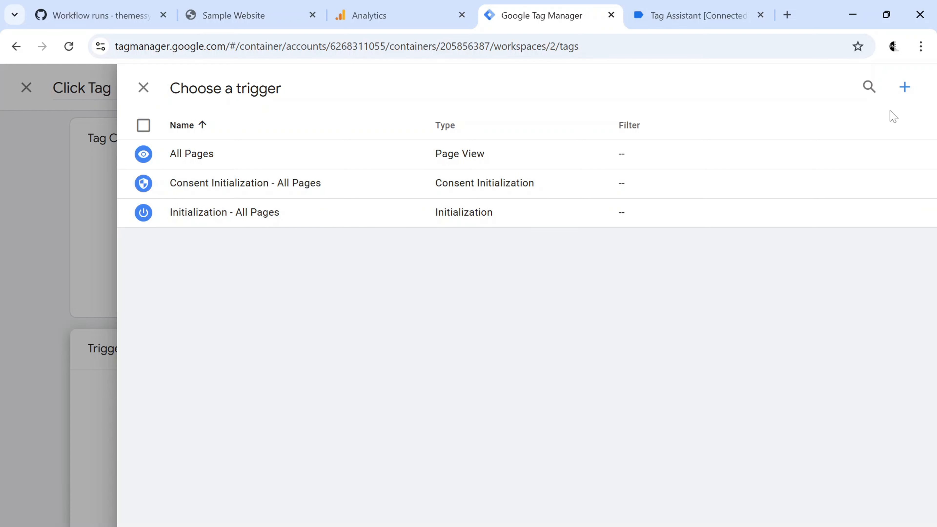
left_click(903, 89)
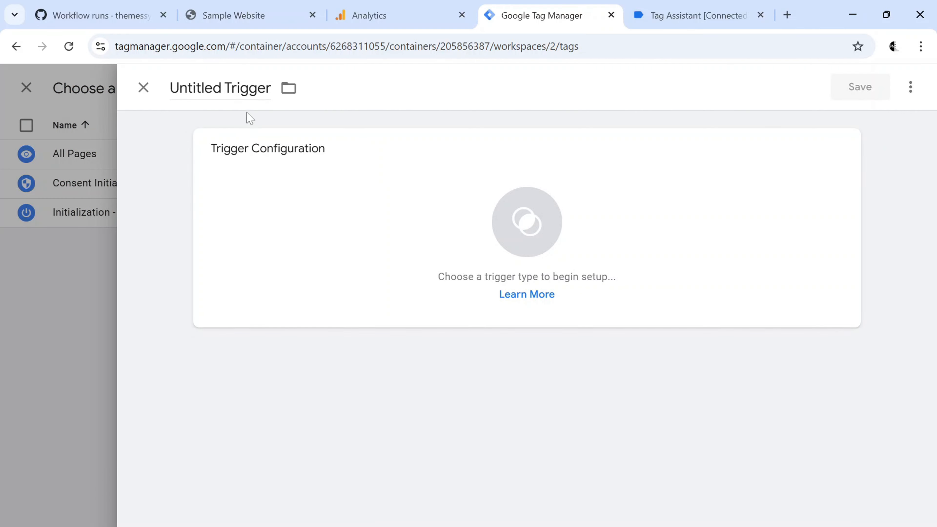
triple_click(231, 88)
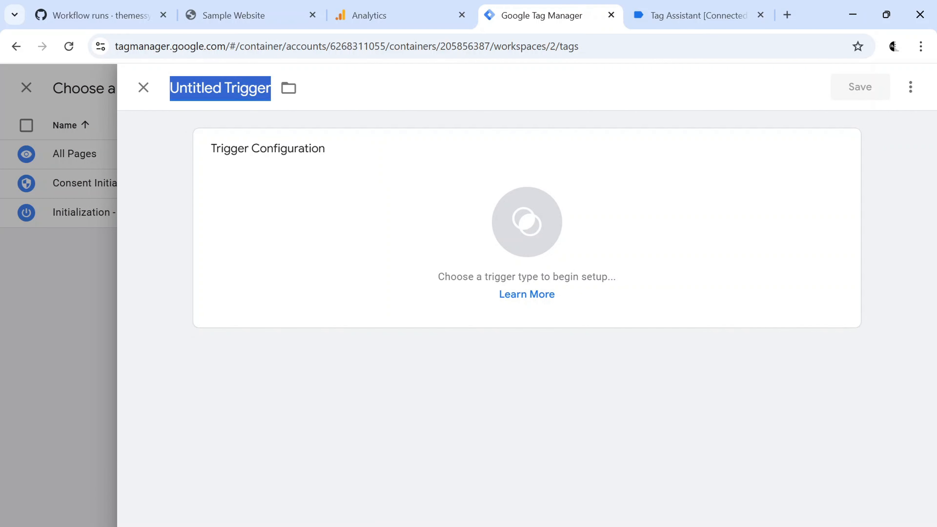
type("Cli")
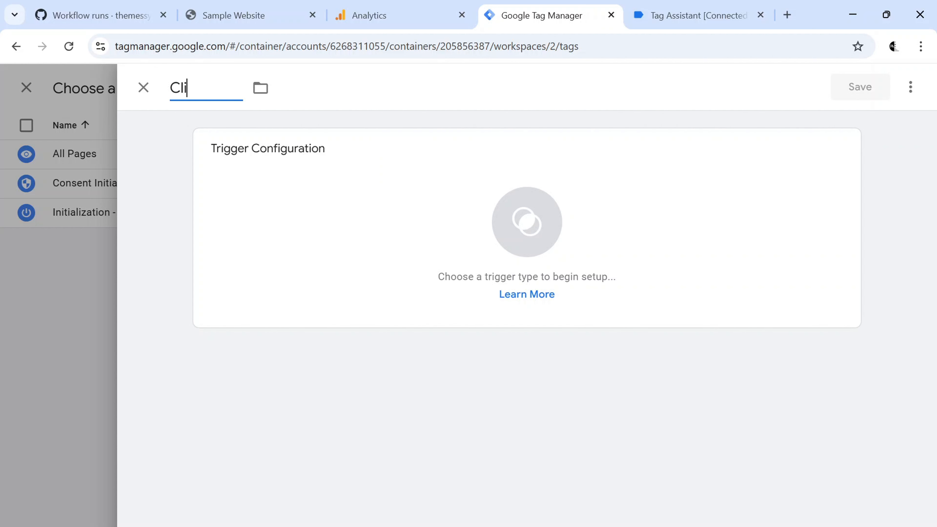
type("ck Trigger")
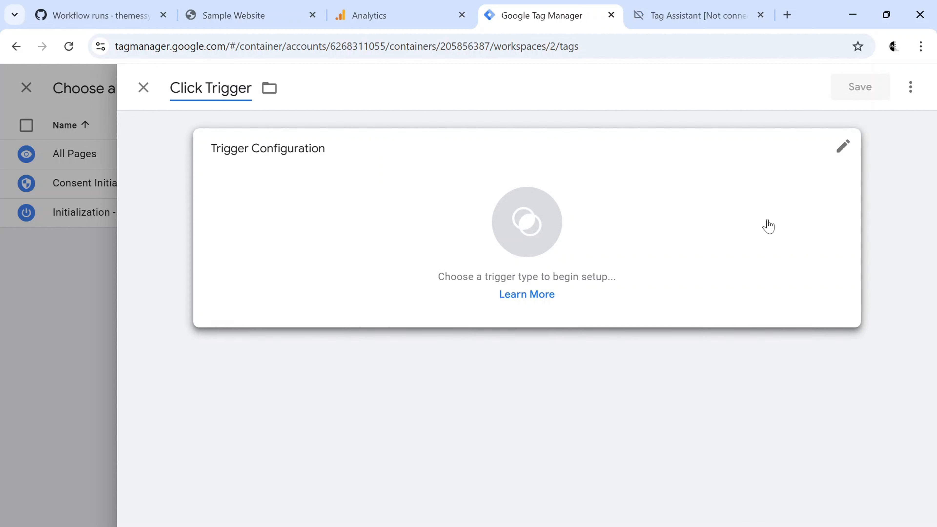
Step: Configure the trigger as Click - All Elements firing on All Clicks and save it
left_click(842, 152)
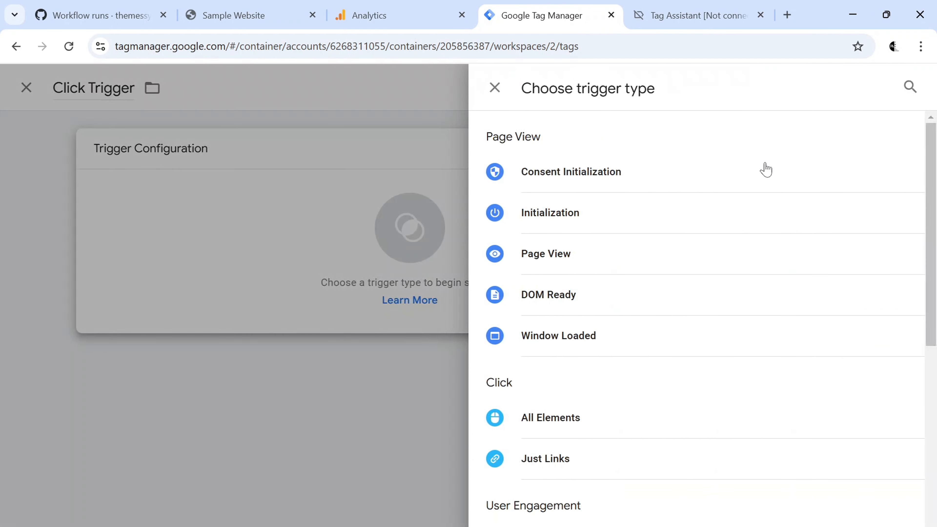
scroll(634, 265, "down", 2)
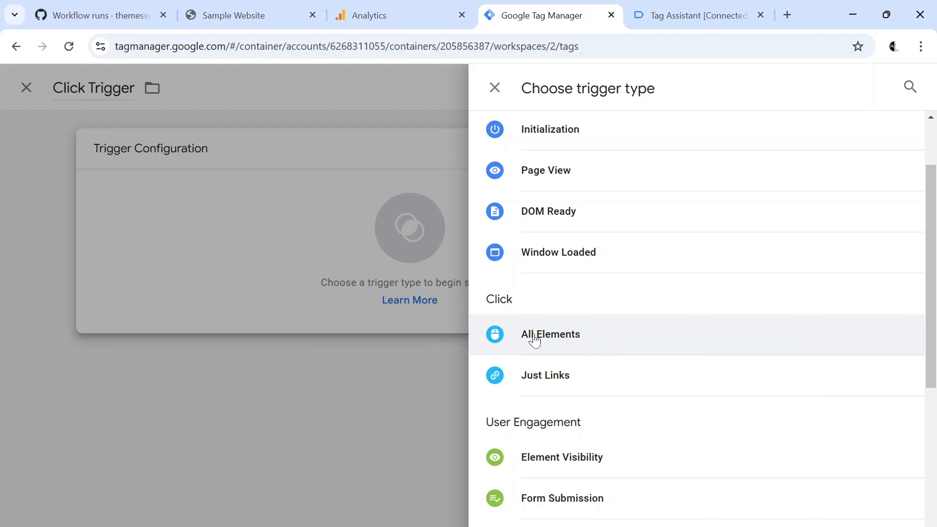
left_click(534, 340)
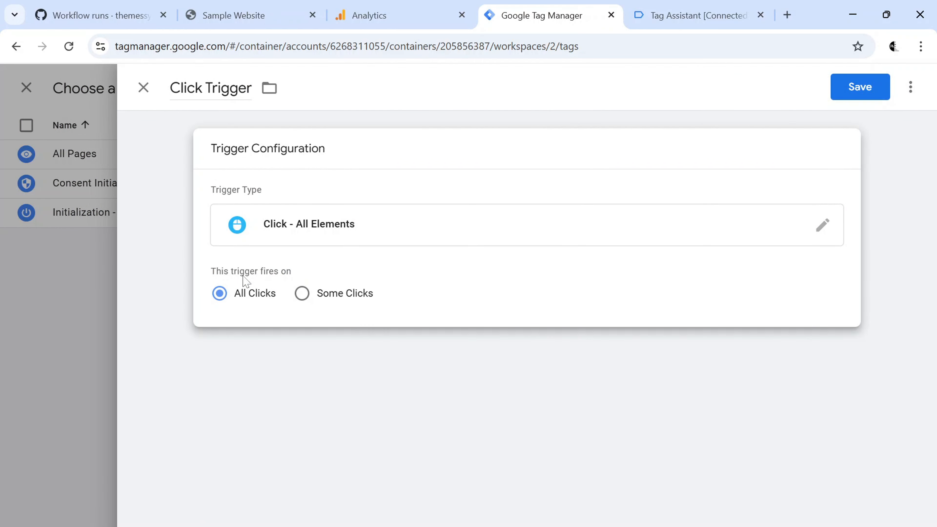
left_click(303, 294)
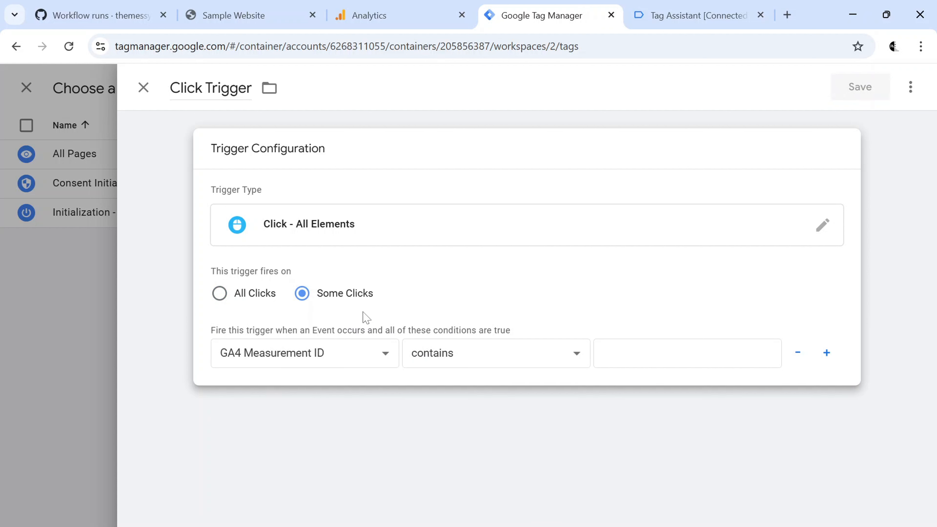
left_click(219, 294)
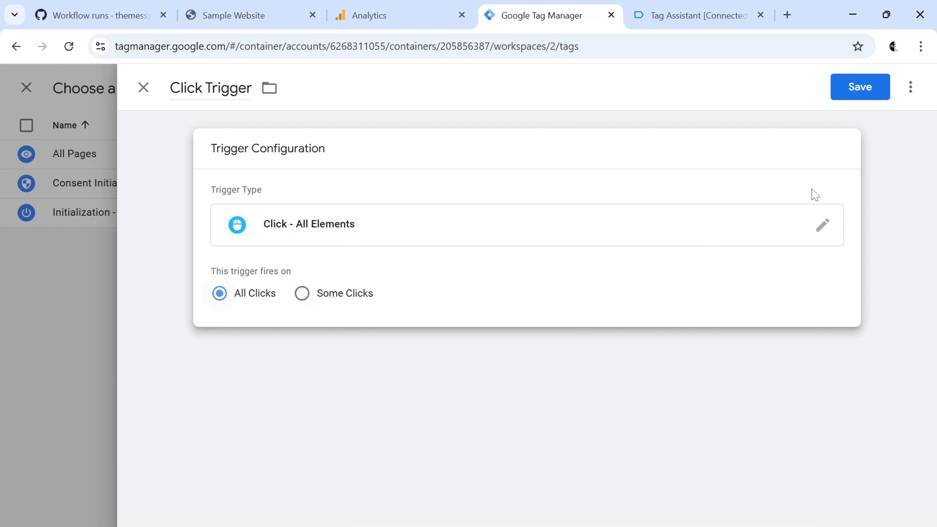
left_click(861, 92)
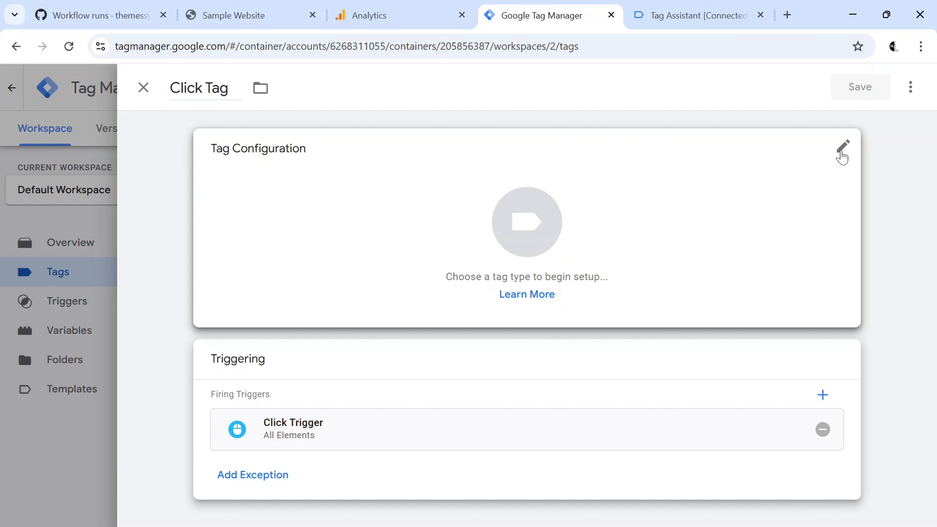
Step: Set the tag type to Google Analytics: GA4 Event and use the GA4 Measurement ID variable as its measurement ID
left_click(842, 155)
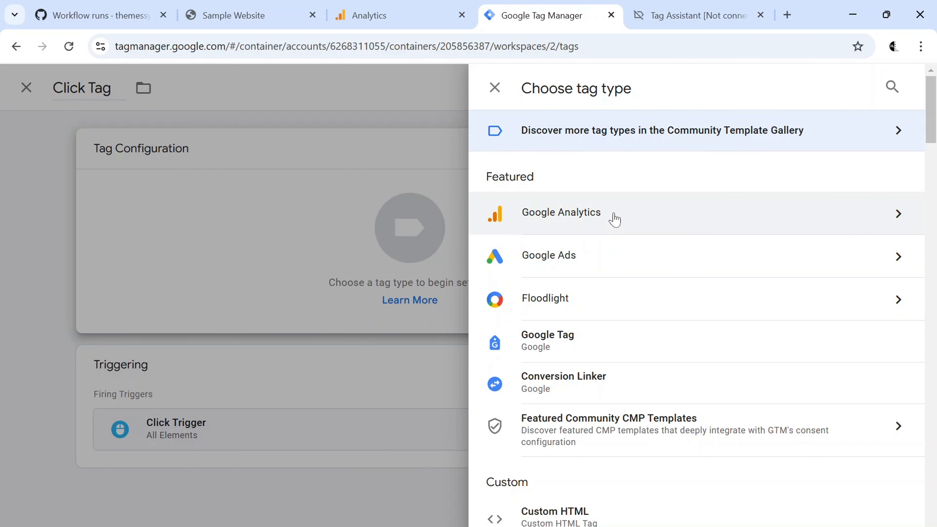
left_click(614, 220)
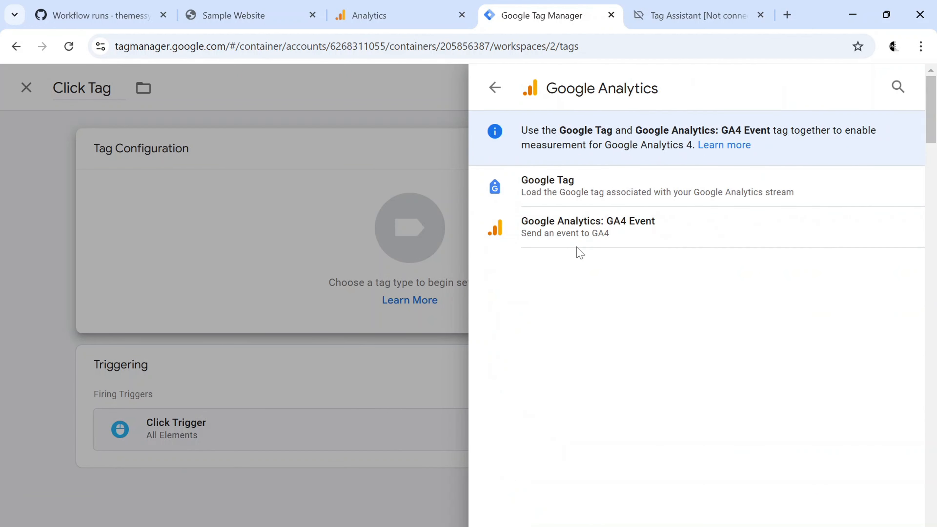
left_click(620, 230)
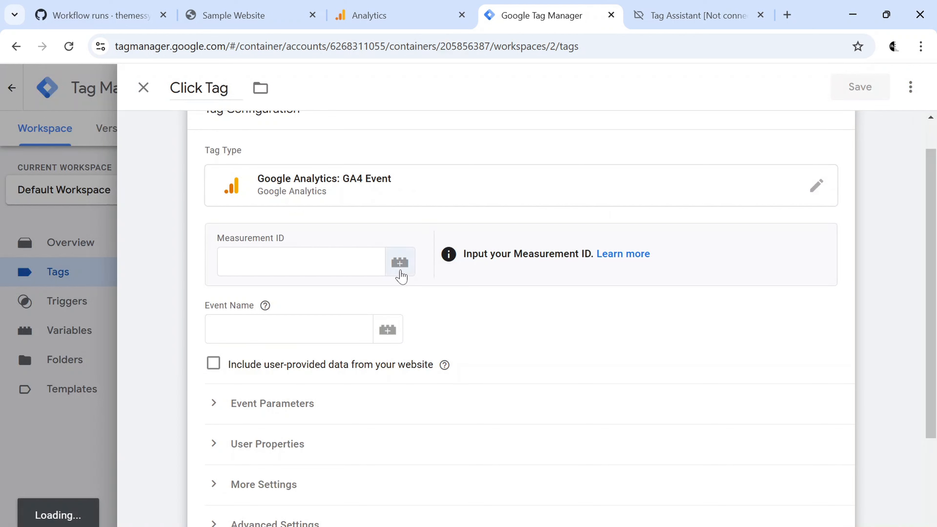
left_click(400, 271)
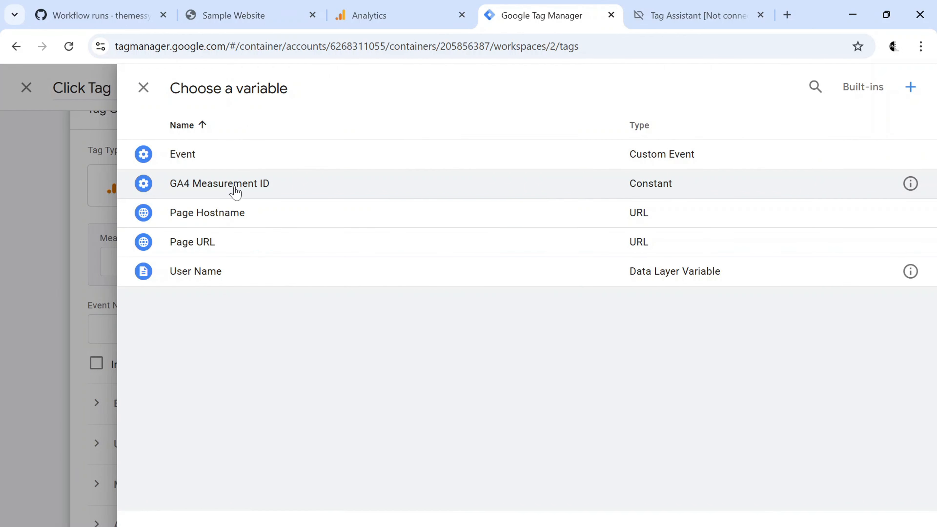
left_click(235, 192)
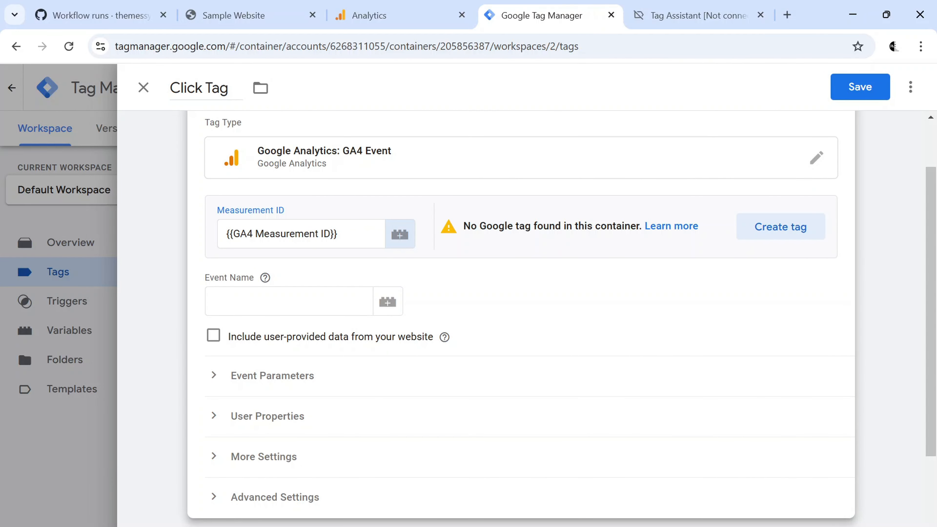
Step: Set the tag's event name to custom_click_event
left_click(289, 301)
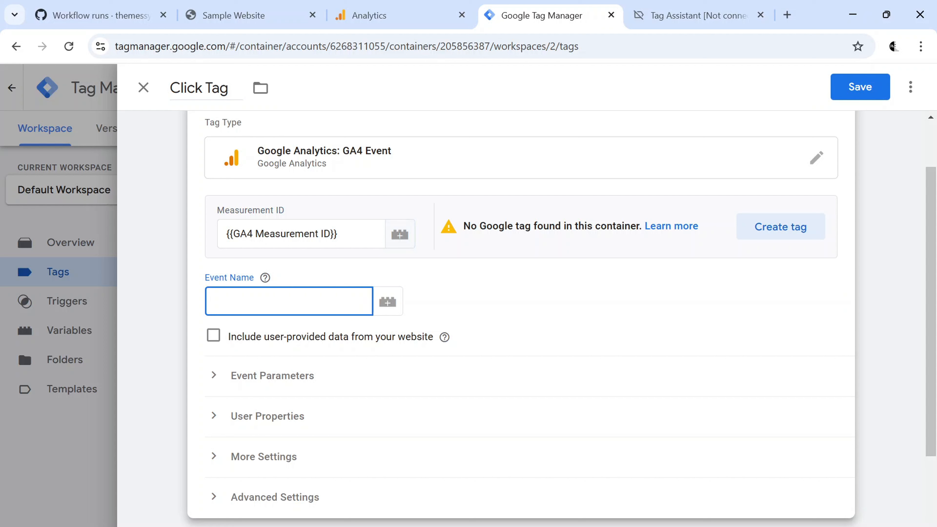
type("click")
key("ctrl+a")
type("custom_click_even")
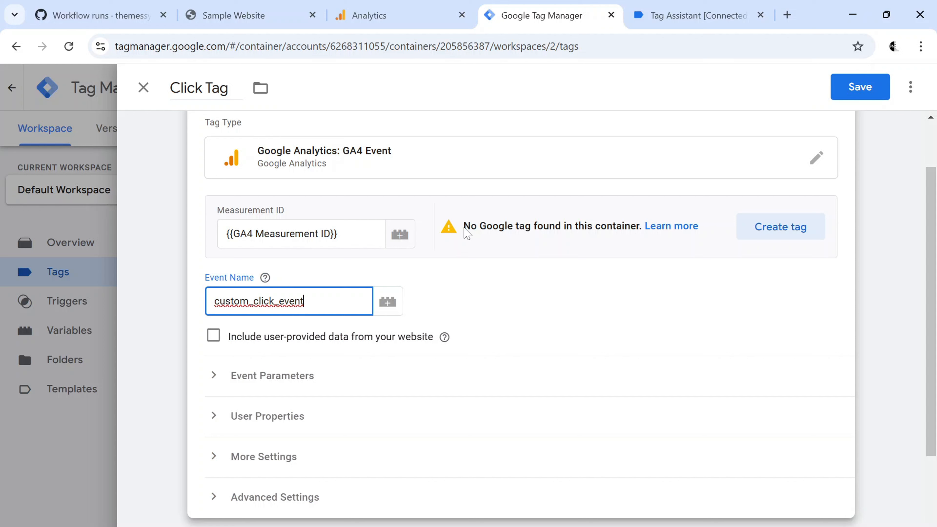
left_click_drag(465, 231, 638, 229)
left_click(592, 314)
scroll(573, 355, "up", 2)
scroll(573, 355, "down", 1)
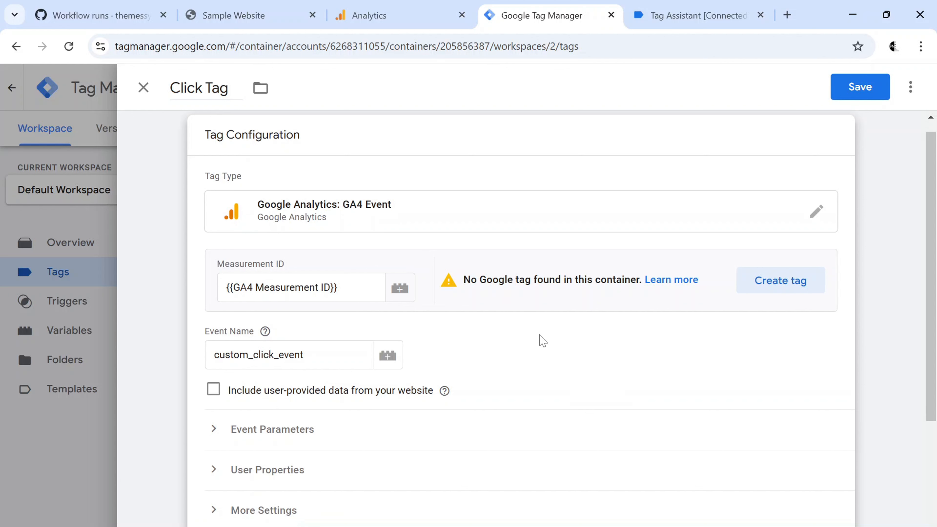
Step: Review the Click Tag's configuration and save the tag
scroll(542, 340, "down", 2)
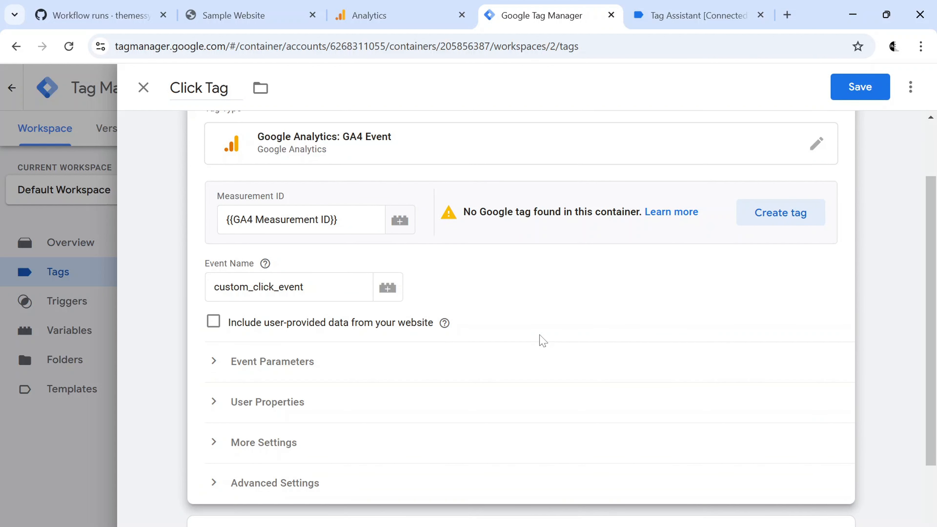
scroll(543, 341, "up", 2)
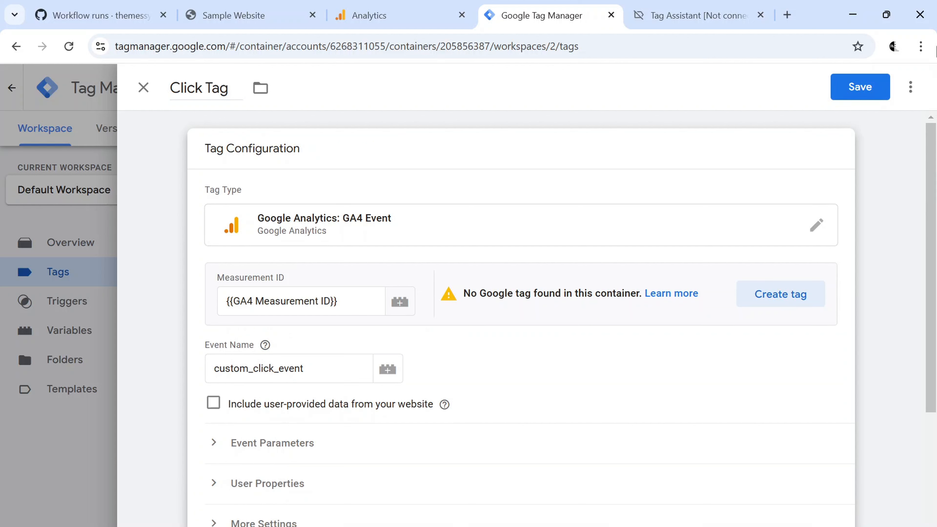
left_click(873, 78)
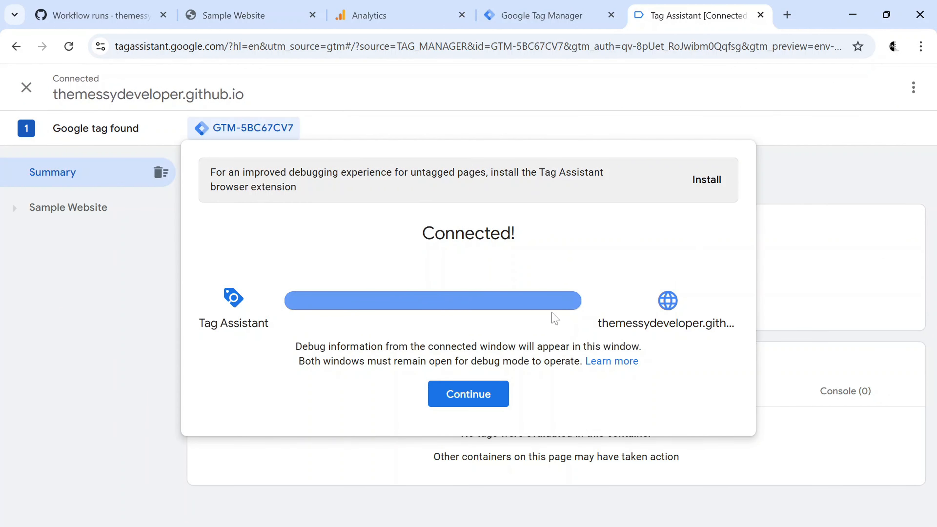
Step: Continue into the connected Tag Assistant session and activate the Simple Click button on the sample website
left_click(490, 394)
scroll(489, 395, "down", 1)
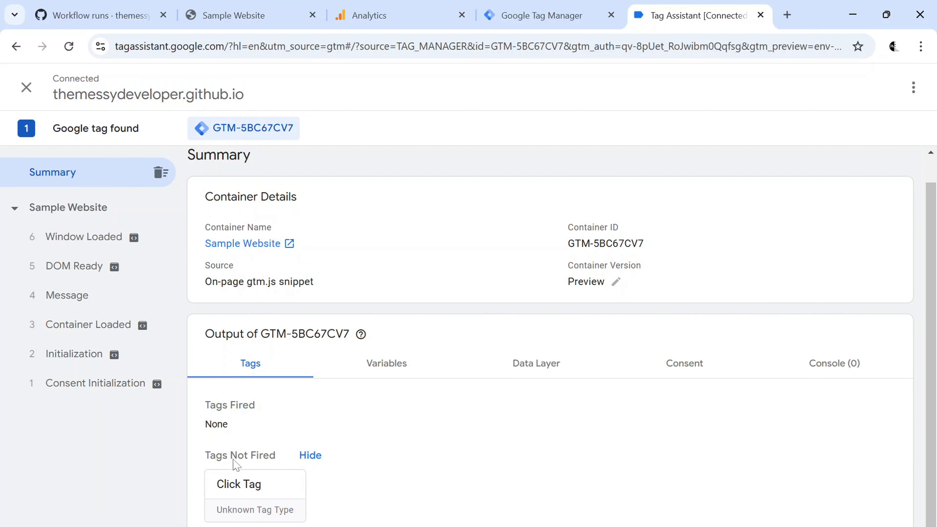
key("alt+Tab")
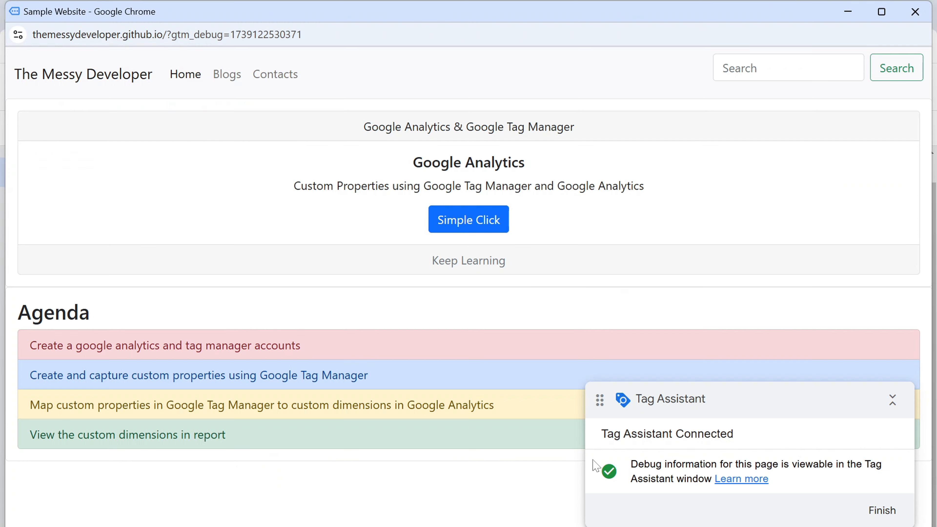
left_click(458, 237)
key("alt+Tab")
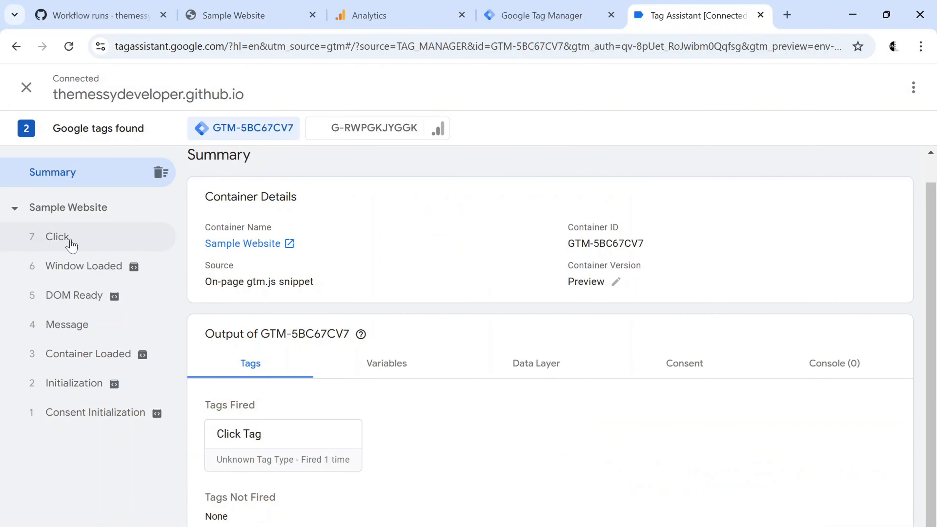
Step: Inspect the Click event's fired tags, variables and data layer, checking the dl_user_name entry
left_click(69, 241)
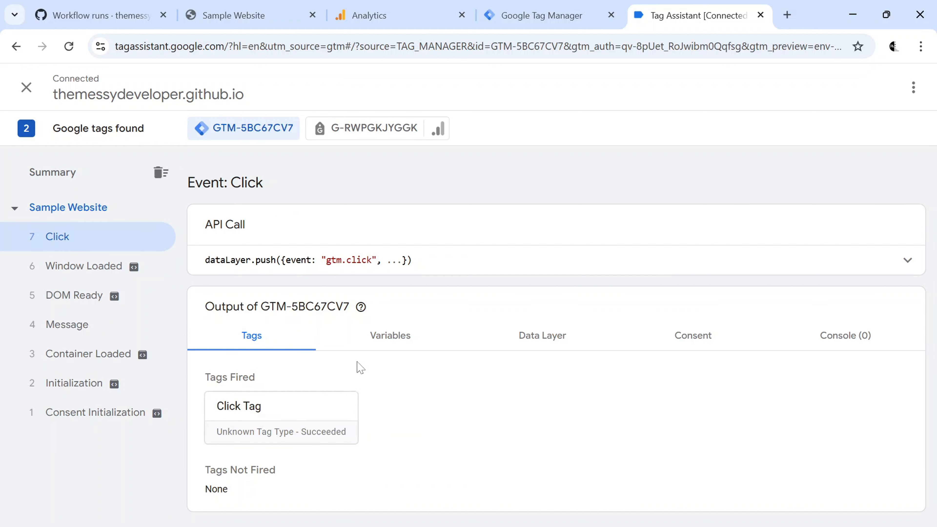
left_click(400, 348)
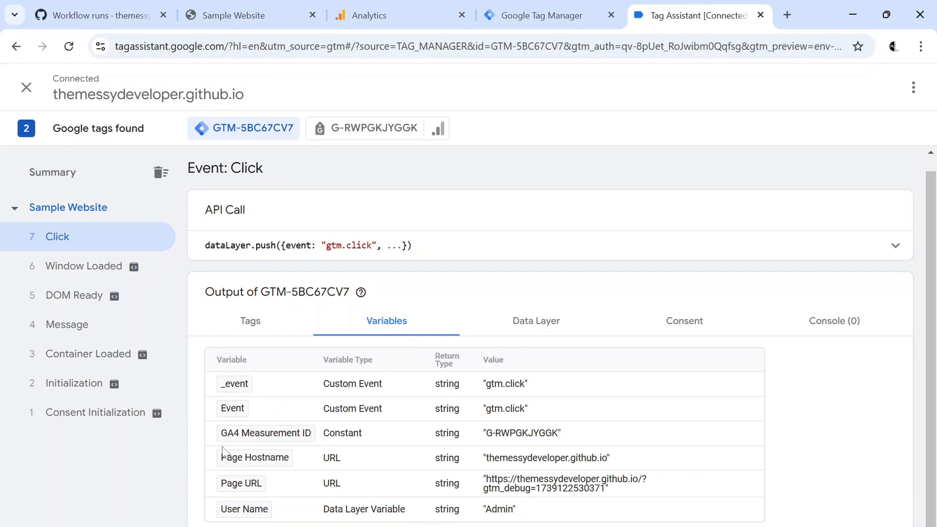
left_click(526, 330)
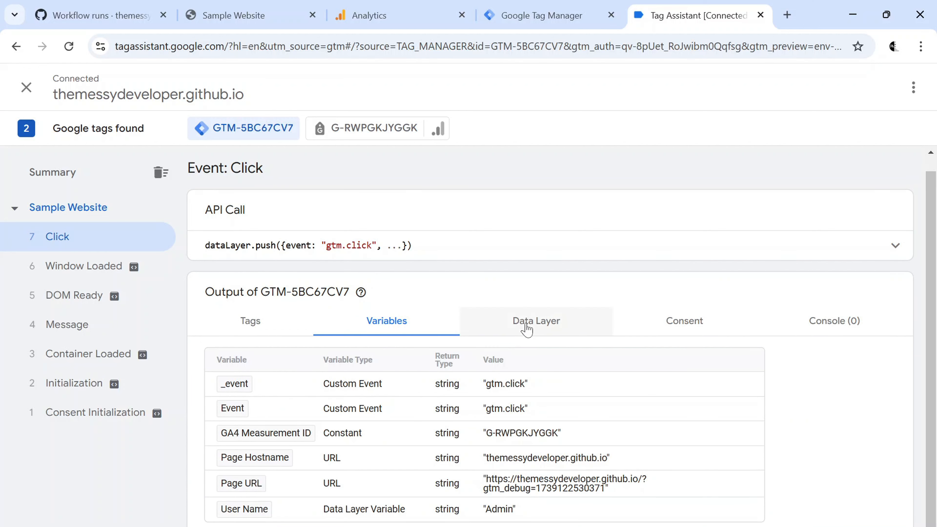
scroll(526, 329, "down", 1)
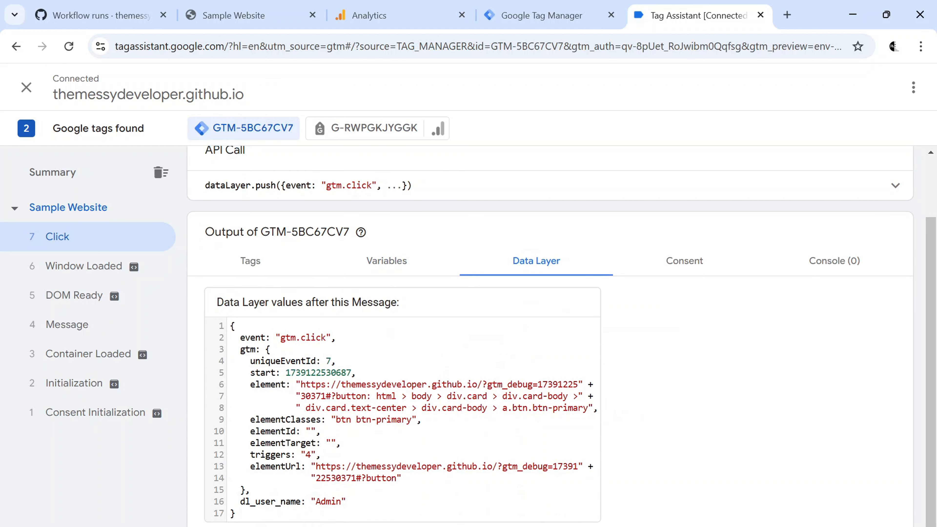
double_click(276, 501)
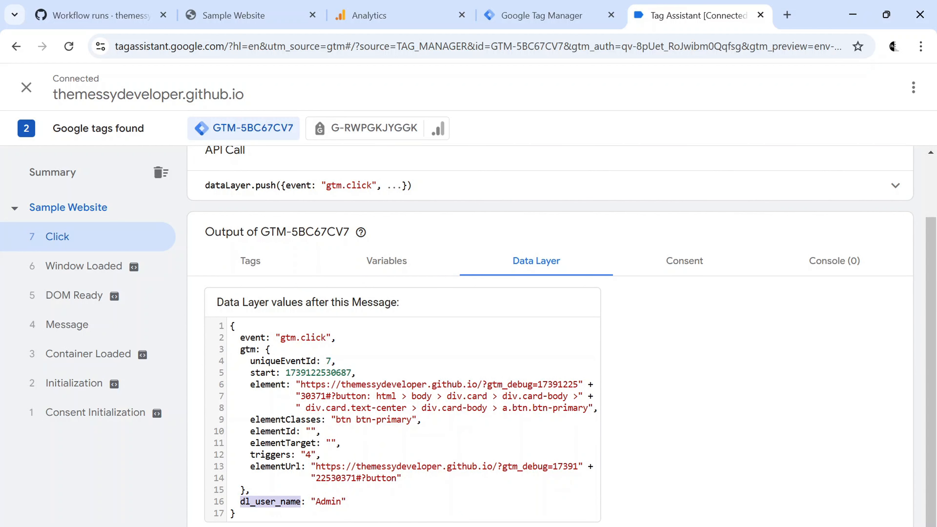
left_click(391, 262)
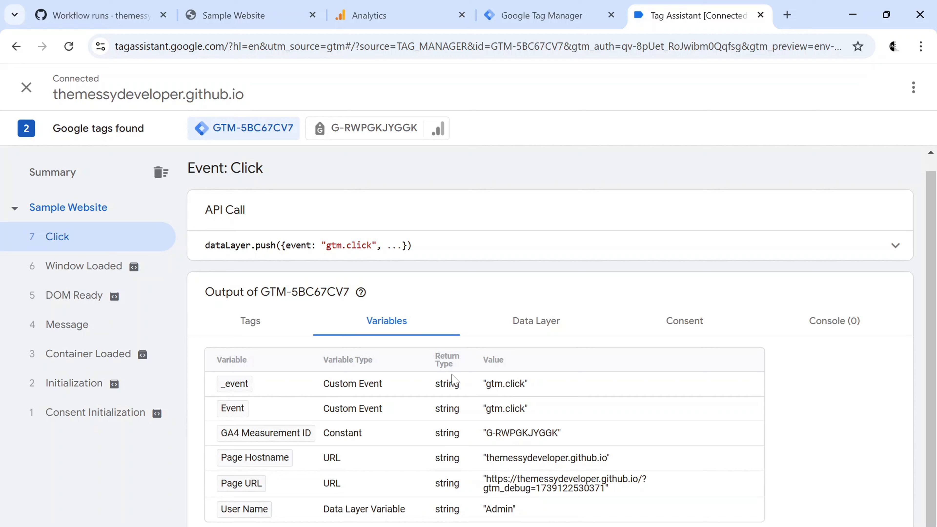
Step: Close the debug website window and the Tag Assistant session
key("alt+Tab")
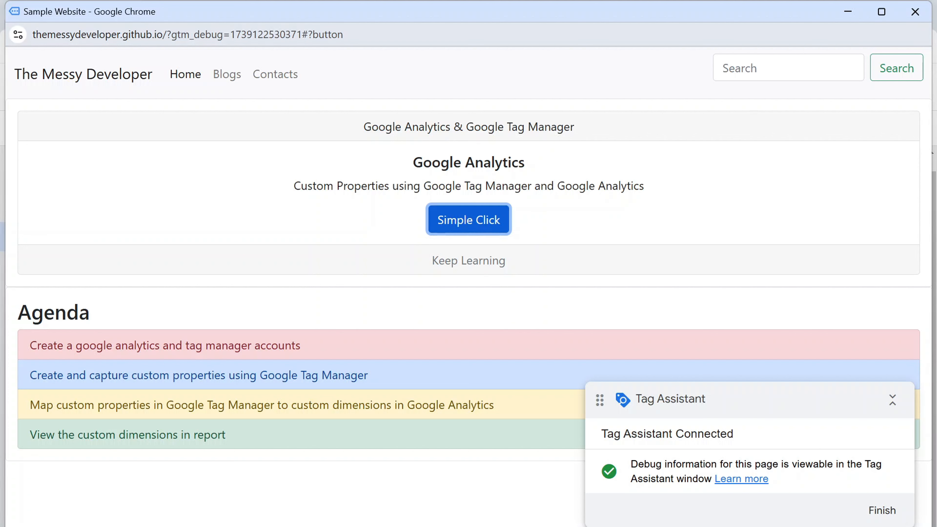
left_click(914, 12)
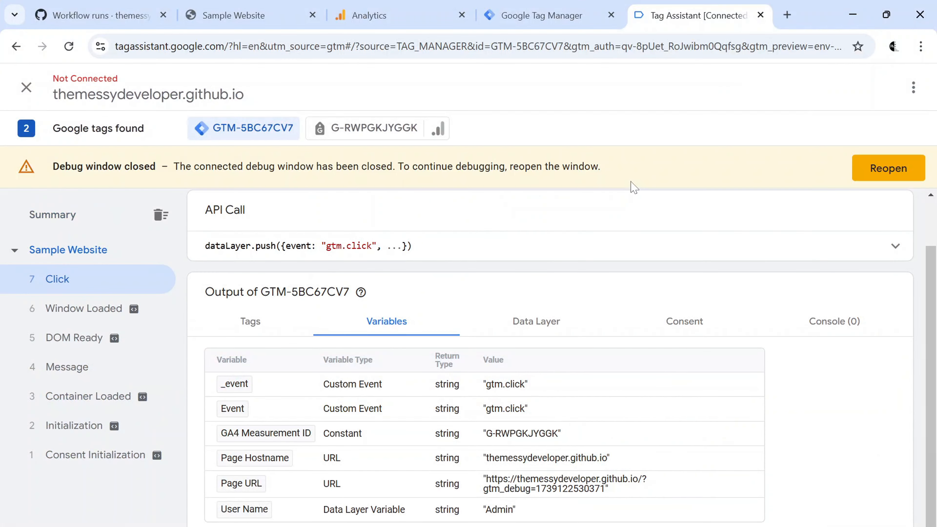
key("ctrl+w")
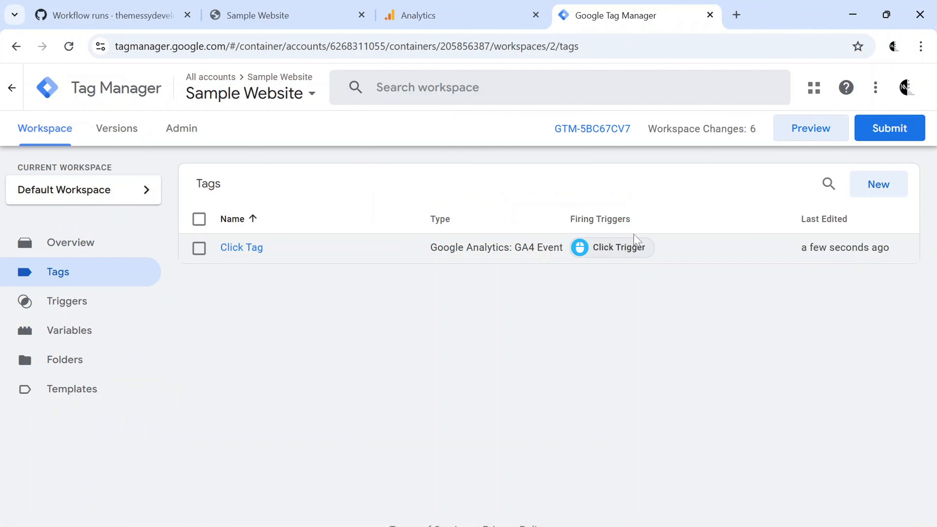
Step: Enable the Click URL and Click Text built-in variables for the workspace
left_click(90, 337)
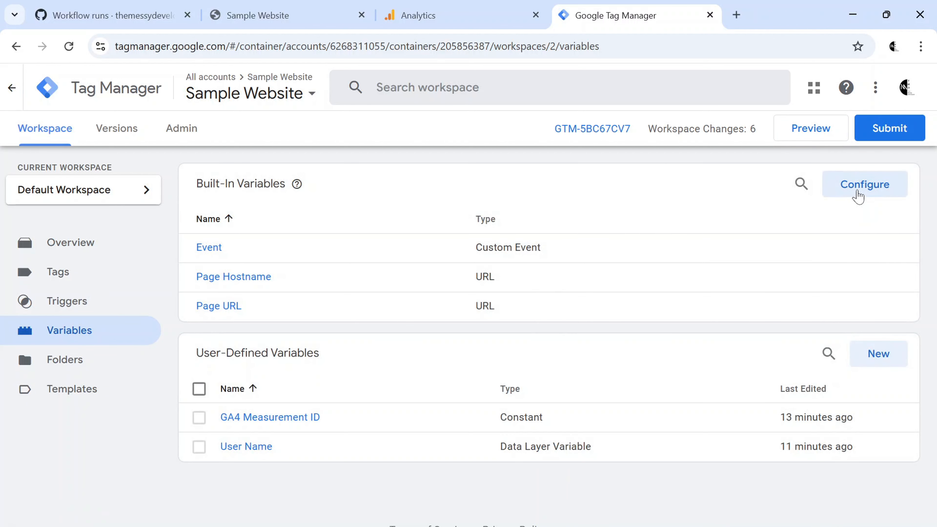
left_click(861, 192)
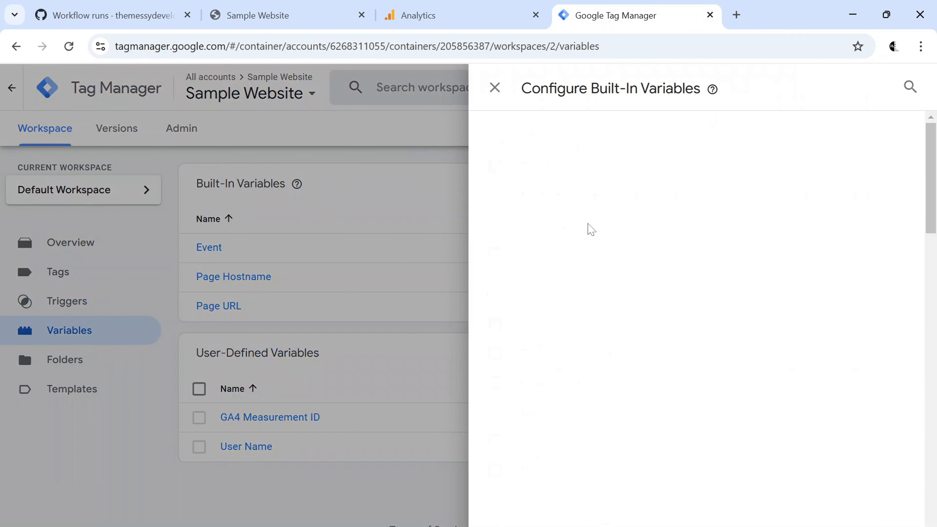
scroll(579, 273, "down", 4)
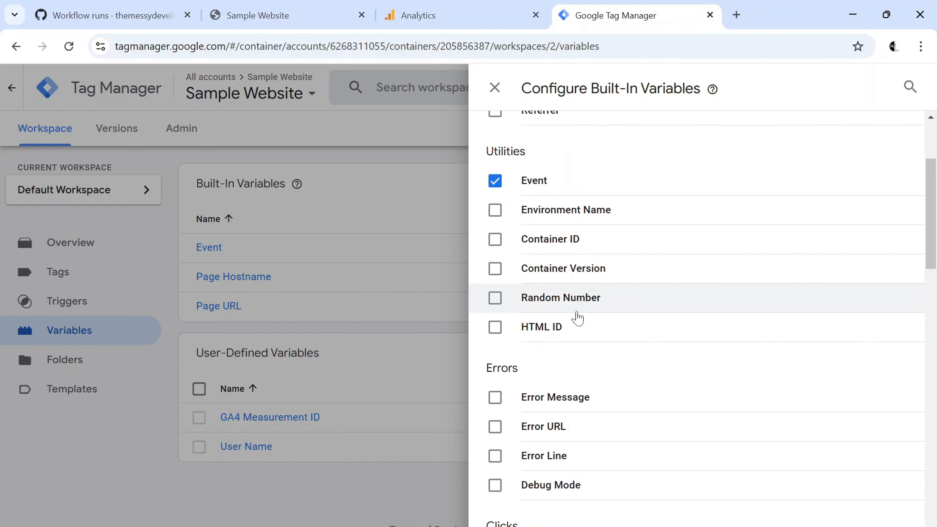
scroll(578, 318, "down", 5)
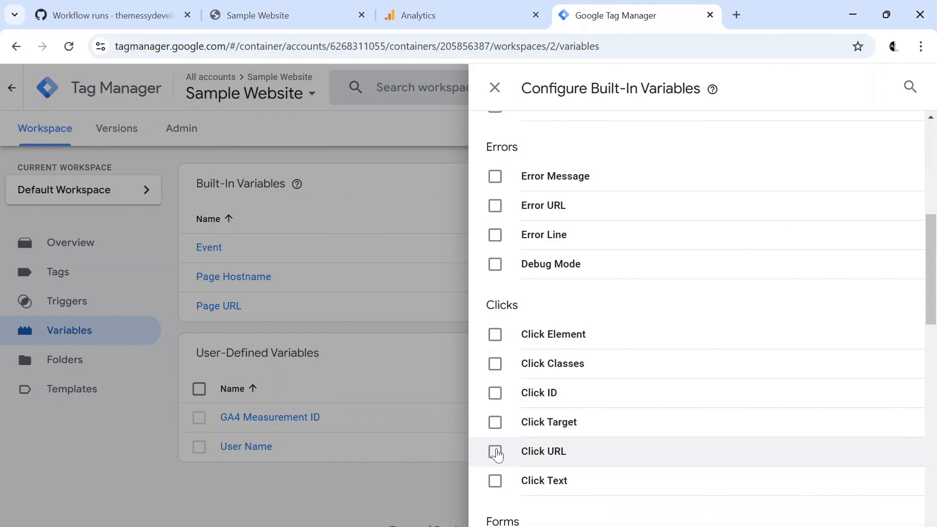
left_click(495, 451)
left_click(495, 482)
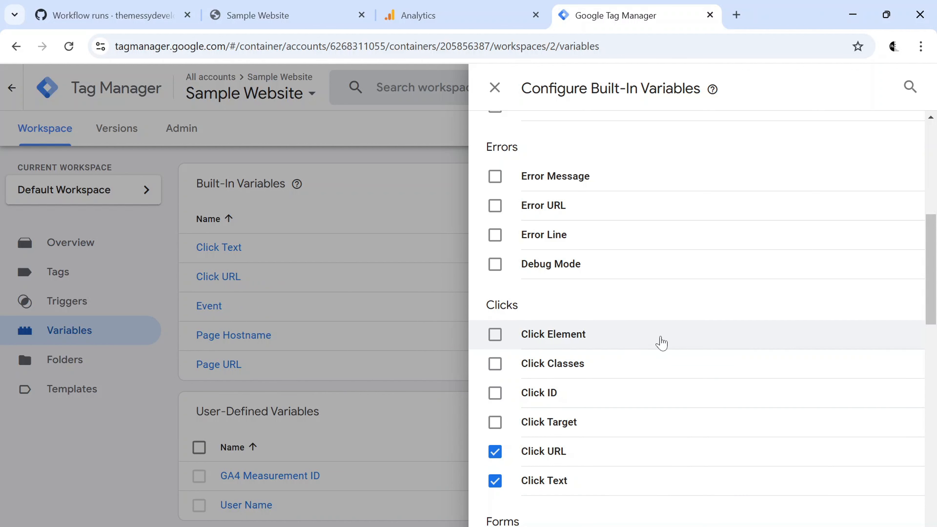
scroll(661, 343, "up", 5)
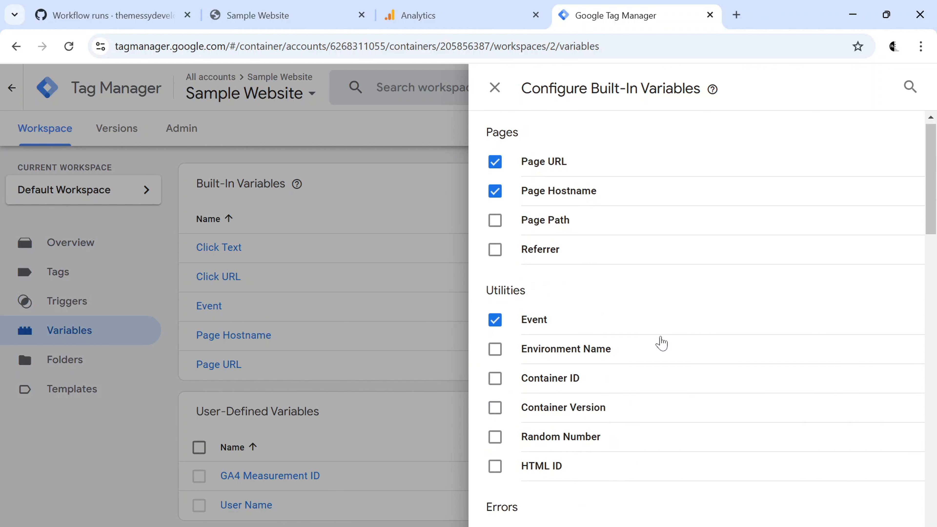
left_click(495, 88)
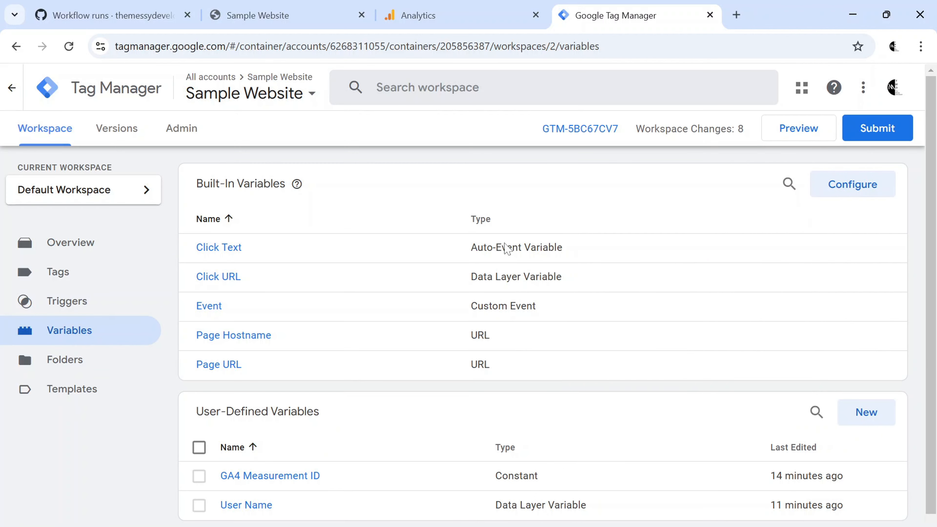
left_click(797, 130)
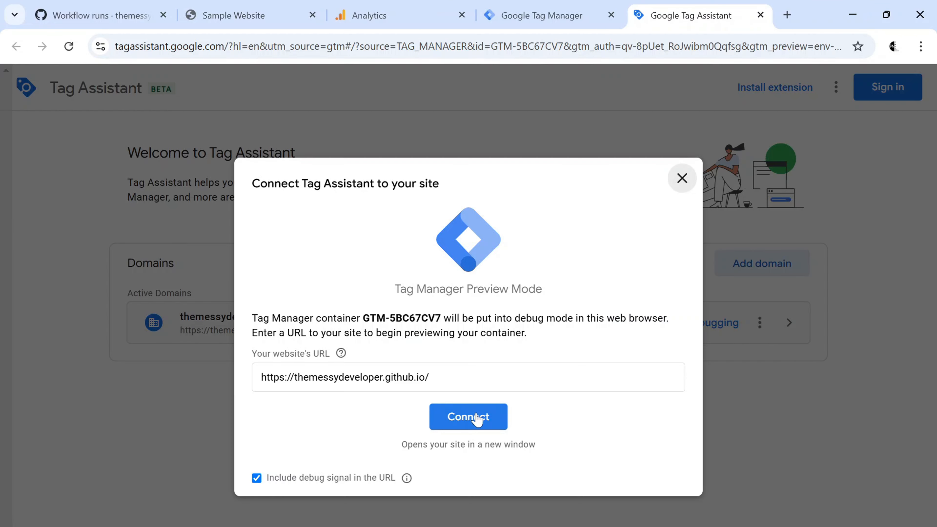
left_click(477, 419)
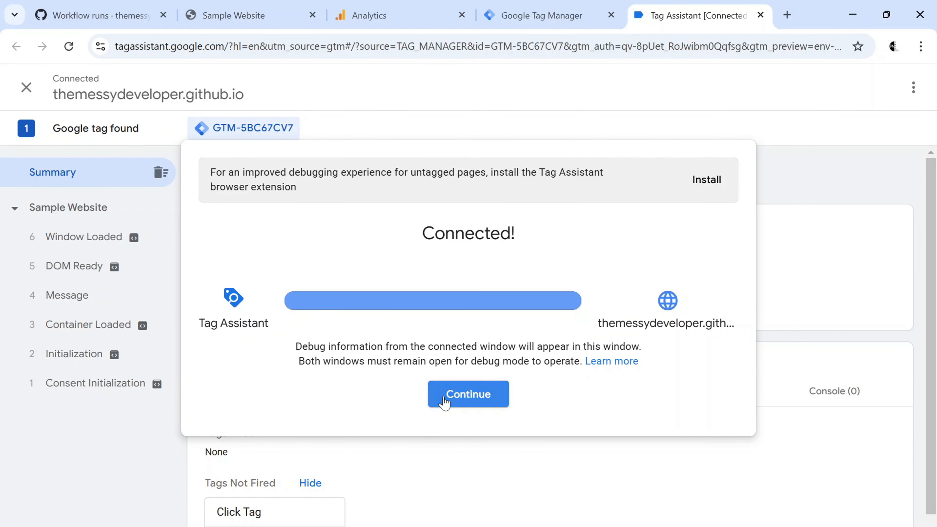
left_click(445, 402)
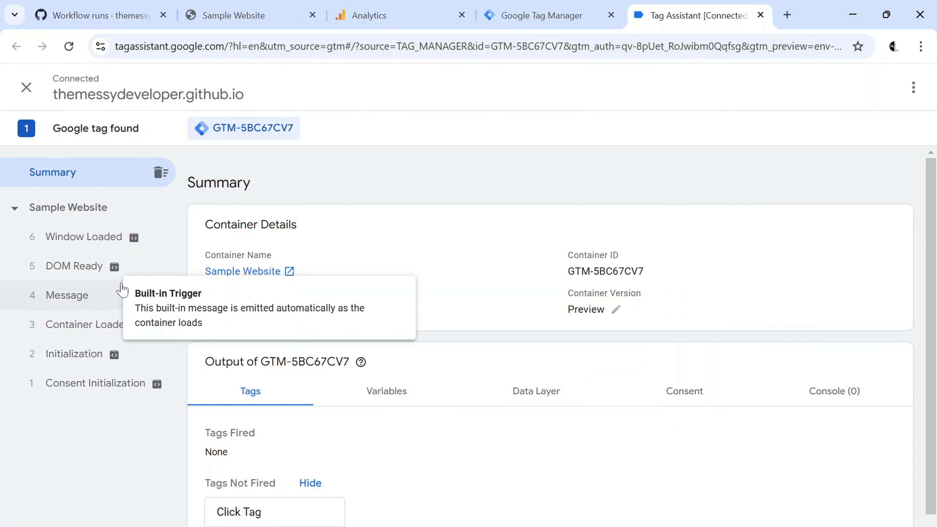
key("alt+Tab")
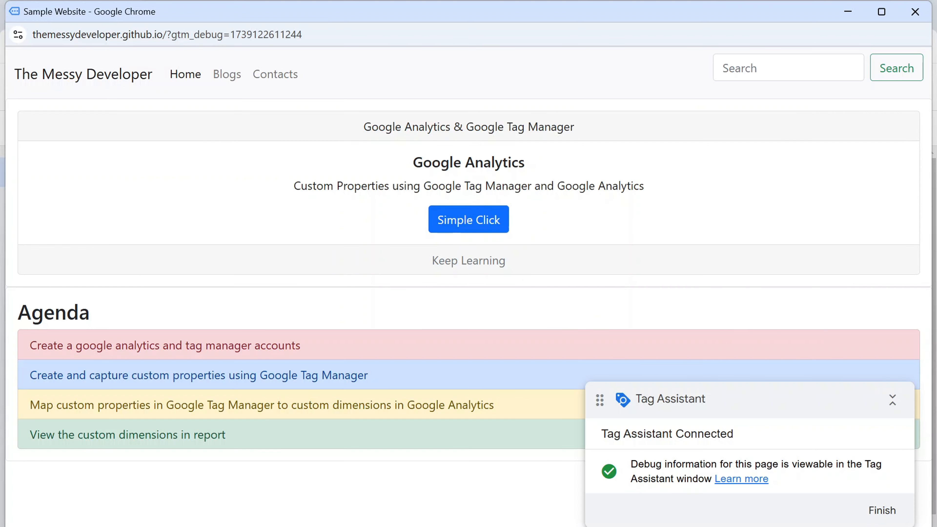
key("alt+Tab")
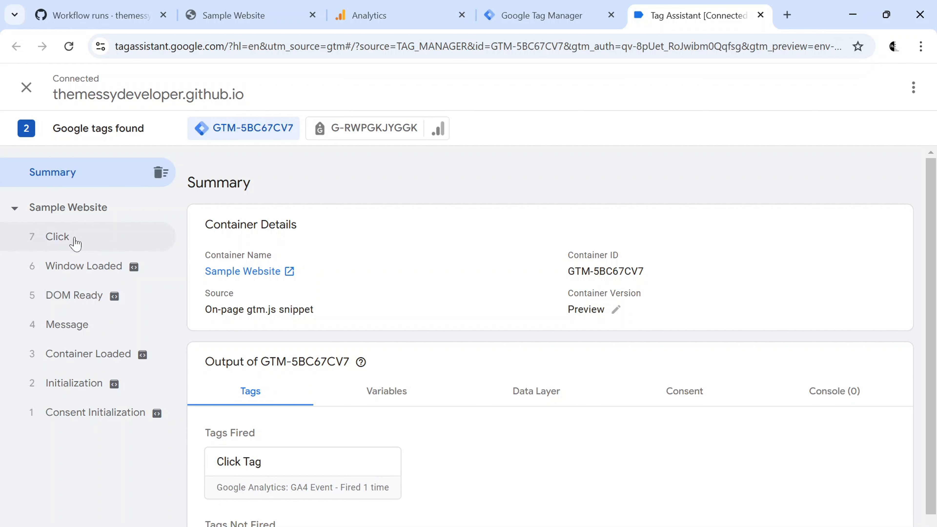
Step: Examine the Click event's variables, focusing on the Click Text value
left_click(76, 243)
left_click(390, 342)
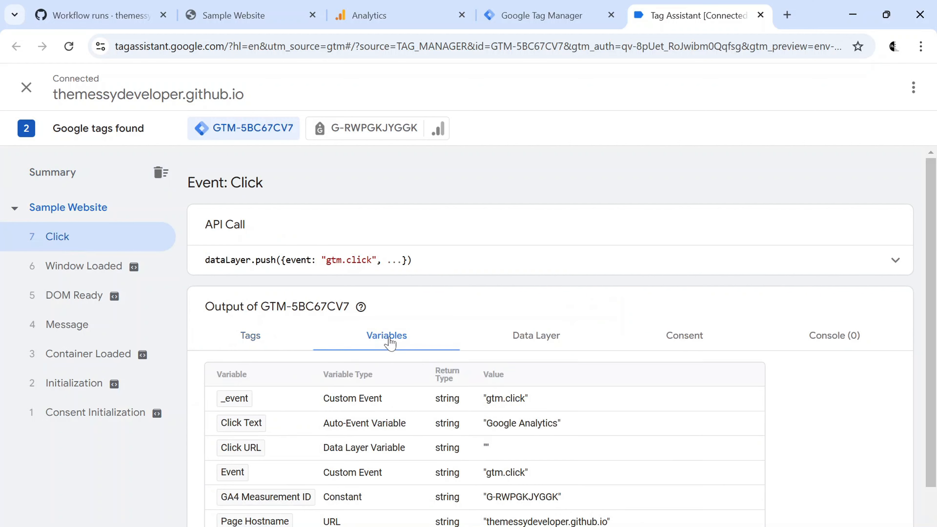
scroll(390, 342, "down", 2)
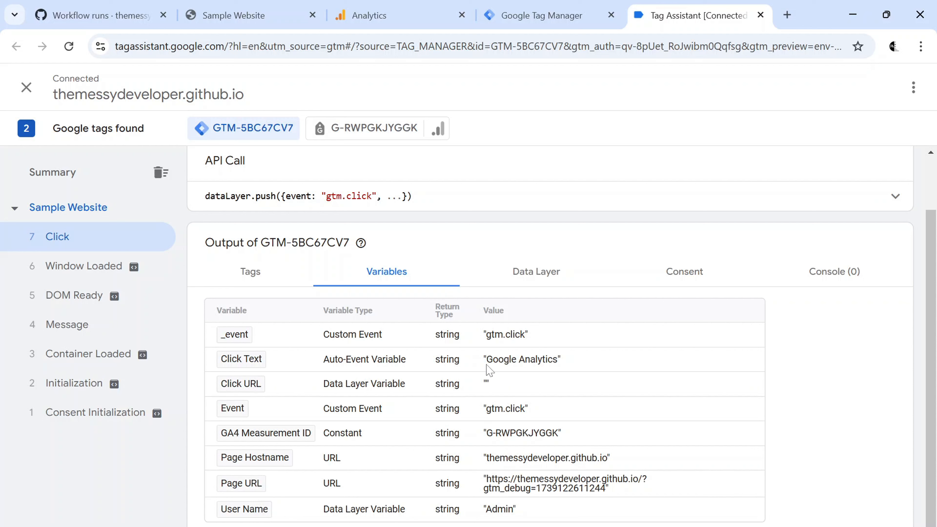
left_click_drag(487, 360, 559, 358)
Step: Activate the Simple Click button in the debug website window and return to Tag Assistant
key("alt+Tab")
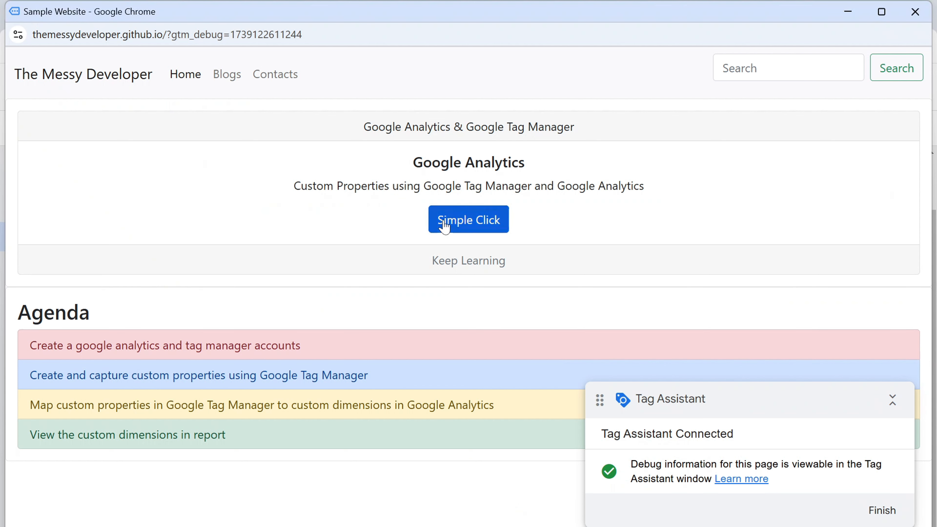
left_click(460, 230)
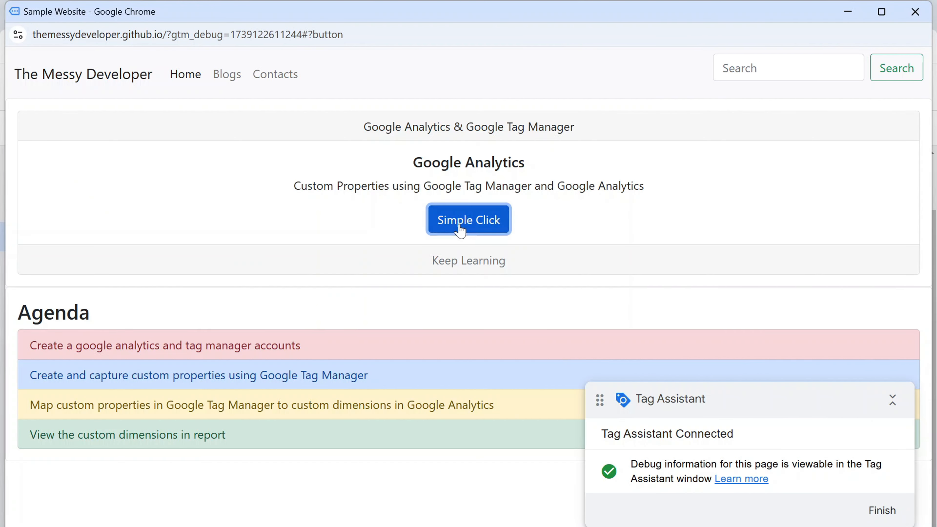
key("alt+Tab")
Step: Compare the variables of the newest History and Click events, focusing on the Click URL value
left_click(60, 250)
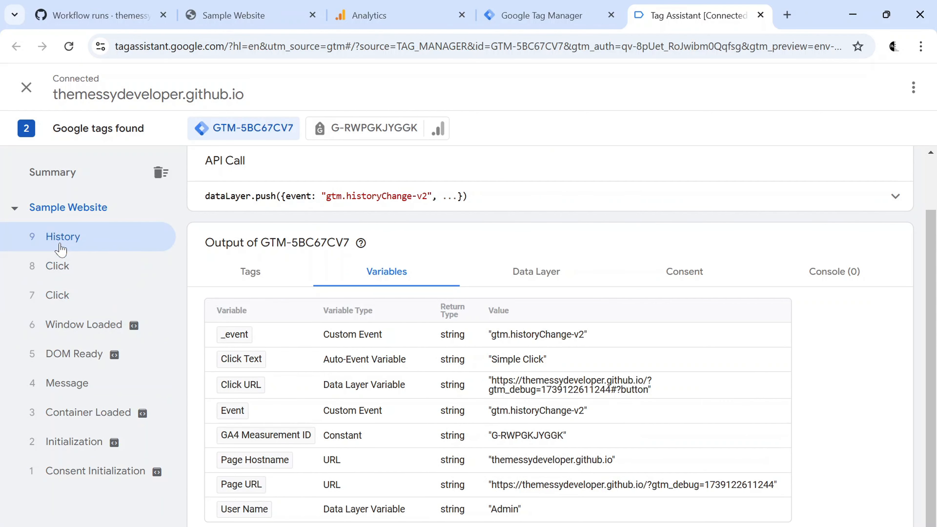
left_click(57, 266)
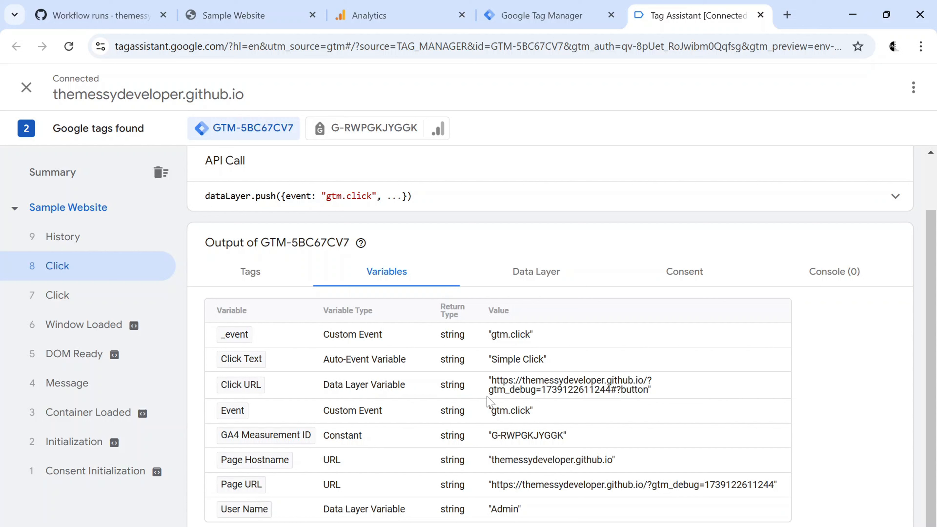
left_click_drag(491, 382, 647, 384)
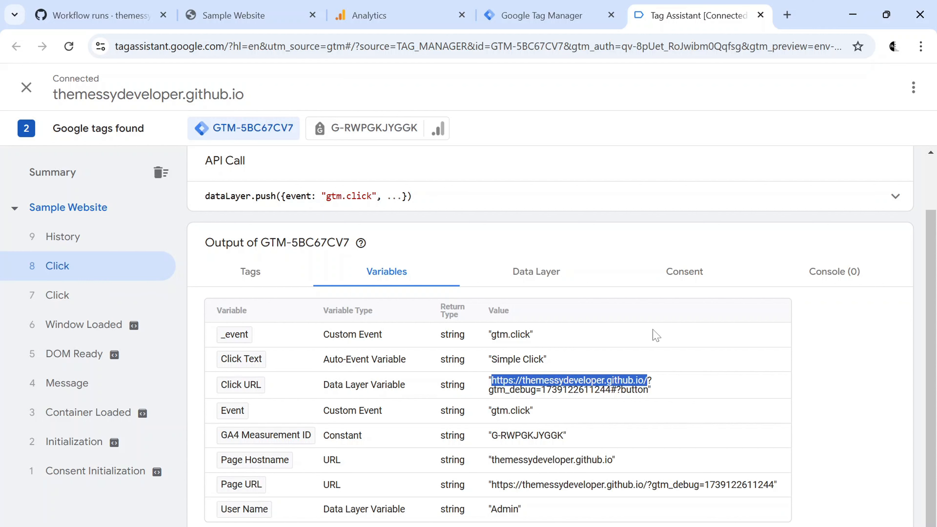
Step: End the preview by closing Tag Assistant and return to the Tag Manager variables page
key("ctrl+w")
key("alt+Tab")
key("alt+Tab")
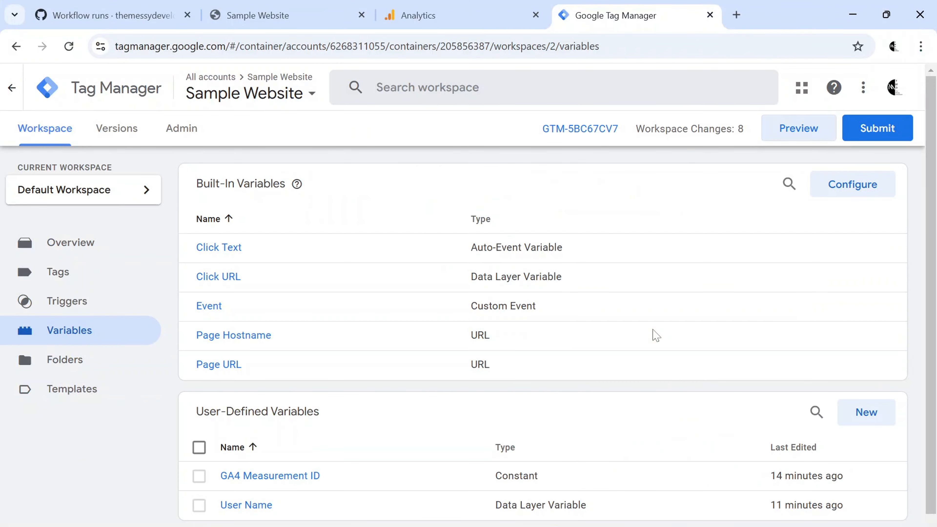
Step: Open the Click Tag's configuration for editing and expand its Event Parameters and User Properties sections
left_click(102, 274)
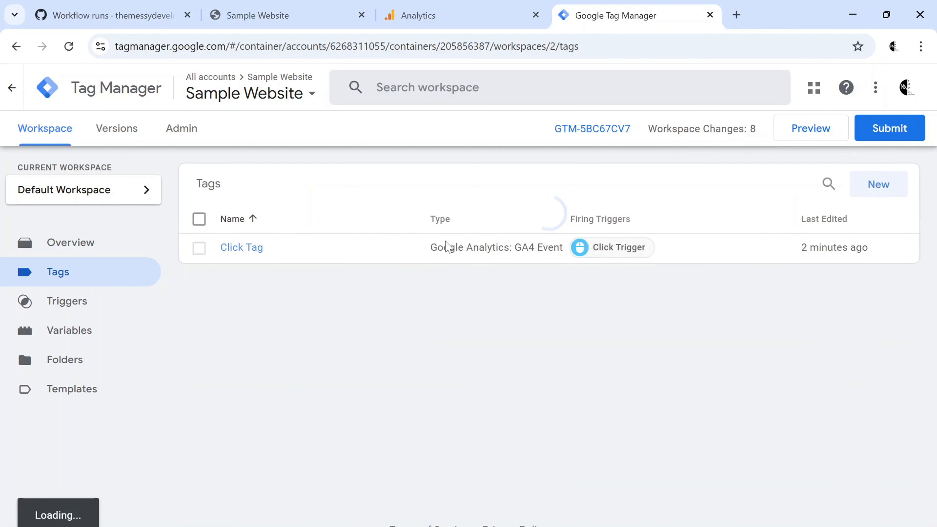
left_click(242, 247)
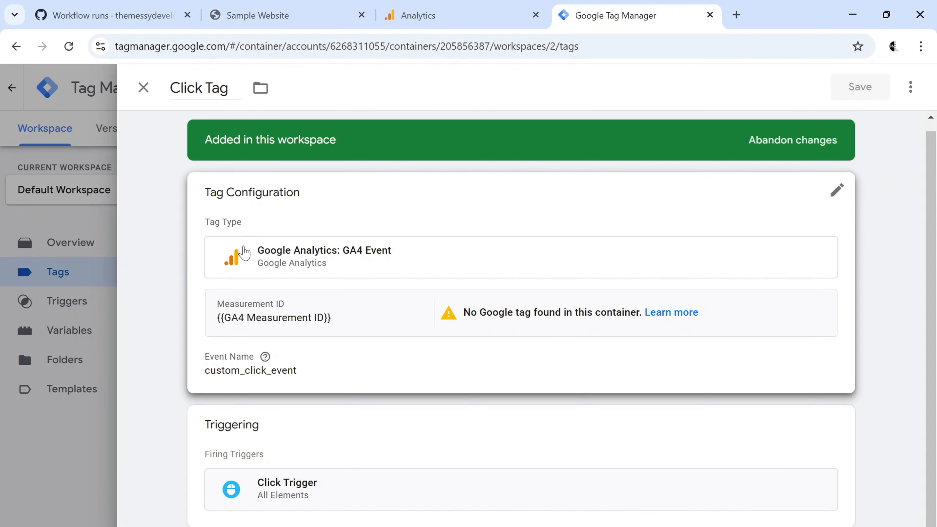
left_click(836, 190)
scroll(366, 387, "down", 4)
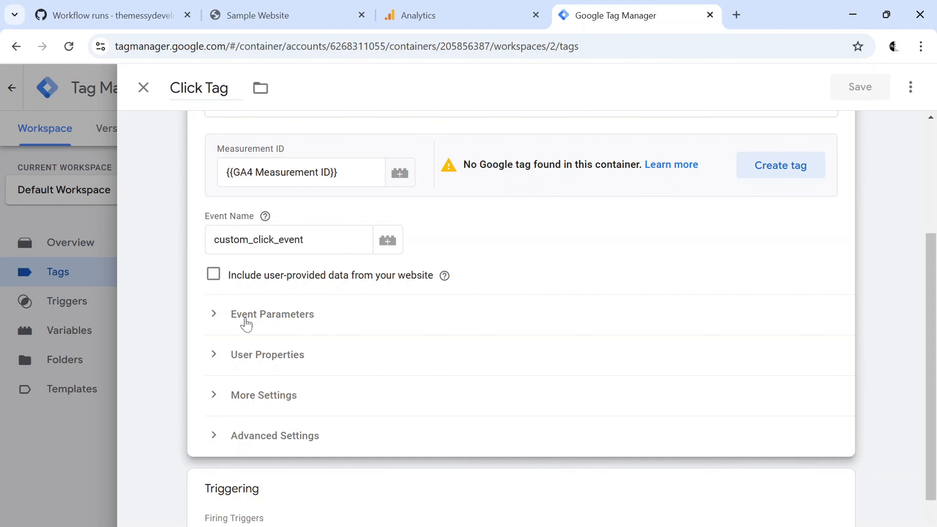
left_click_drag(244, 320, 326, 314)
scroll(268, 427, "down", 1)
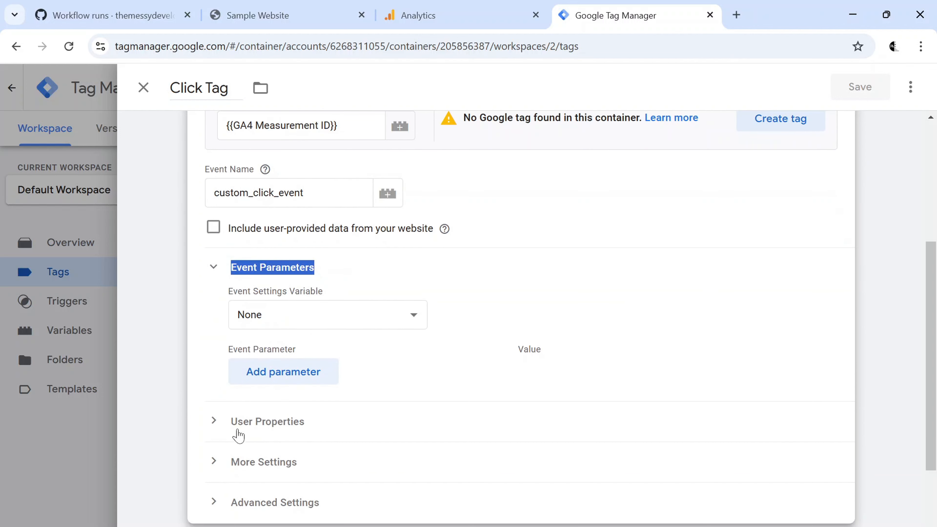
left_click_drag(235, 428, 376, 431)
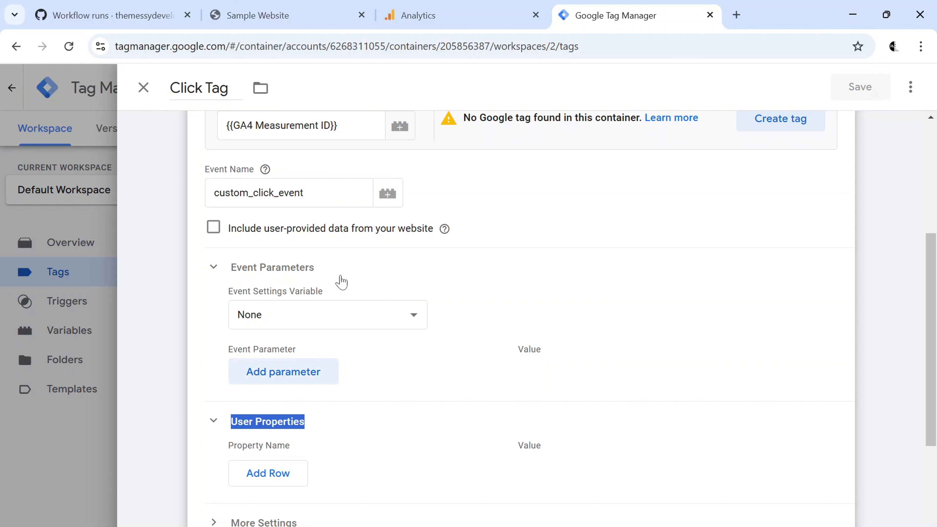
scroll(341, 282, "down", 4)
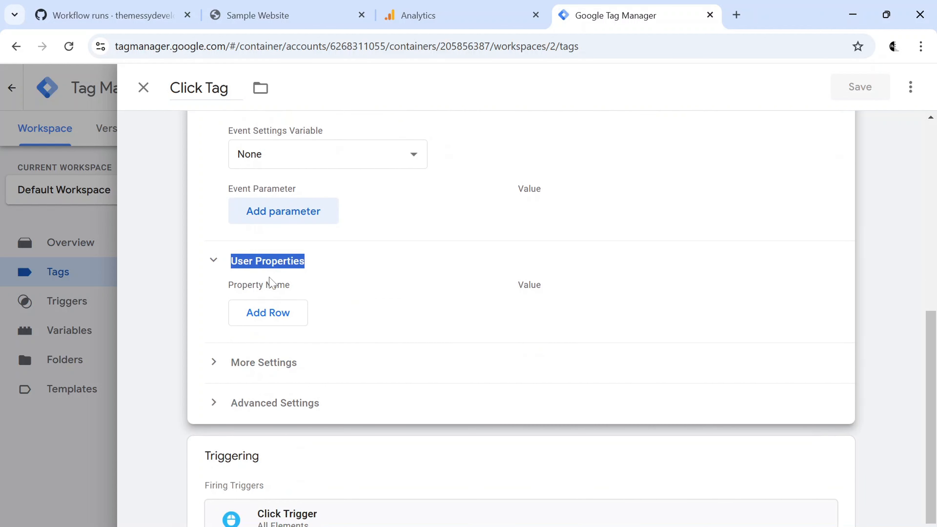
scroll(315, 279, "up", 2)
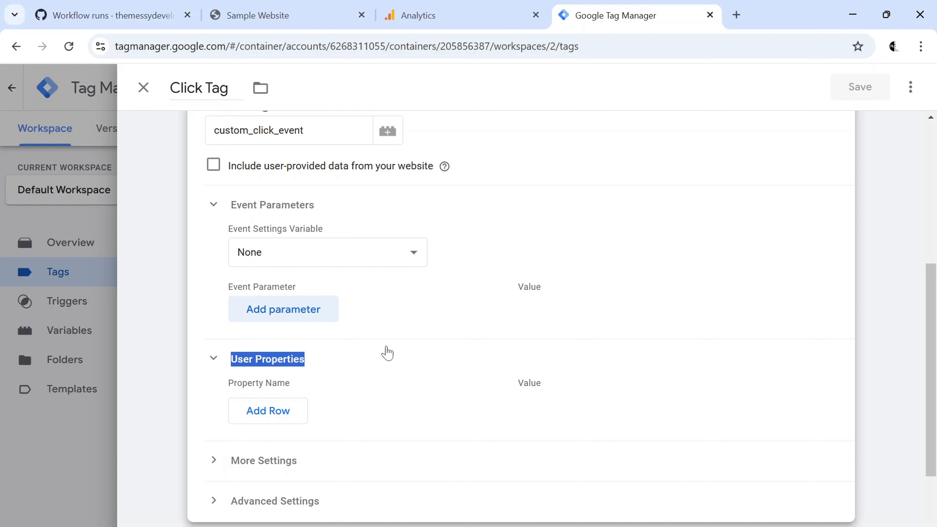
Step: Add an event parameter named ep_user_name with the User Name variable as its value
left_click(290, 313)
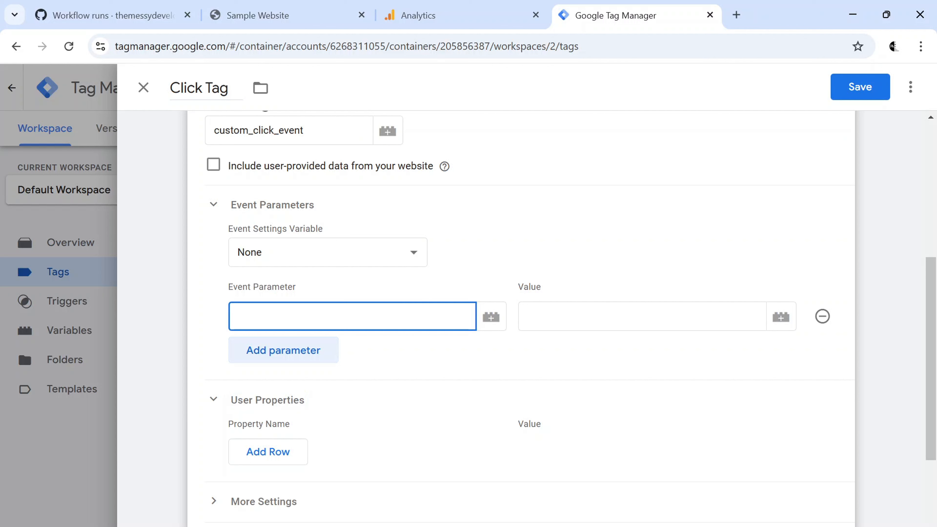
type("ep_user_name")
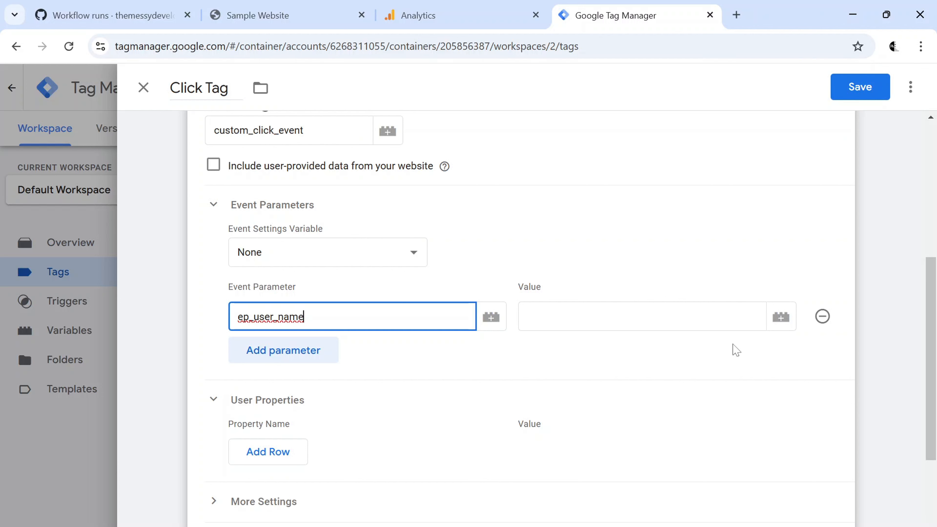
left_click(781, 317)
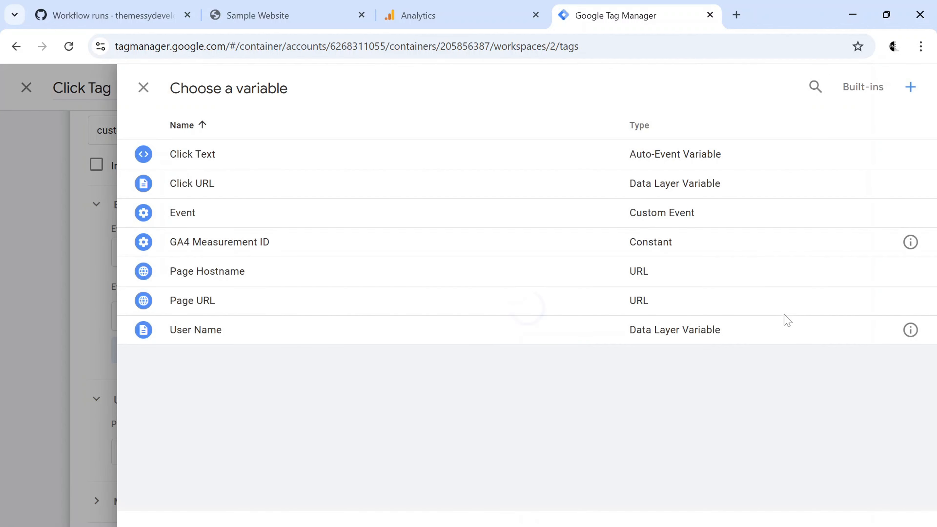
left_click(219, 329)
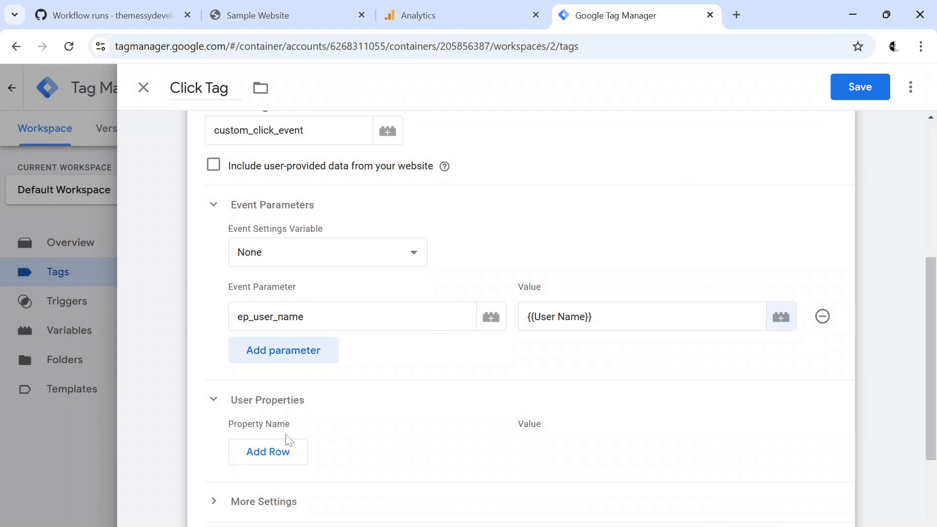
Step: Add a user property named up_user_name with the User Name variable as its value
left_click(260, 451)
scroll(401, 408, "down", 2)
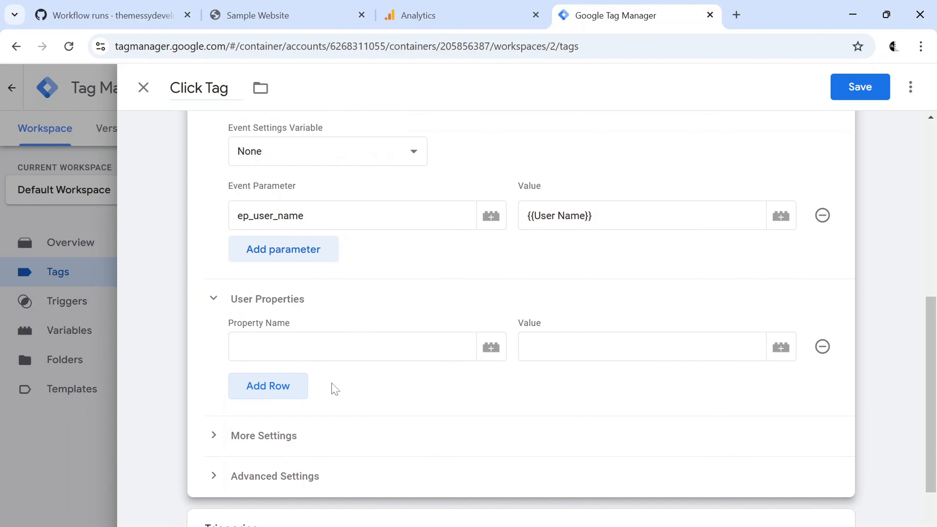
left_click(289, 347)
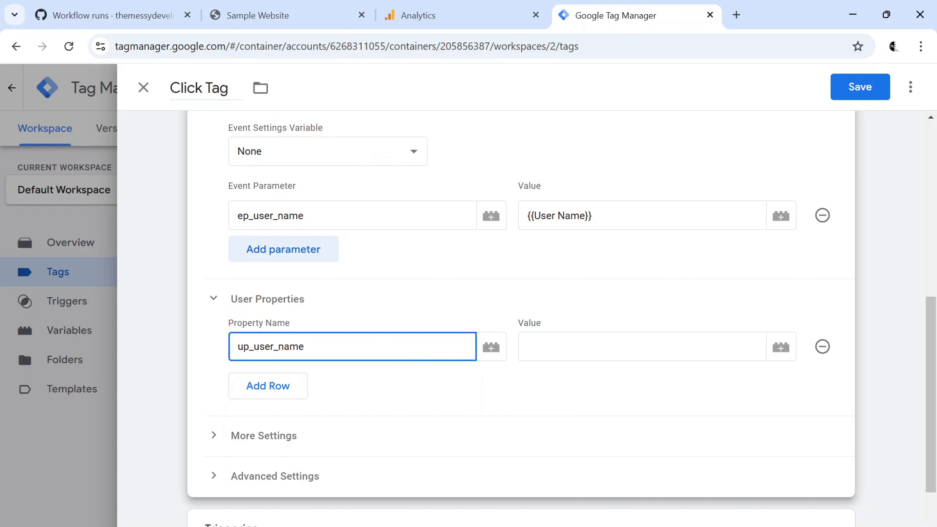
left_click_drag(249, 216, 214, 217)
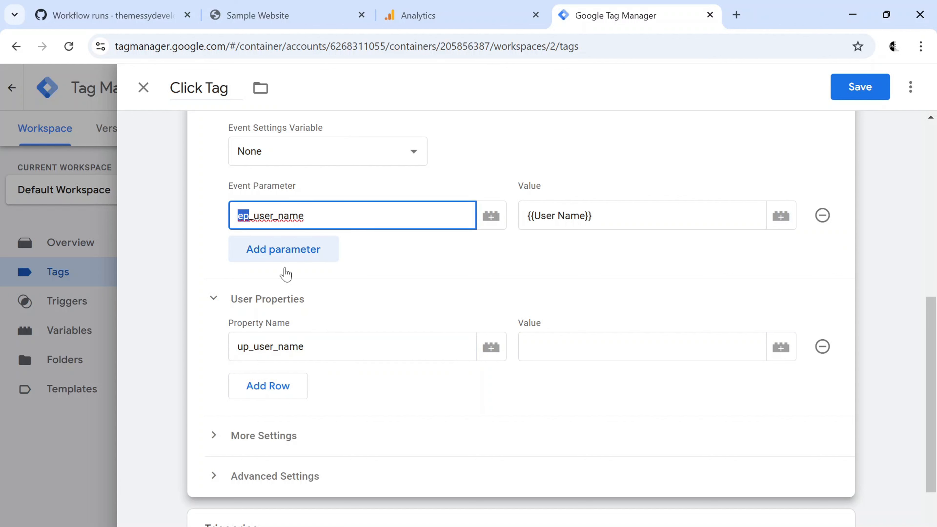
left_click_drag(249, 346, 237, 347)
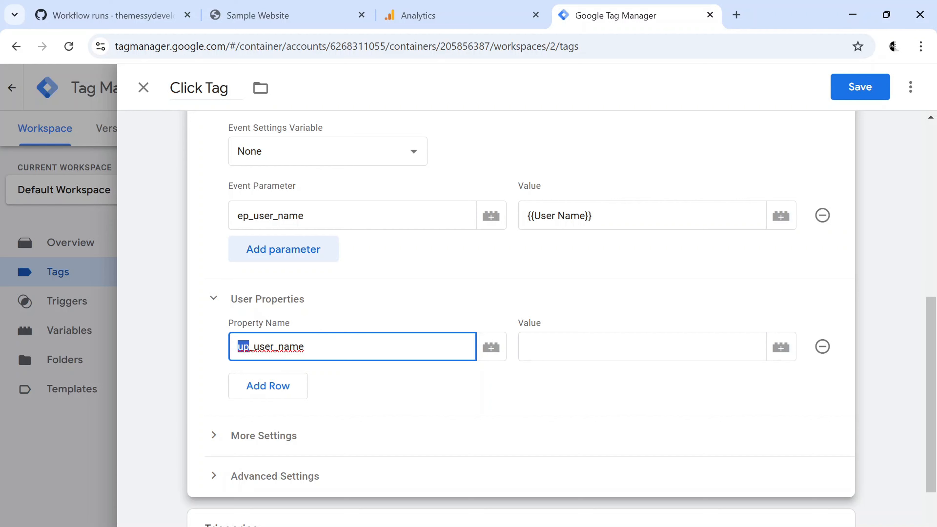
left_click(605, 347)
left_click(786, 349)
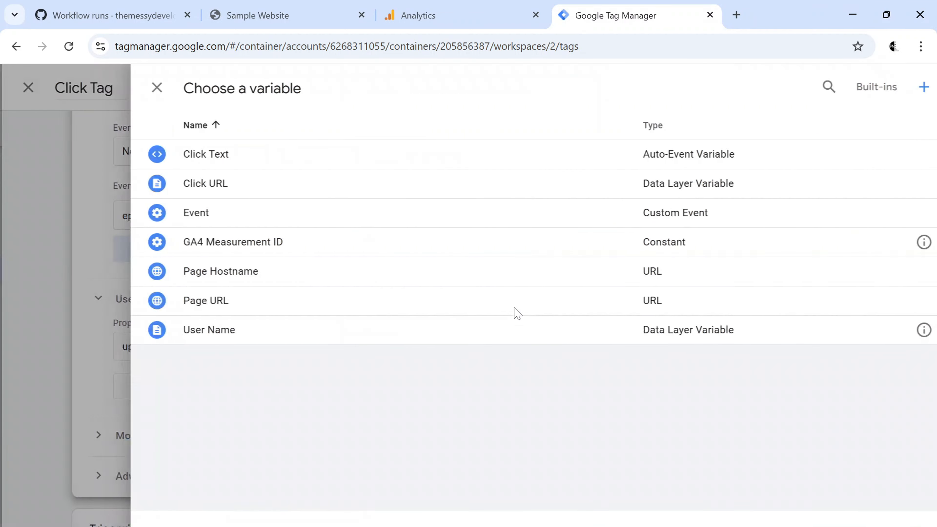
left_click(236, 329)
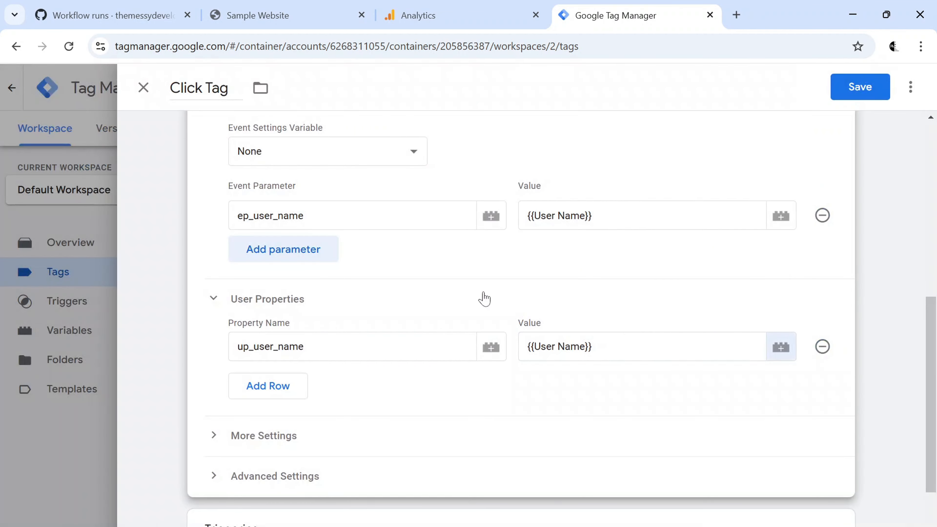
Step: Save the Click Tag and reopen it briefly to check its Google tag status
scroll(485, 299, "up", 8)
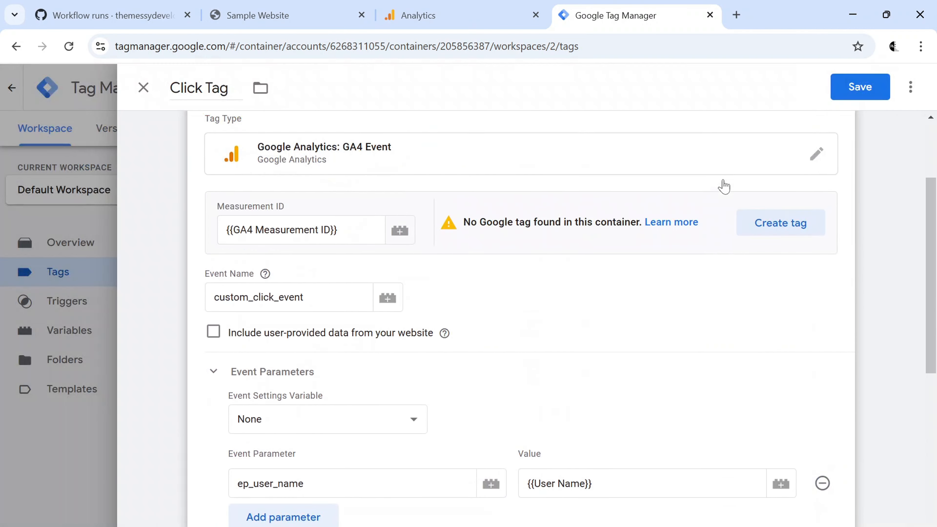
left_click(855, 92)
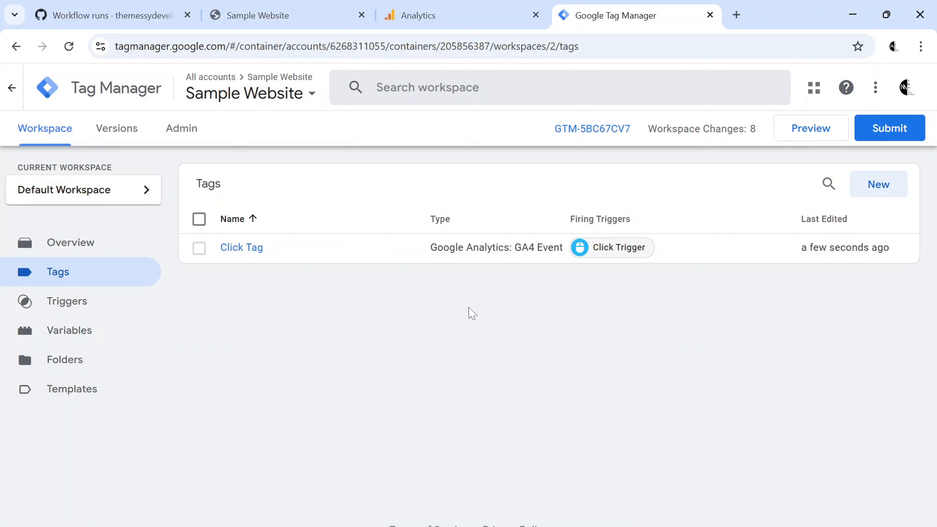
left_click(245, 253)
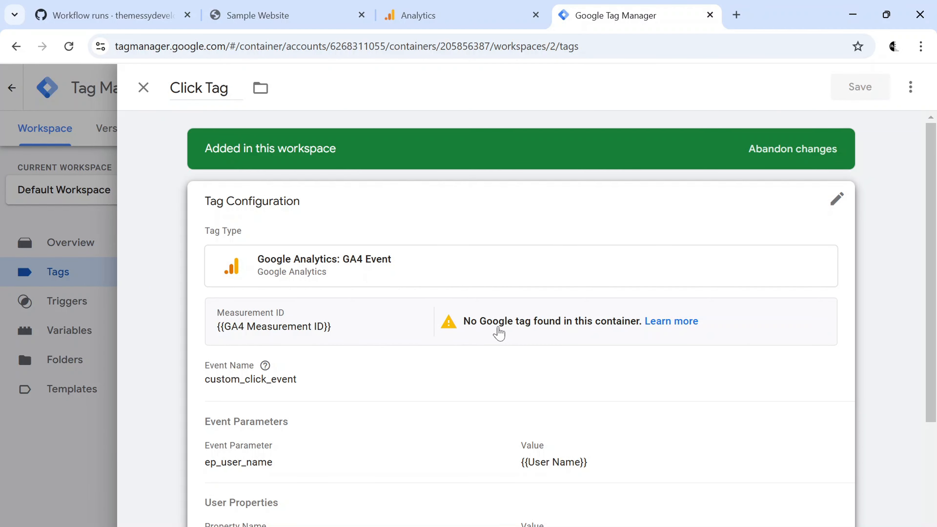
left_click(143, 88)
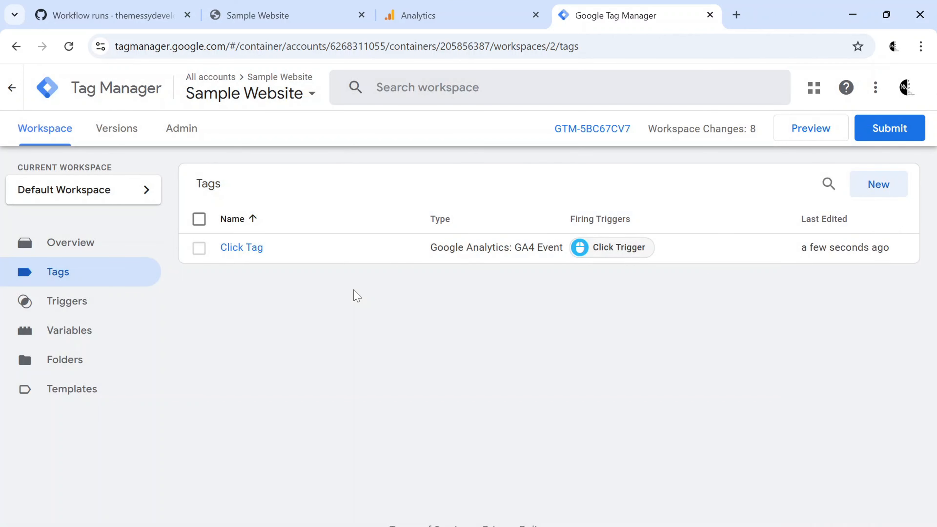
Step: Create a new tag named GA4 Config and assign it the Initialization - All Pages trigger
left_click(885, 186)
type("G")
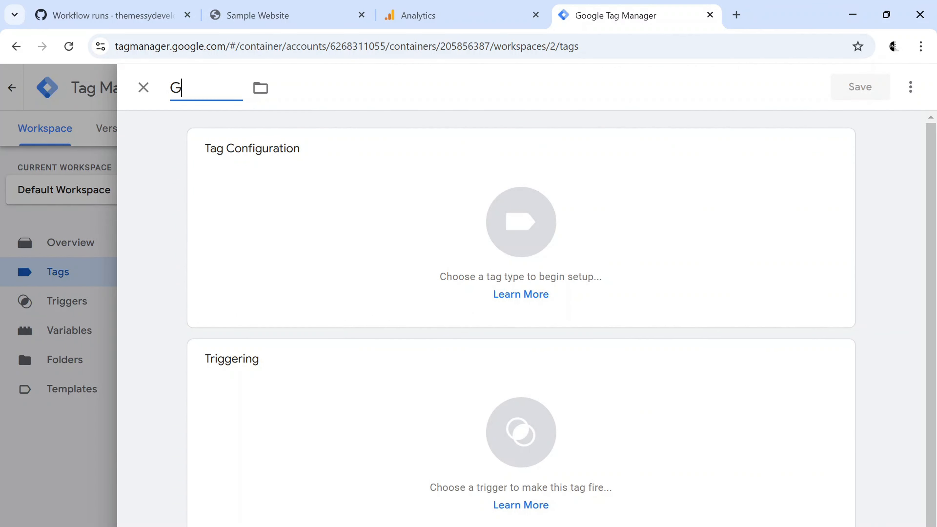
type("A4 Config")
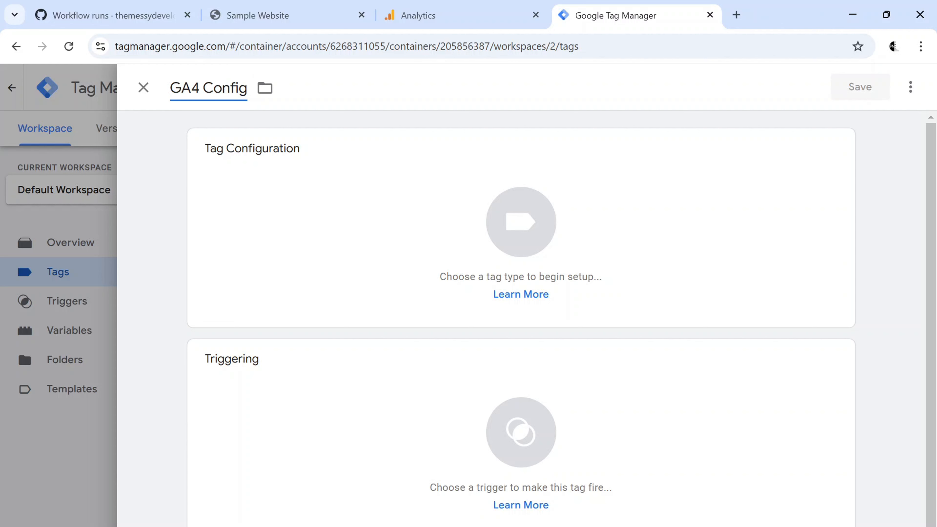
scroll(753, 366, "down", 1)
left_click(833, 354)
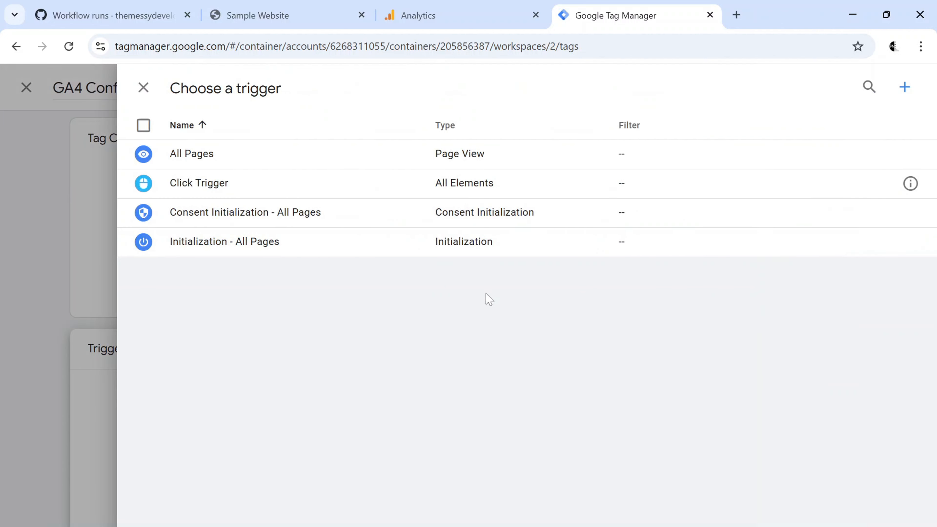
left_click(209, 253)
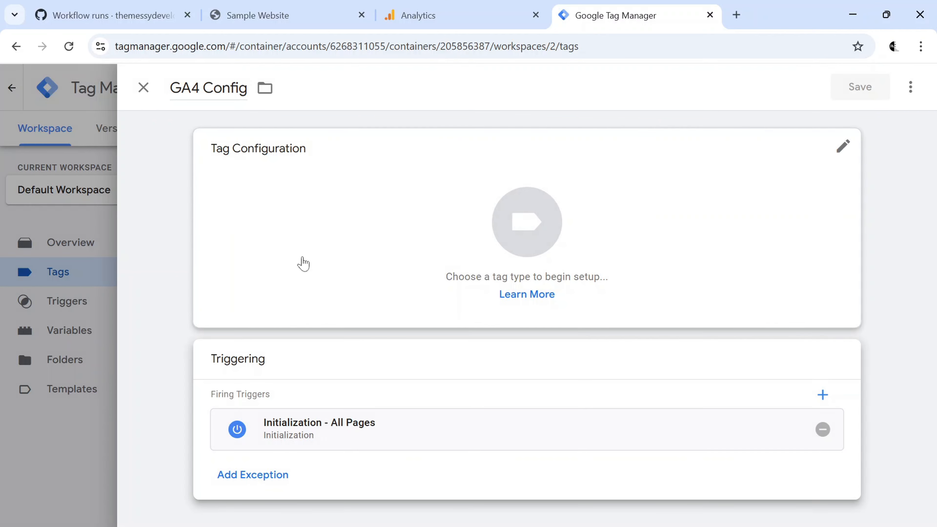
Step: Set the GA4 Config tag's type to Google Tag and use the GA4 Measurement ID variable as its Tag ID
left_click(843, 147)
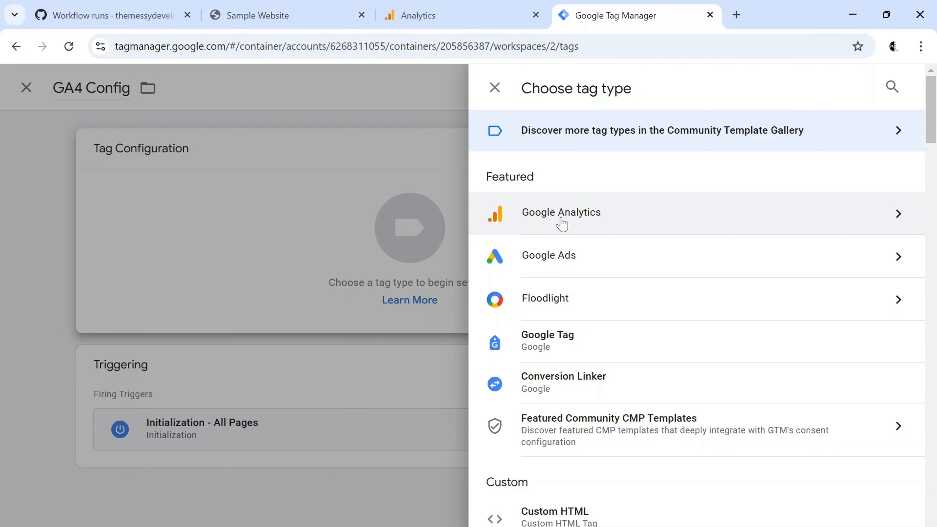
left_click(561, 221)
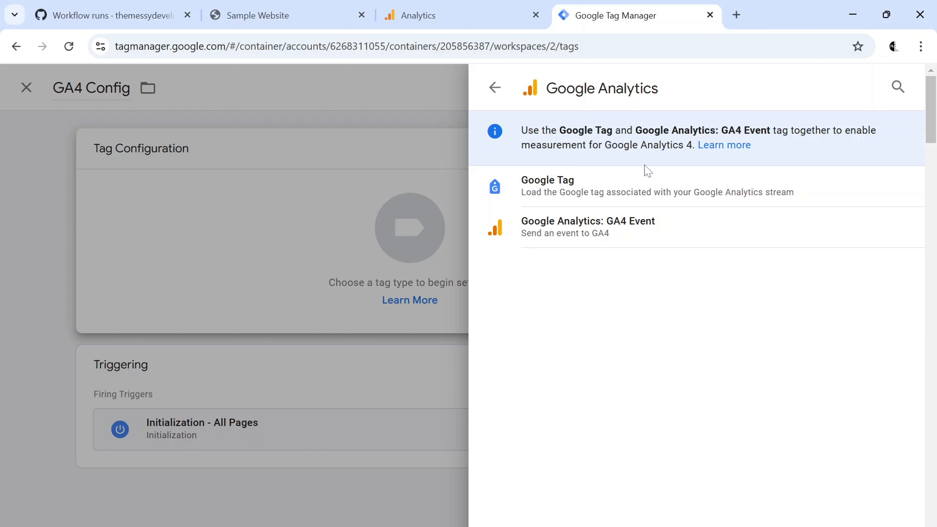
left_click(589, 190)
left_click(289, 295)
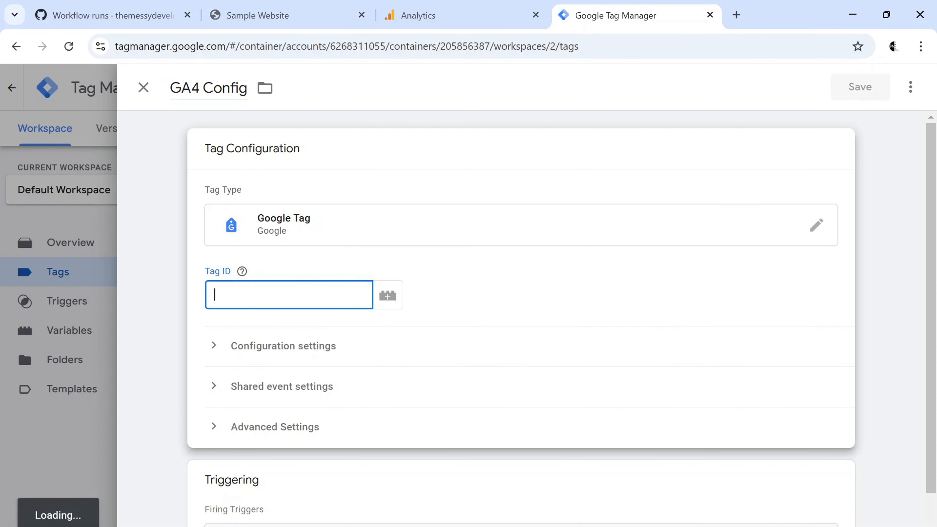
left_click(385, 296)
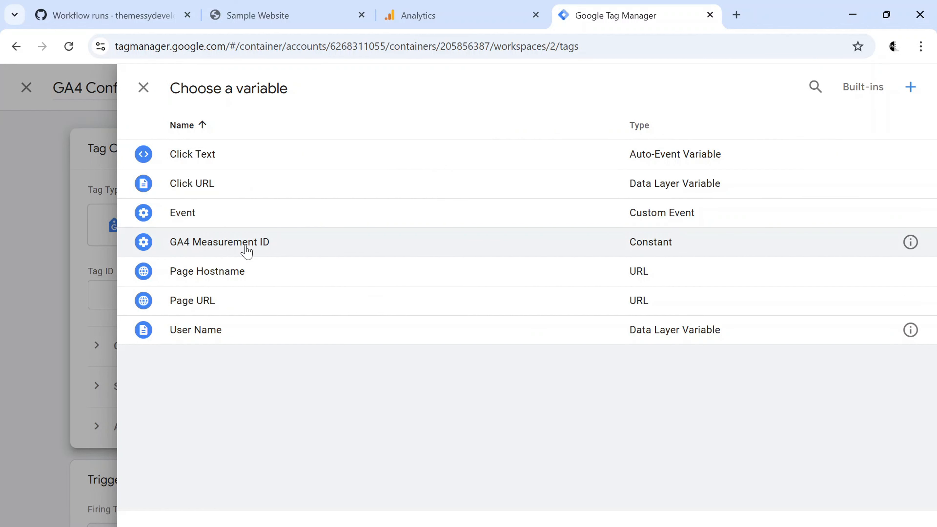
left_click(246, 248)
scroll(420, 339, "down", 1)
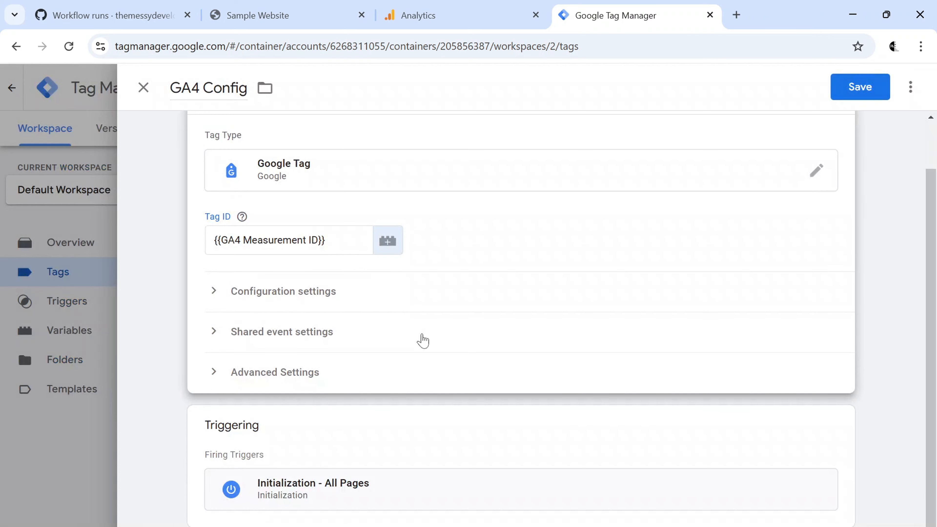
Step: Save the GA4 Config tag and recheck the Google tag status in the Click Tag
scroll(422, 340, "up", 1)
left_click(859, 92)
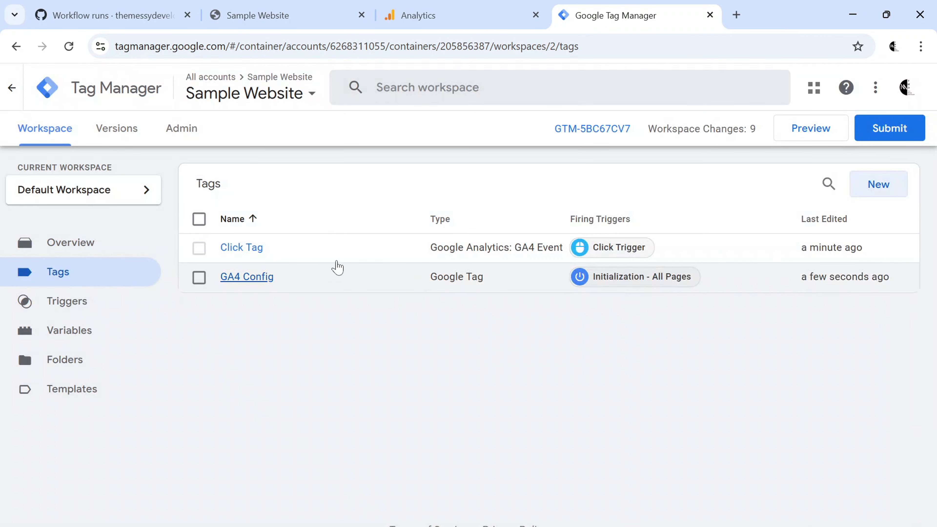
left_click(237, 254)
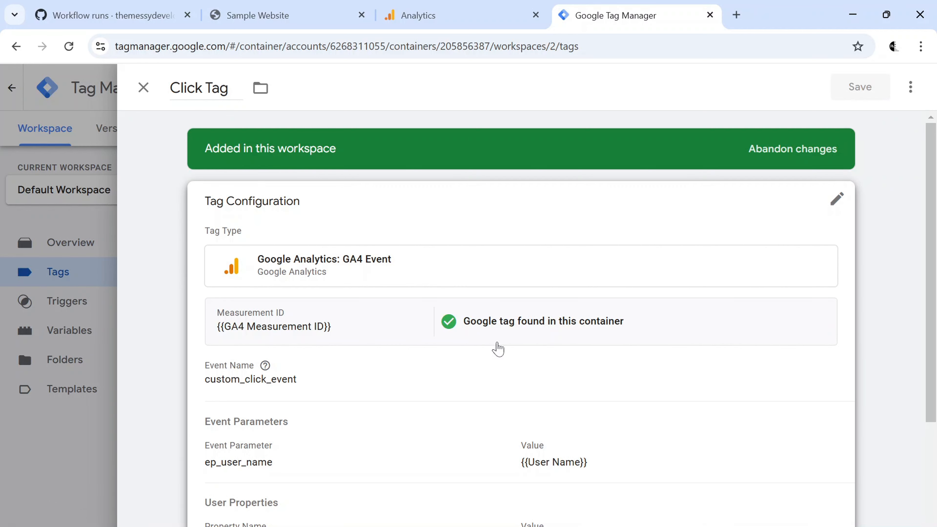
left_click(143, 87)
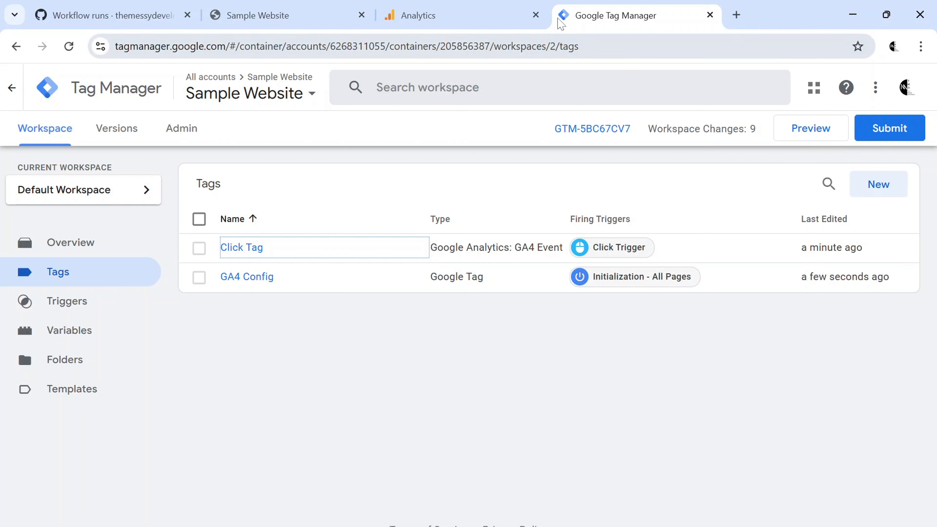
Step: Switch to Google Analytics, close the web stream details and continue with the property setup
left_click(487, 16)
left_click(216, 88)
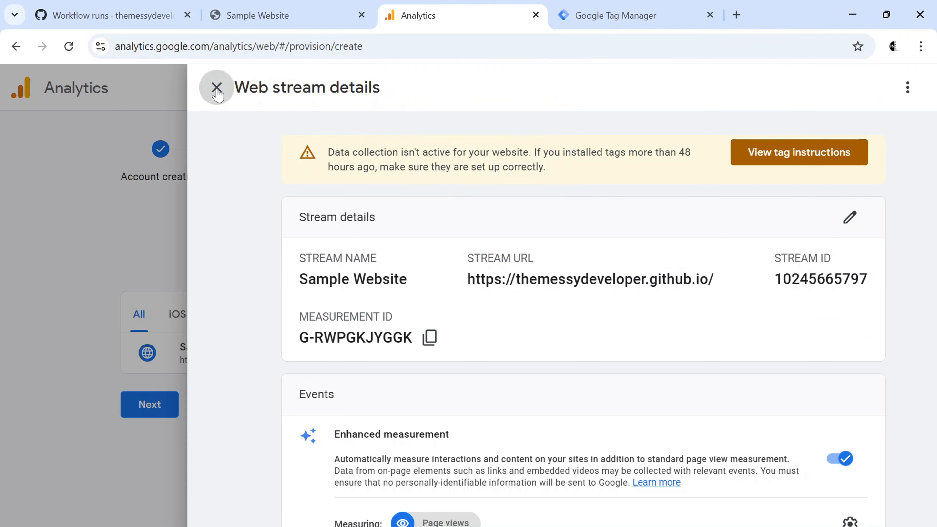
left_click(153, 408)
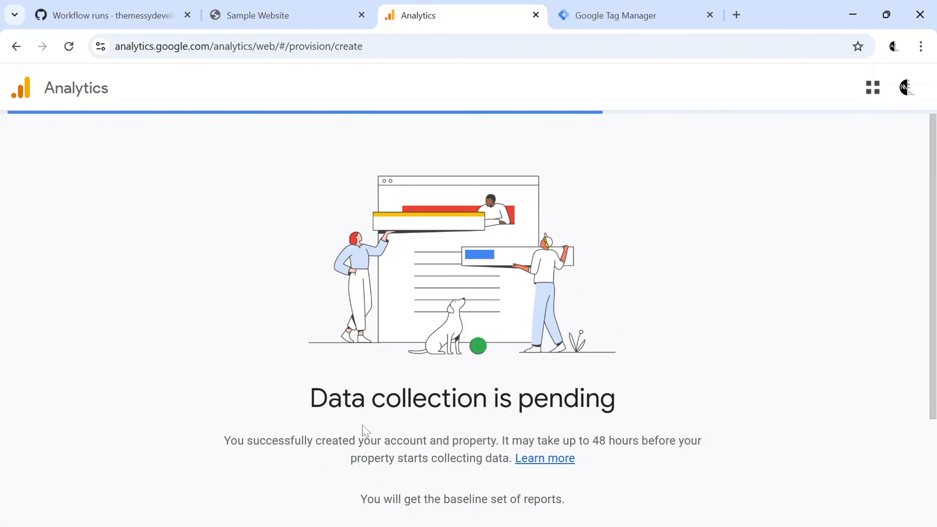
Step: Finish the Google Analytics property setup and open DebugView in the property's admin settings
scroll(369, 436, "down", 3)
left_click(441, 501)
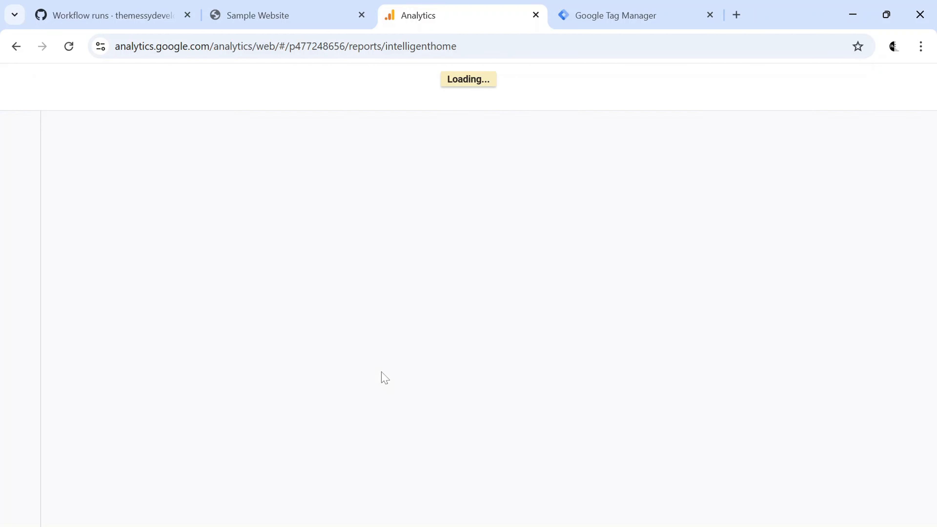
scroll(384, 378, "down", 1)
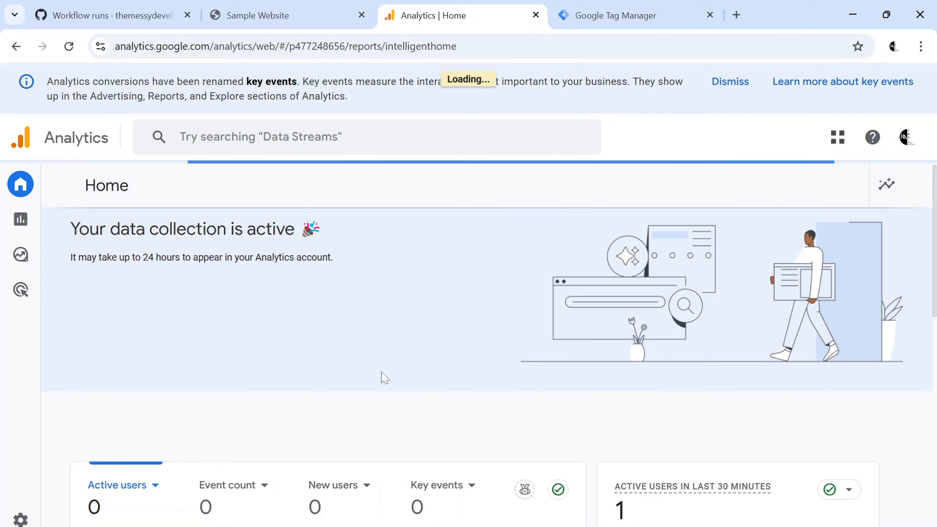
left_click(25, 519)
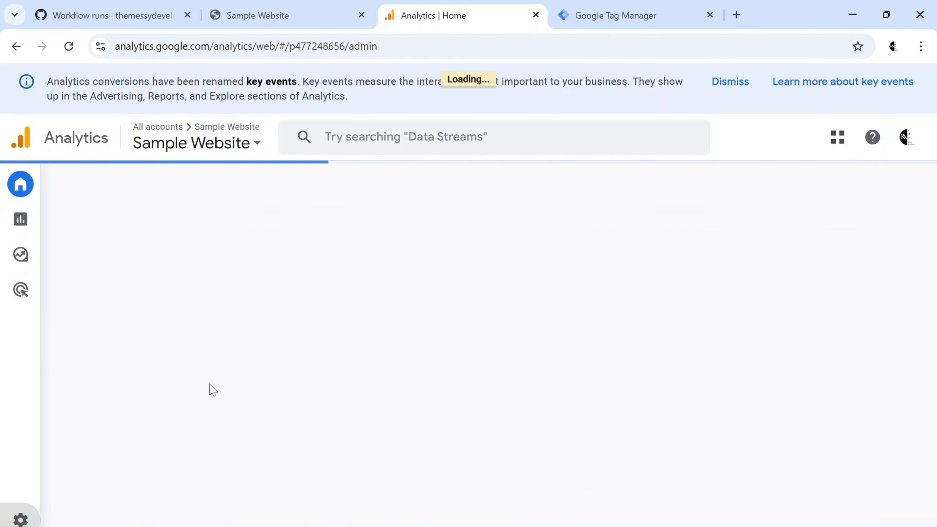
scroll(388, 394, "down", 8)
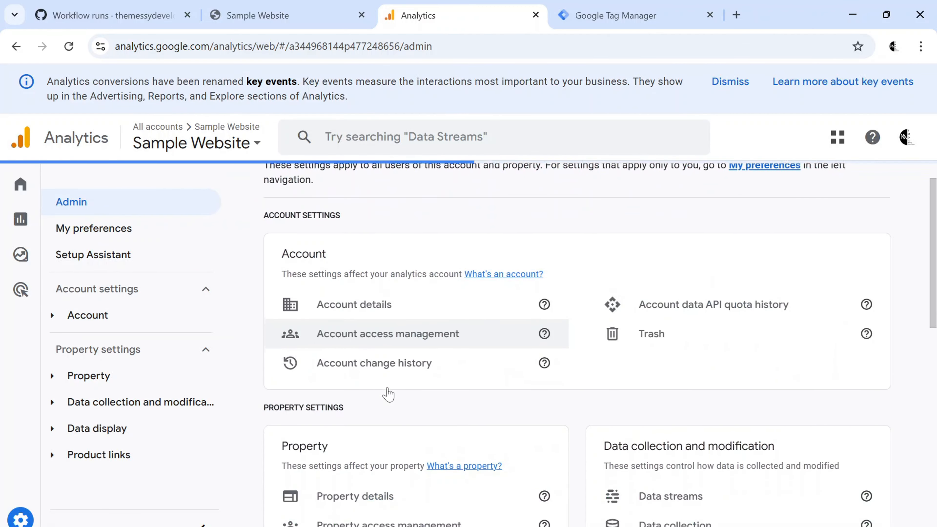
scroll(389, 394, "down", 7)
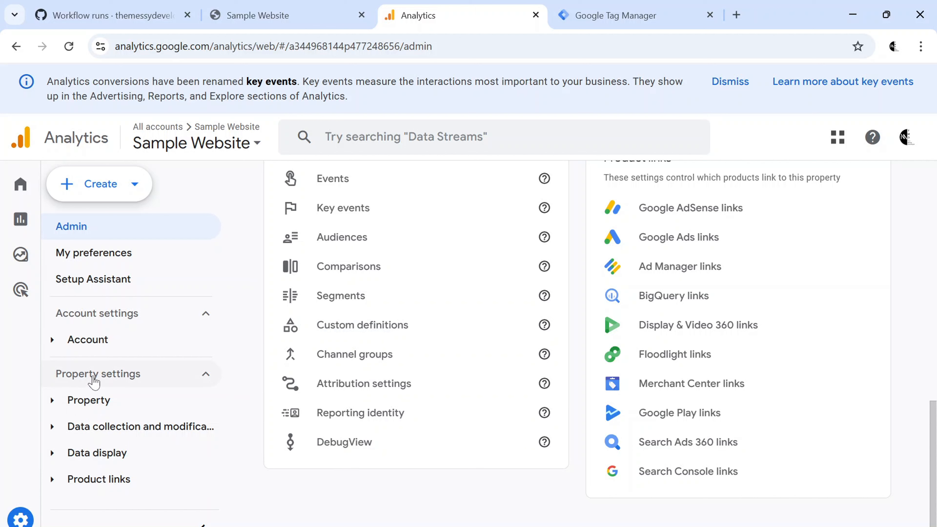
left_click(63, 457)
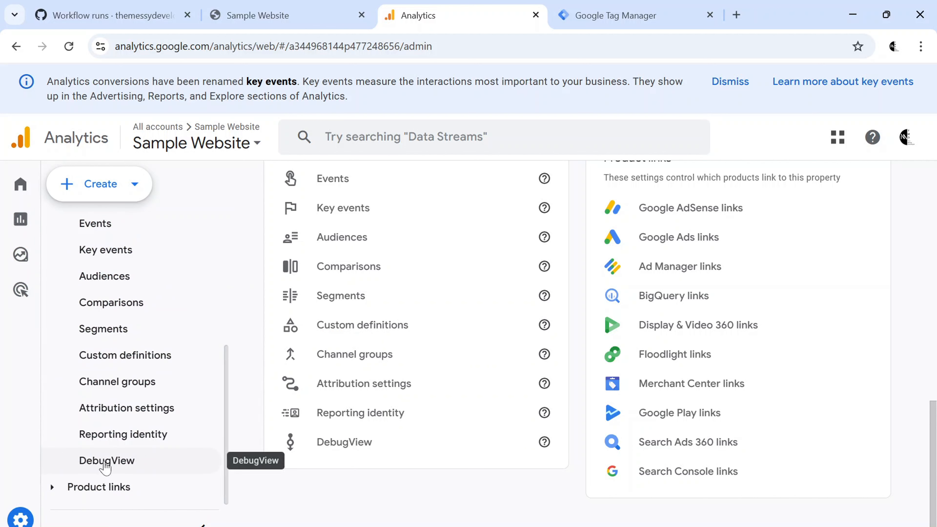
left_click(100, 465)
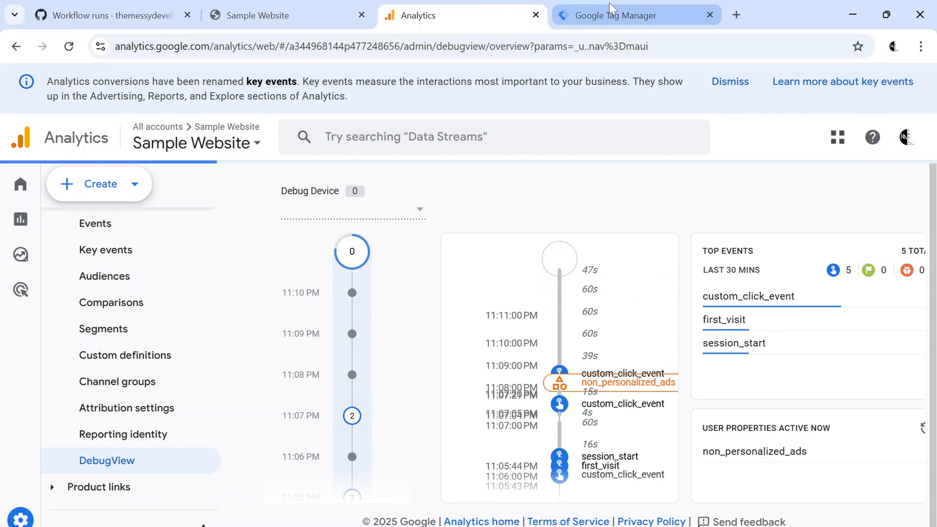
left_click(575, 15)
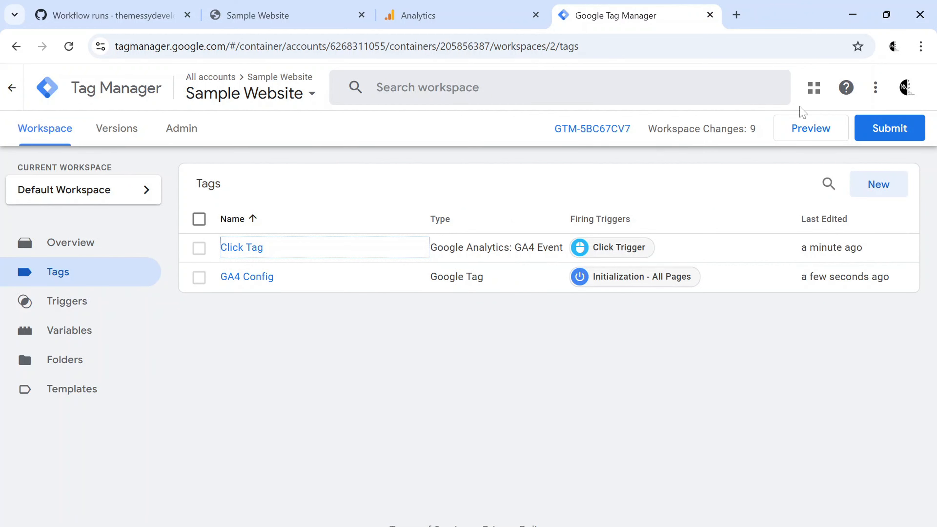
left_click(814, 134)
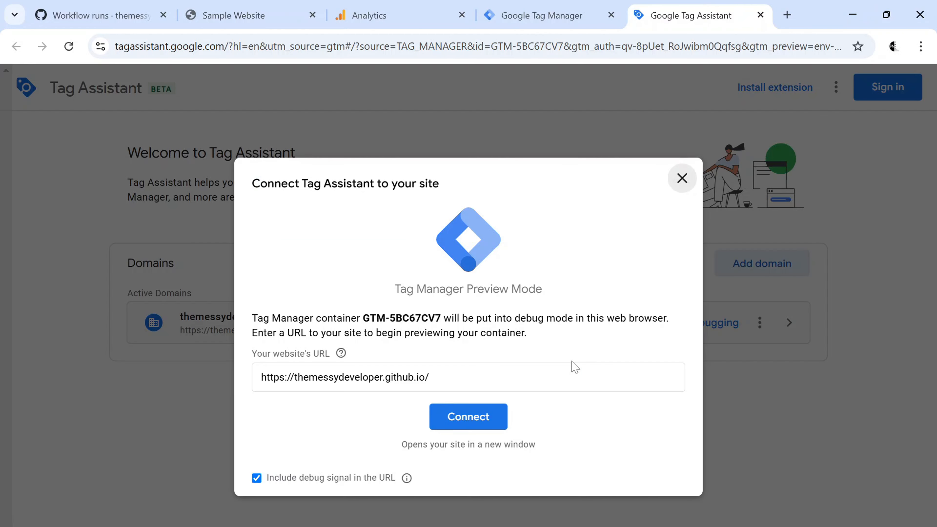
left_click(469, 417)
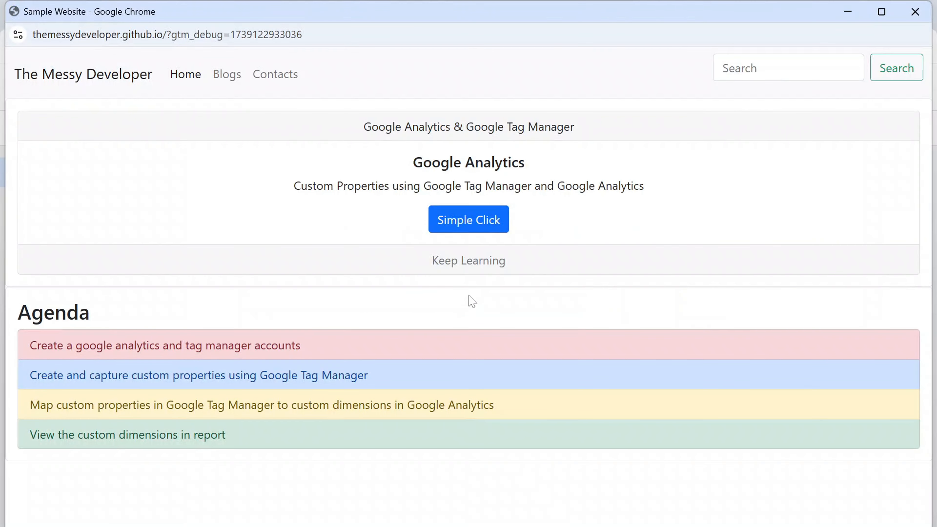
key("alt+Tab")
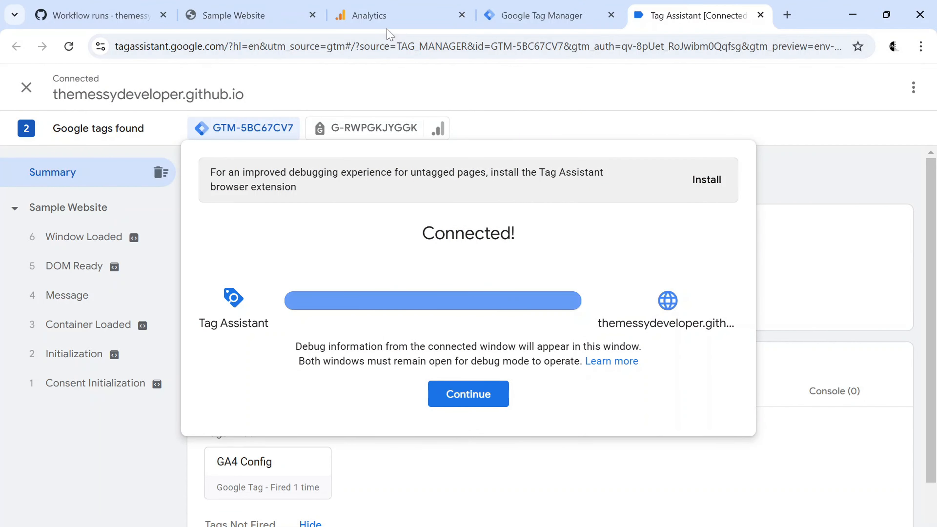
Step: Place the Analytics tab beside Tag Assistant and examine the page_view event's parameters in DebugView
left_click(462, 17)
left_click_drag(462, 17, 598, 16)
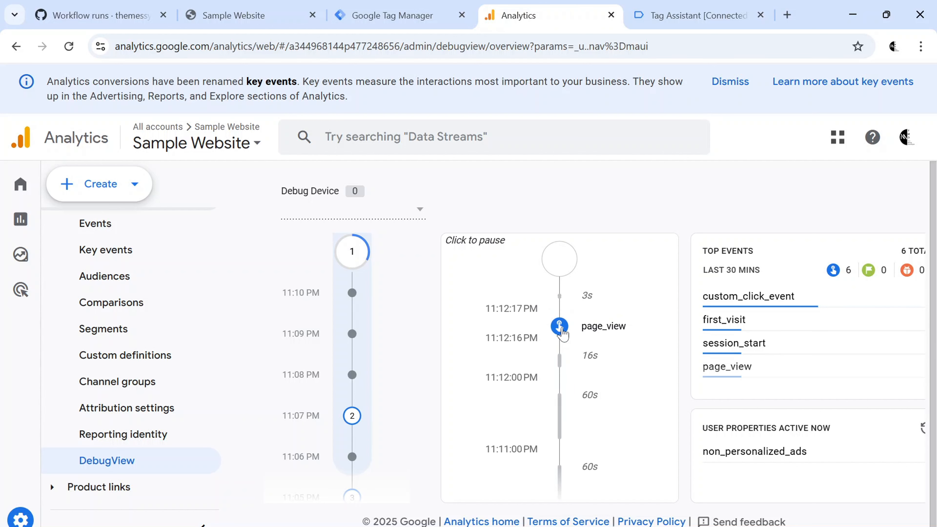
left_click(560, 325)
scroll(562, 423, "down", 5)
scroll(562, 423, "up", 5)
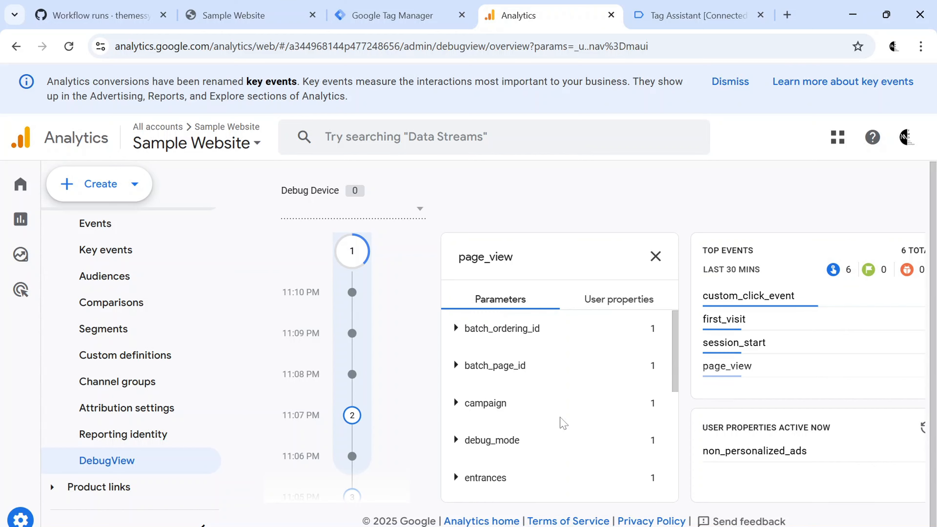
Step: Continue past Tag Assistant's connection notice and follow the Blogs link on the previewed site to trigger a click event
left_click(676, 17)
key("alt+Tab")
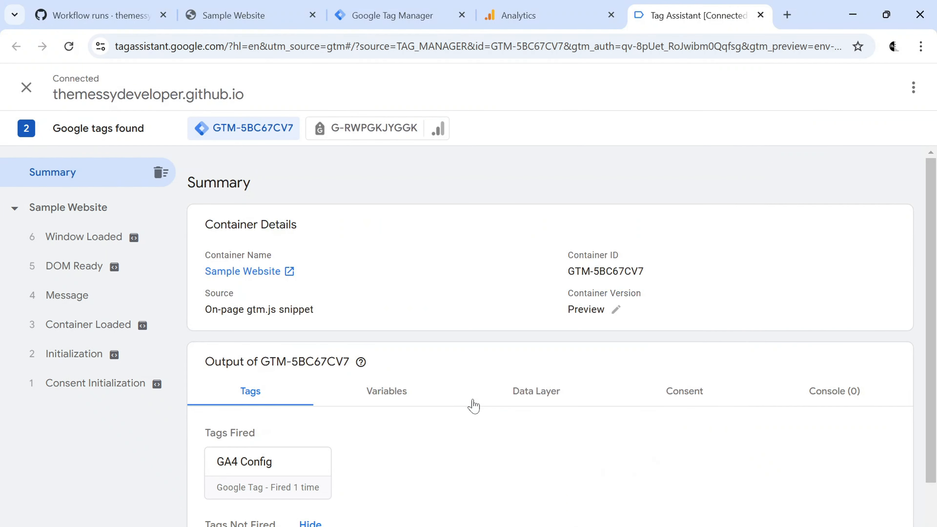
key("alt+Tab")
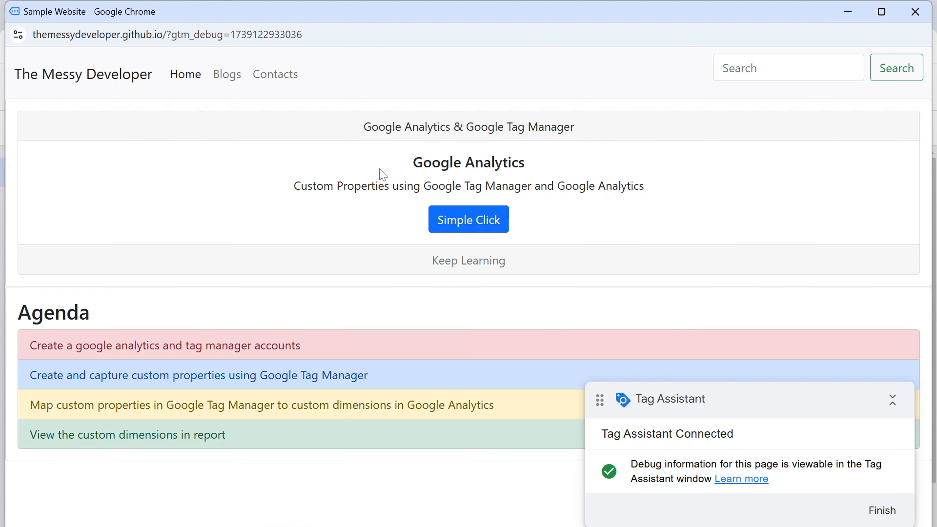
key("alt+Tab")
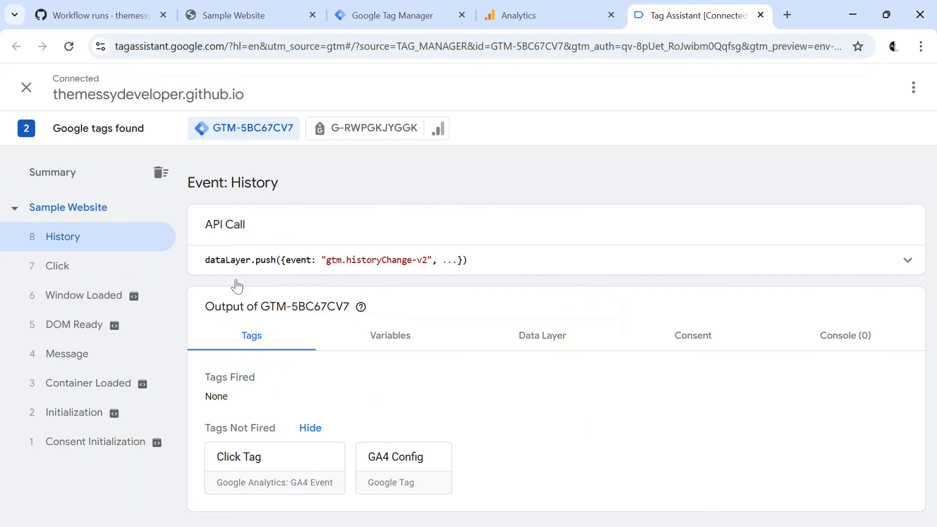
Step: Examine the variables of the History event in Tag Assistant, including the User Name value
left_click(397, 341)
scroll(338, 401, "down", 2)
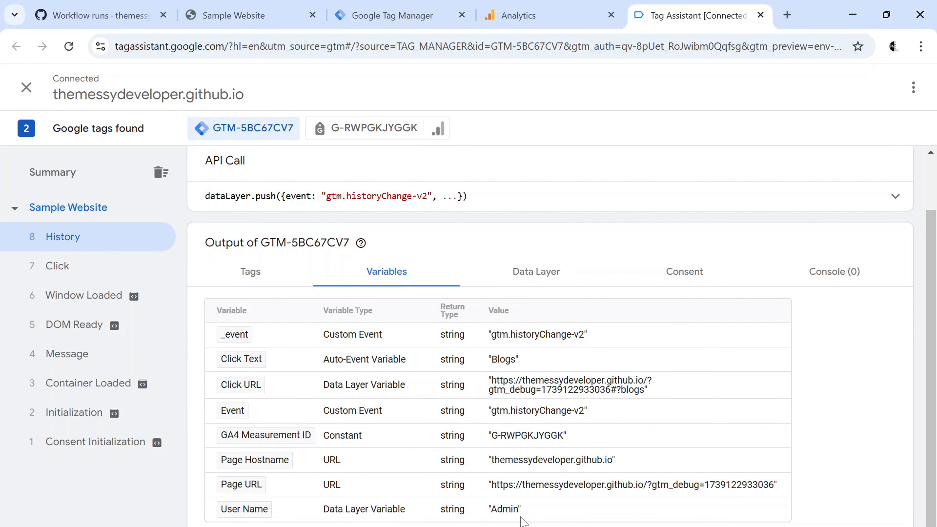
double_click(504, 514)
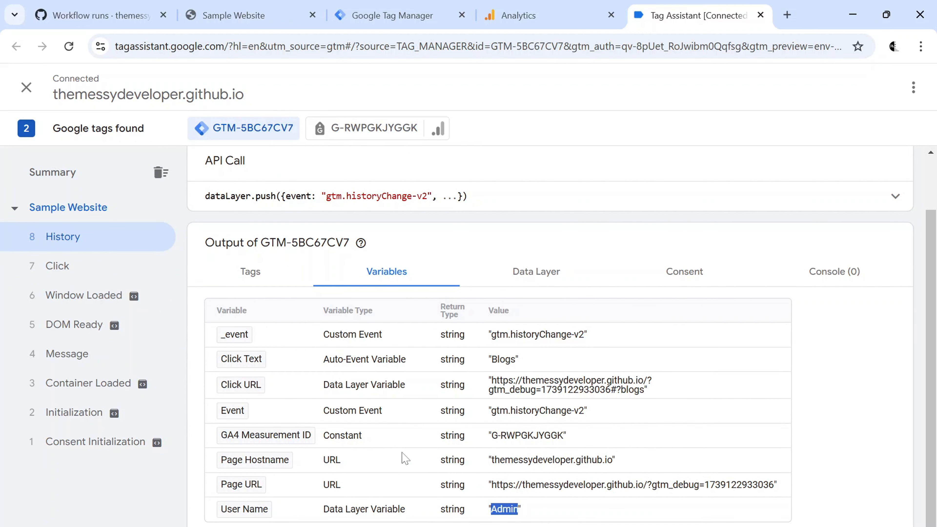
Step: Close the page_view details in DebugView, check the incoming events and review the Click Tag's event name in Tag Manager
left_click(537, 27)
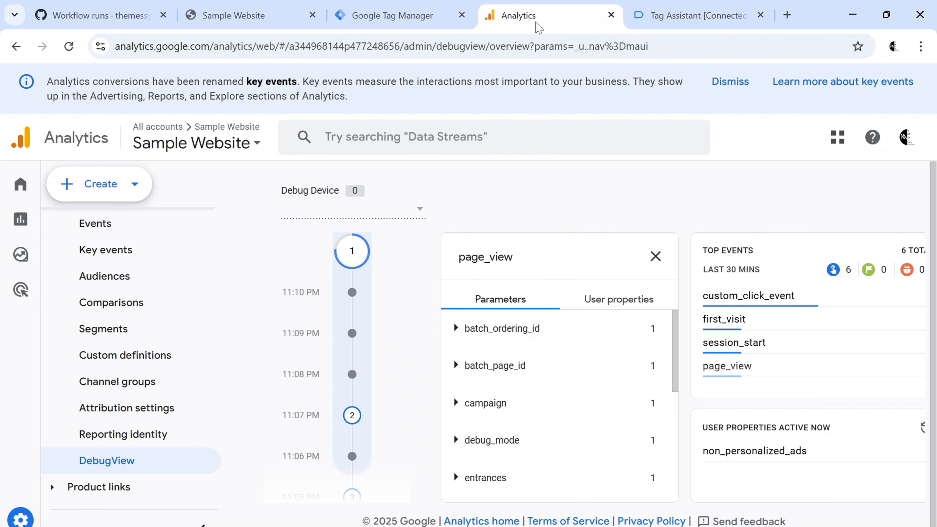
left_click(655, 257)
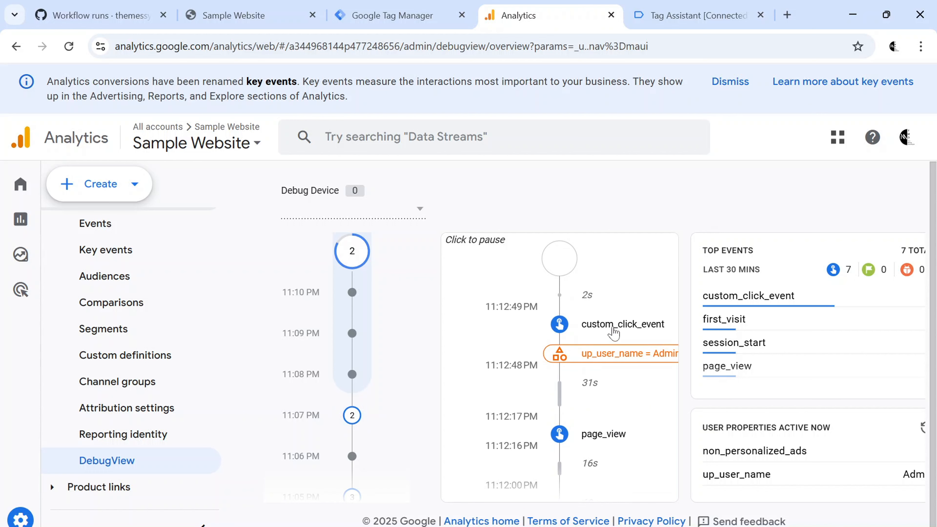
left_click(692, 8)
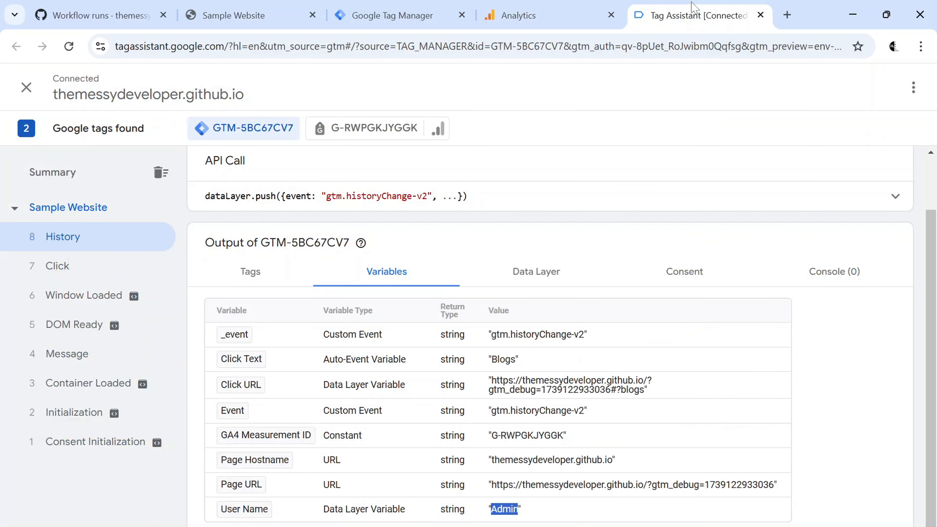
left_click(413, 14)
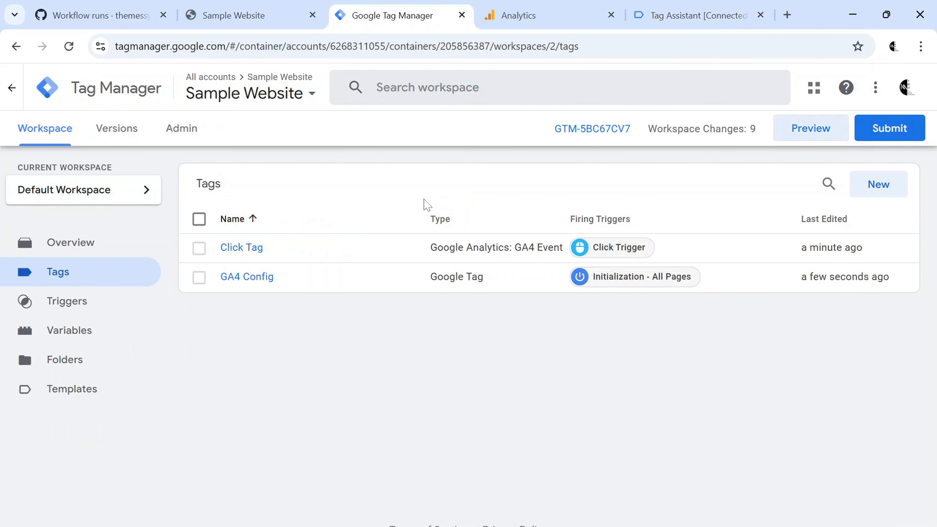
left_click(253, 247)
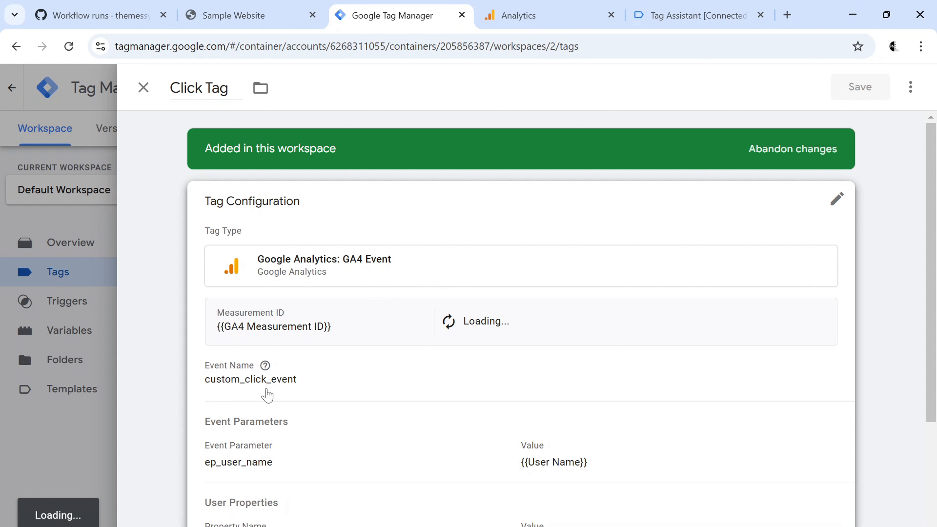
Step: Open custom_click_event in DebugView and inspect the up_user_name value among its user properties
left_click(566, 15)
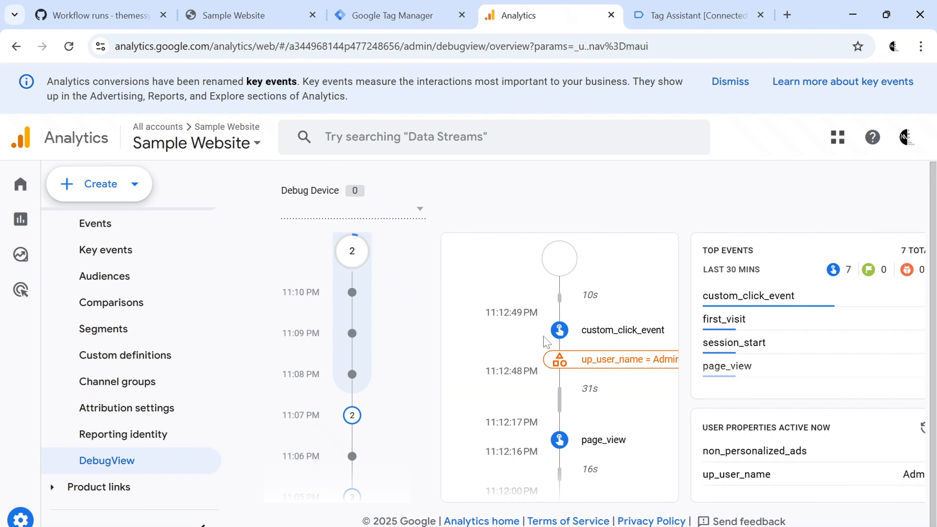
left_click(624, 332)
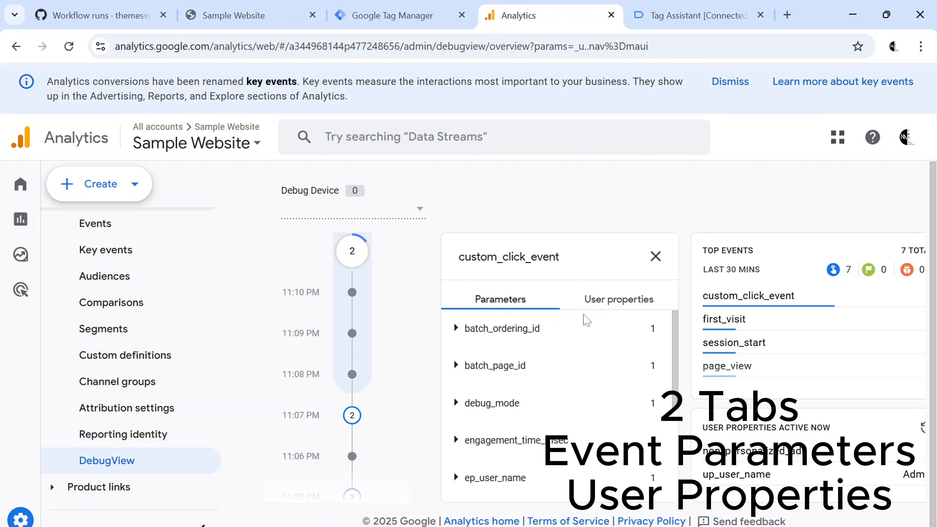
triple_click(620, 300)
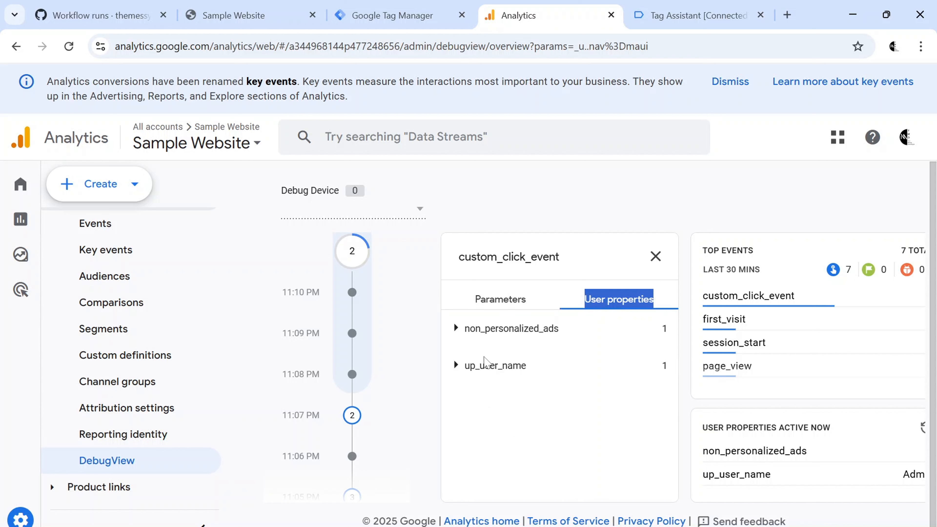
left_click(456, 366)
Step: Inspect the ep_user_name parameter of custom_click_event and compare it with the Click Tag's event parameters and user properties in Tag Manager
left_click(502, 308)
scroll(508, 416, "down", 4)
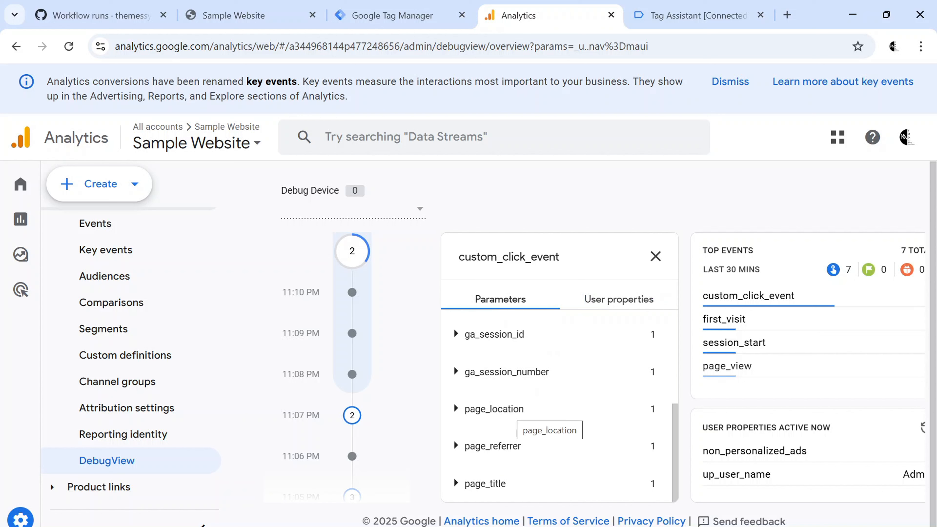
scroll(453, 402, "up", 2)
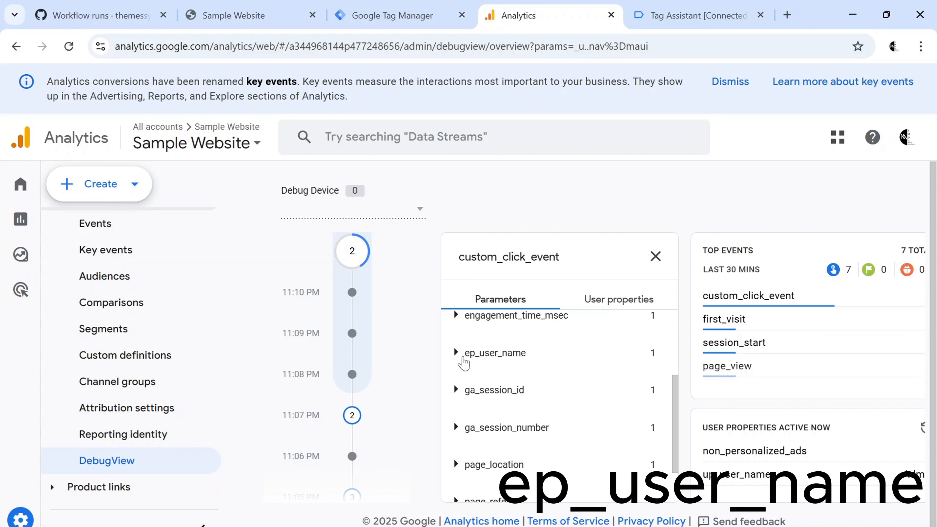
left_click(457, 354)
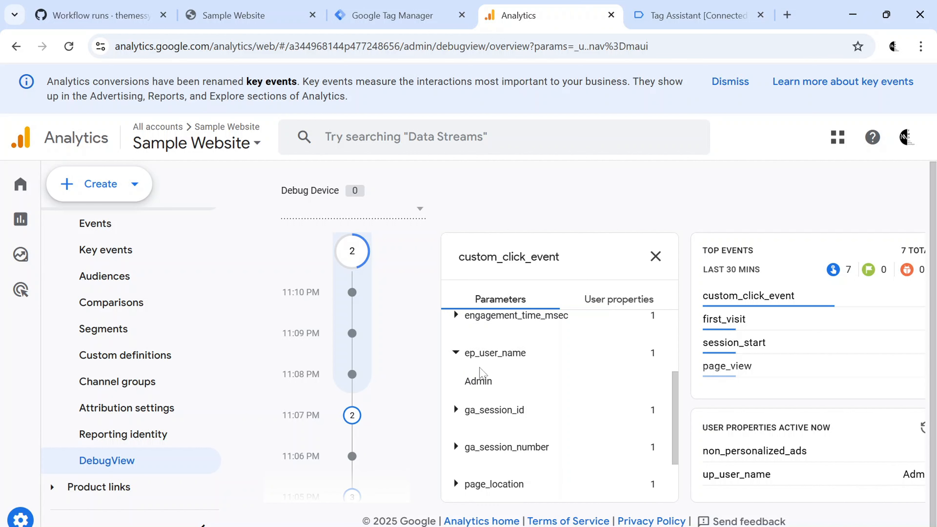
double_click(491, 381)
left_click(505, 390)
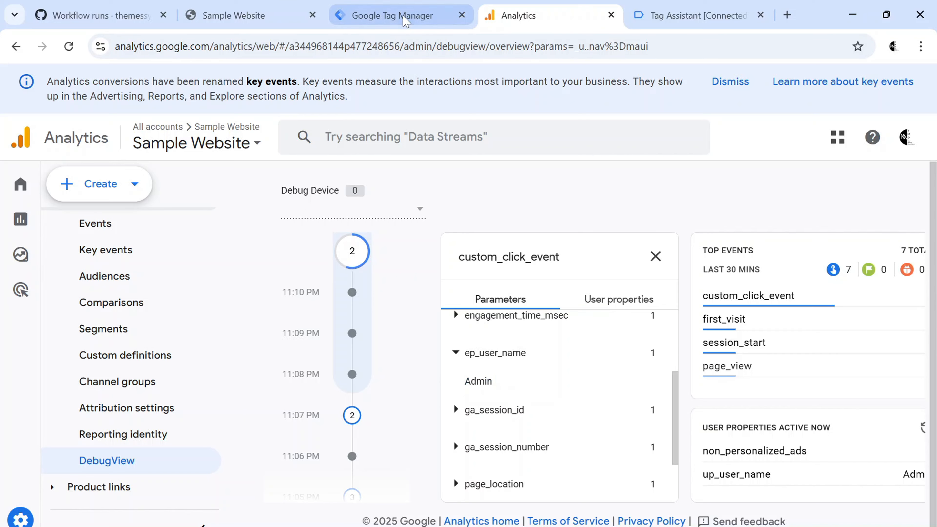
left_click(403, 17)
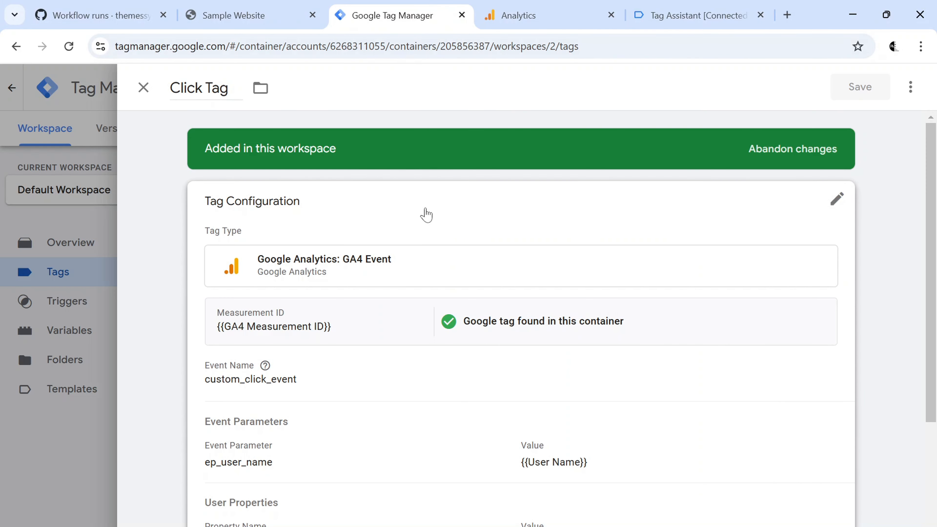
scroll(399, 394, "down", 3)
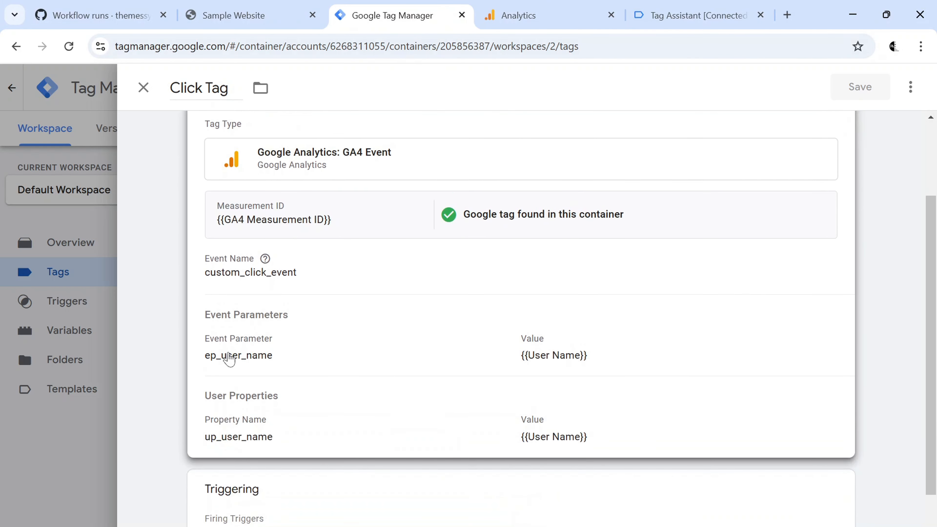
Step: Switch to Analytics, open the property's custom definitions and start a new custom dimension
left_click(521, 24)
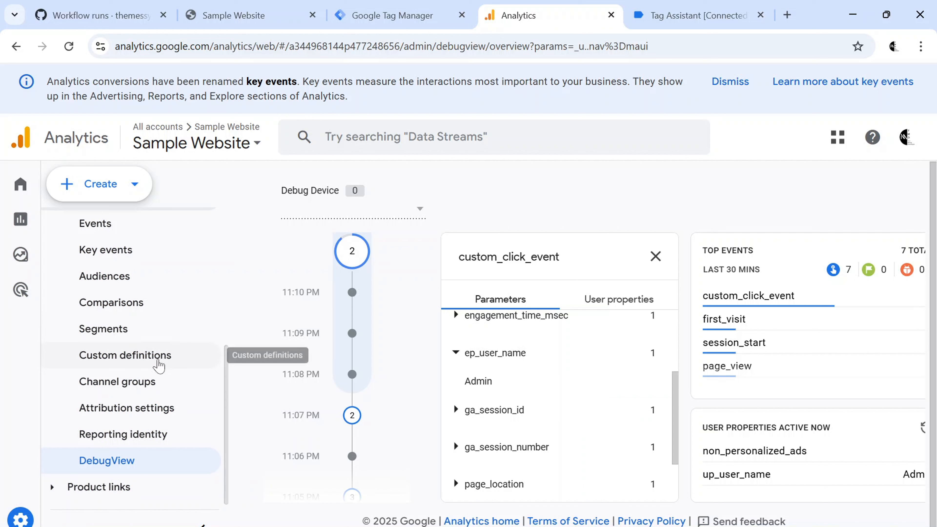
left_click(158, 365)
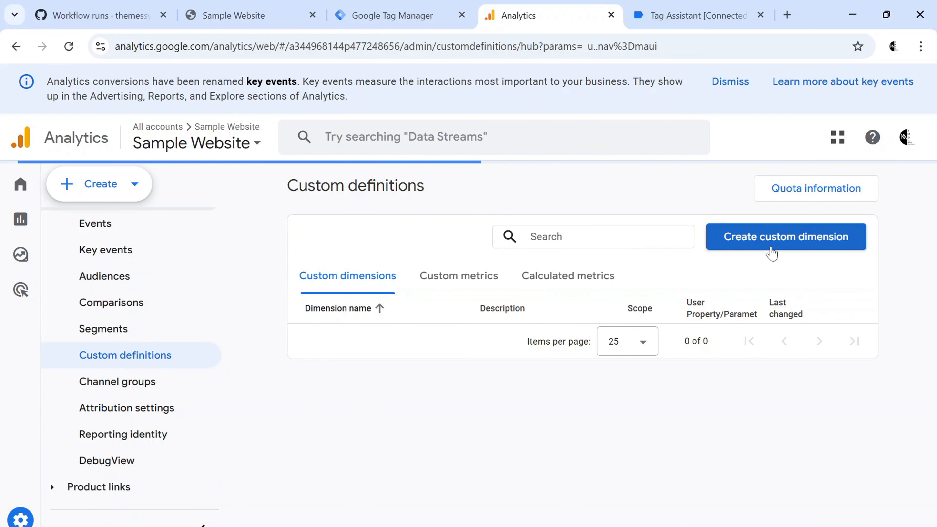
left_click(783, 250)
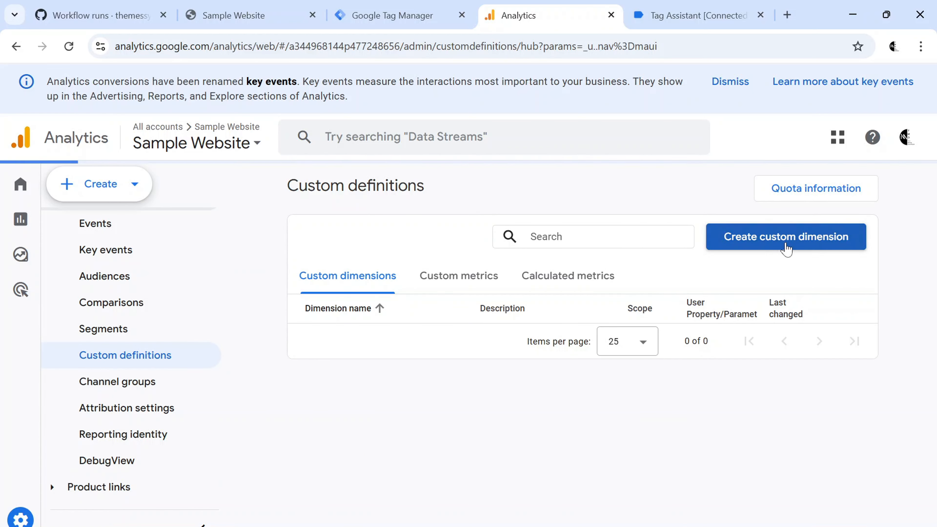
Step: Close the Tag Assistant page, minimise the Sample Website debug window and return to Tag Manager
left_click(655, 22)
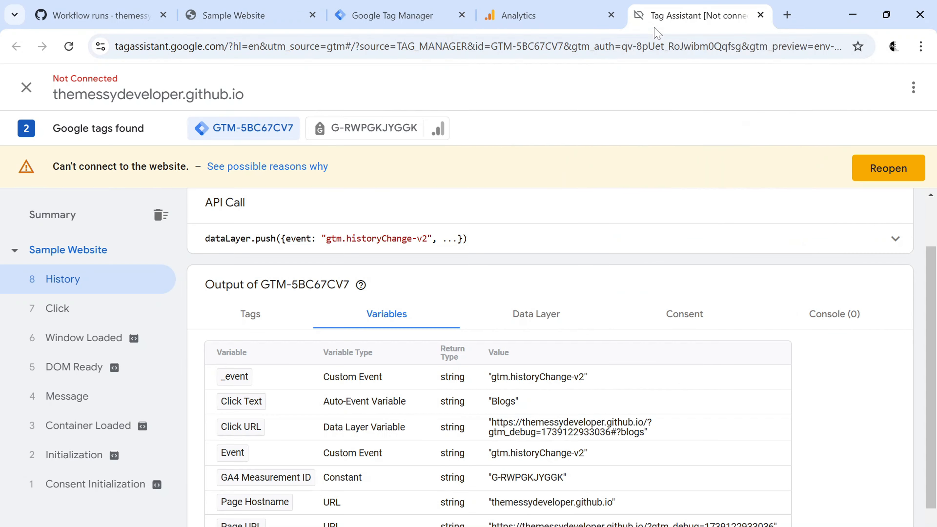
left_click(760, 15)
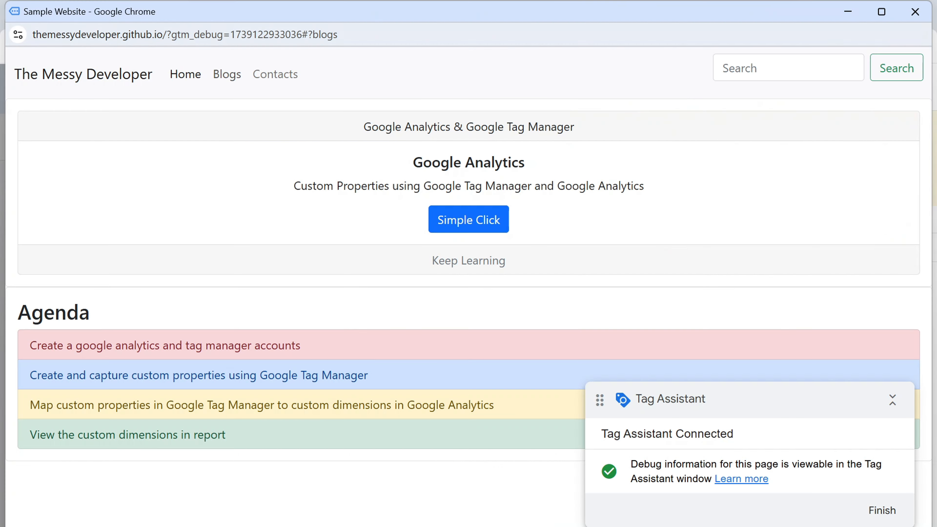
left_click(848, 11)
left_click(452, 15)
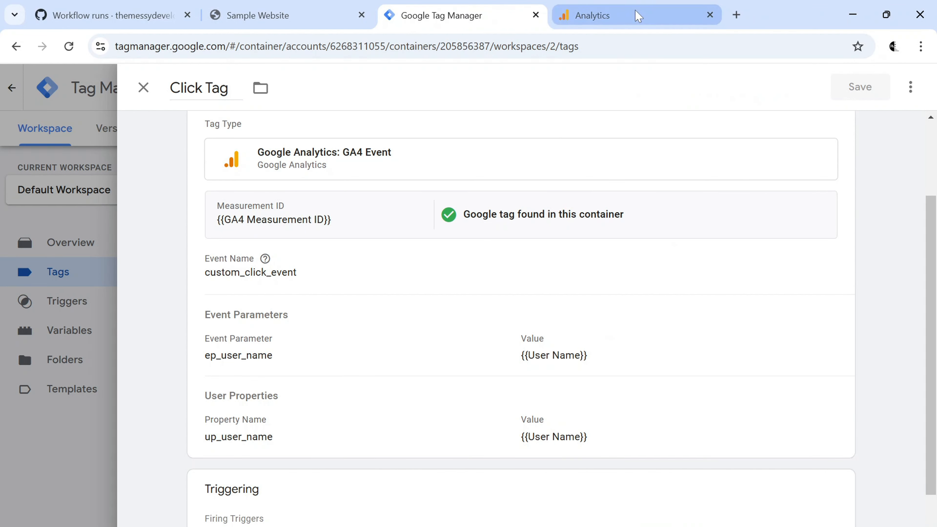
Step: Create the event-scoped custom dimension Event User Name in Analytics, mapped to the ep_user_name parameter copied from the Click Tag, and save it
left_click(604, 15)
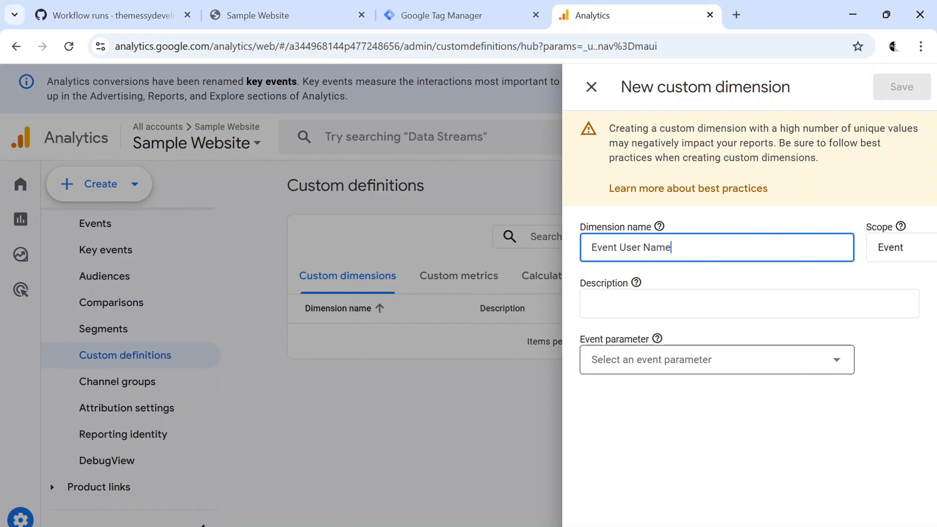
left_click(646, 367)
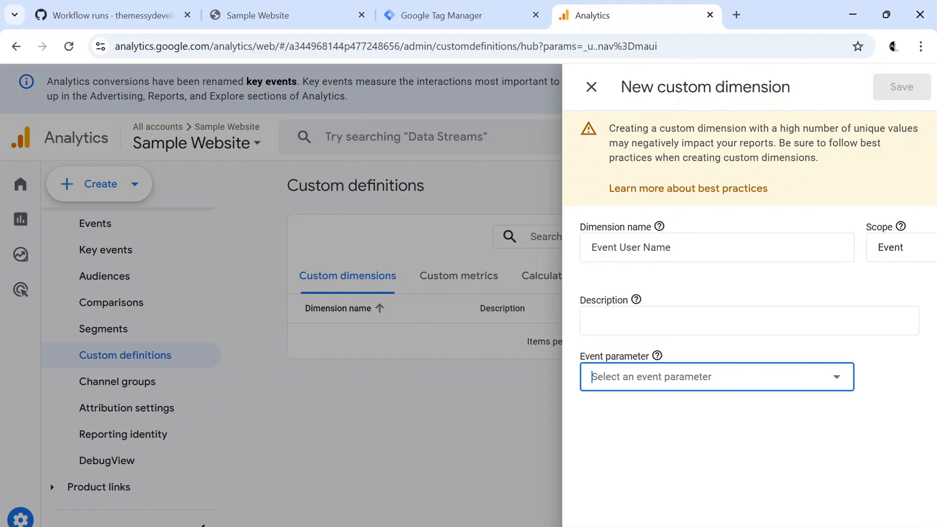
left_click(441, 15)
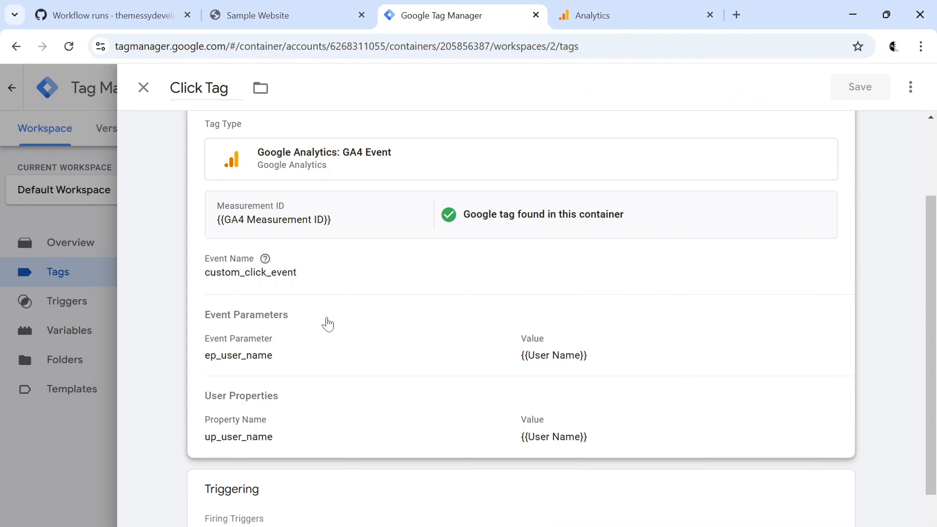
left_click(271, 354)
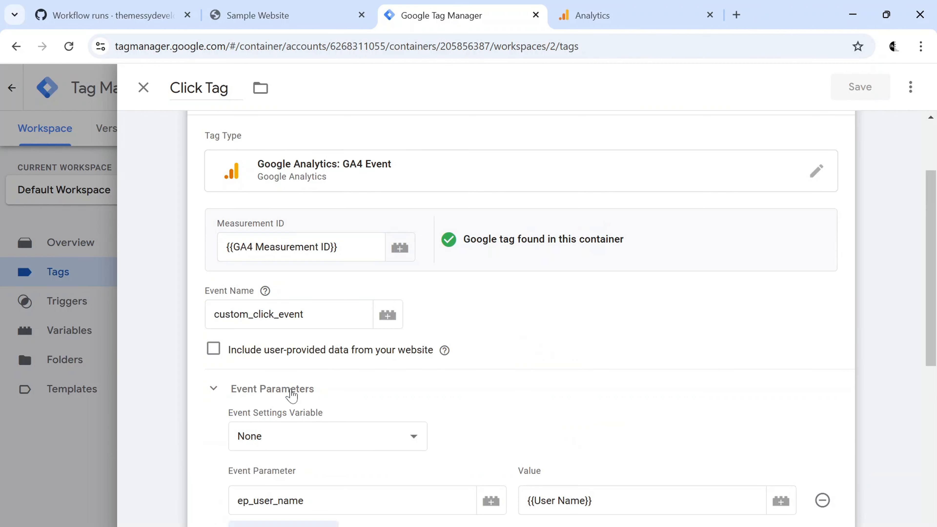
scroll(303, 453, "down", 2)
double_click(271, 412)
key("ctrl+c")
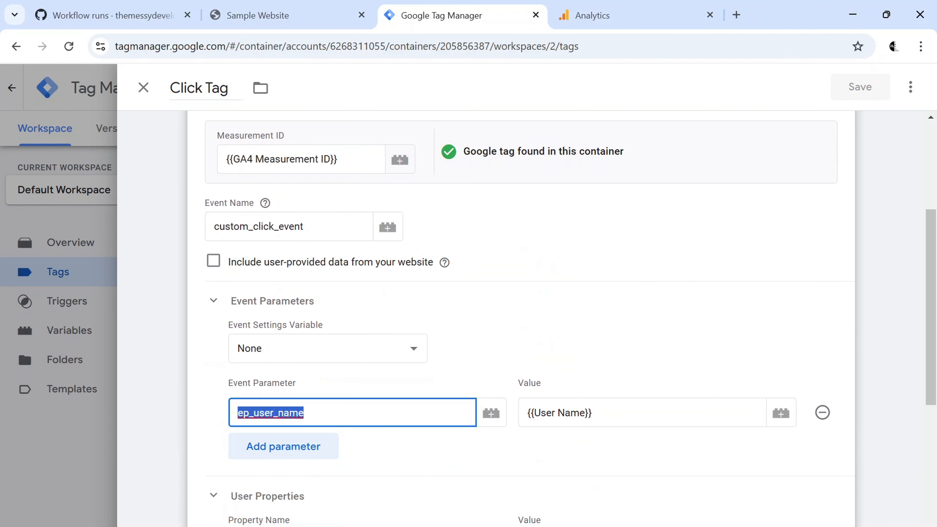
left_click(557, 9)
key("ctrl+v")
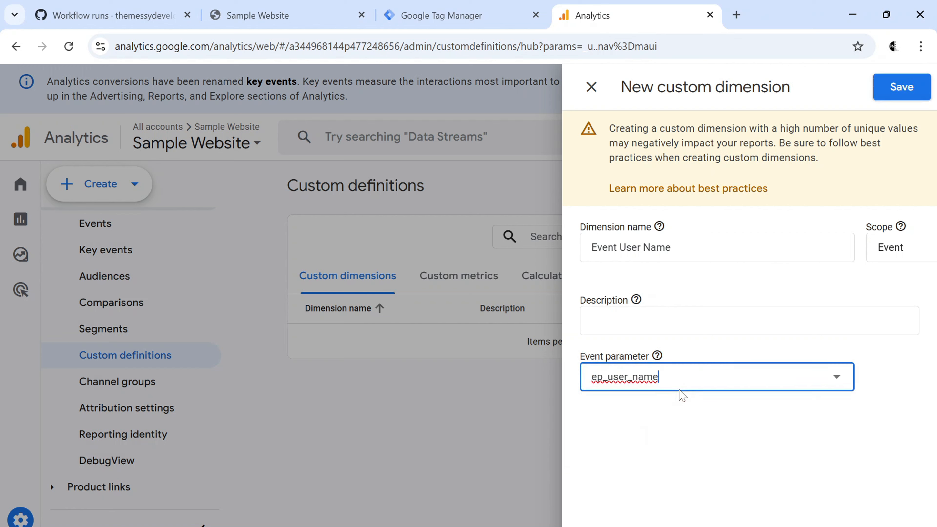
left_click(902, 87)
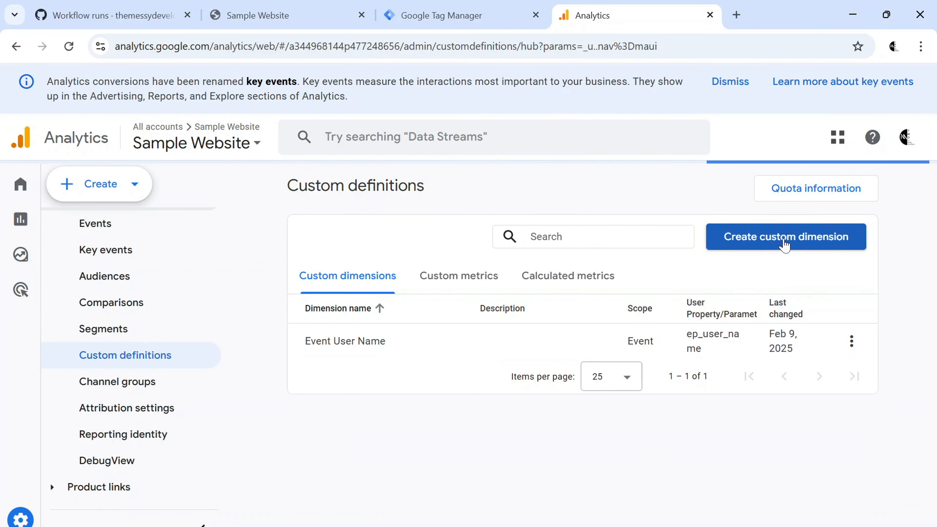
Step: Start another custom dimension named UP User Name and set its scope to User
left_click(784, 240)
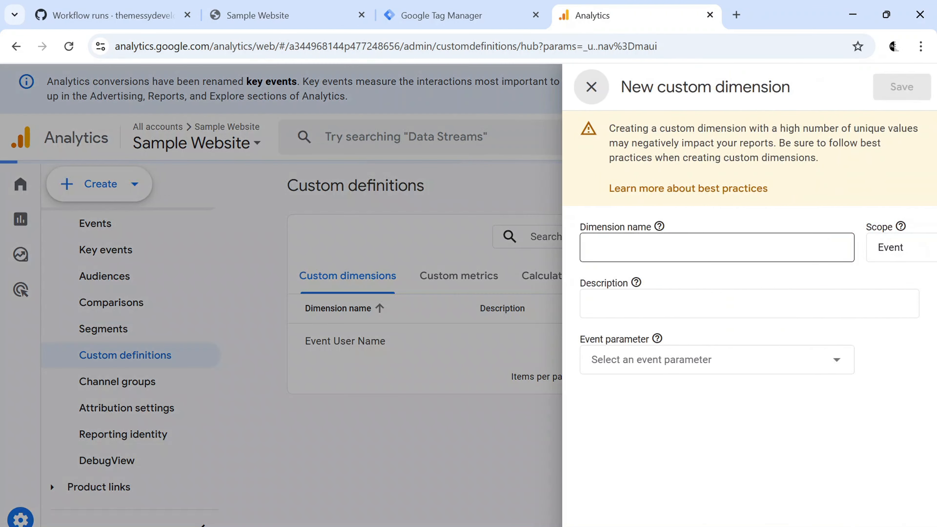
type("U")
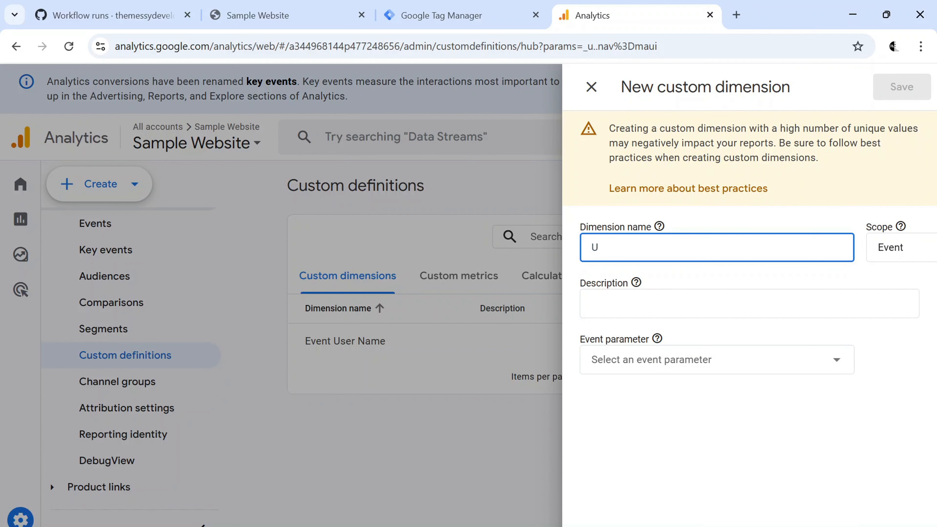
type("ser")
key("ctrl+a")
type("U")
left_click(904, 252)
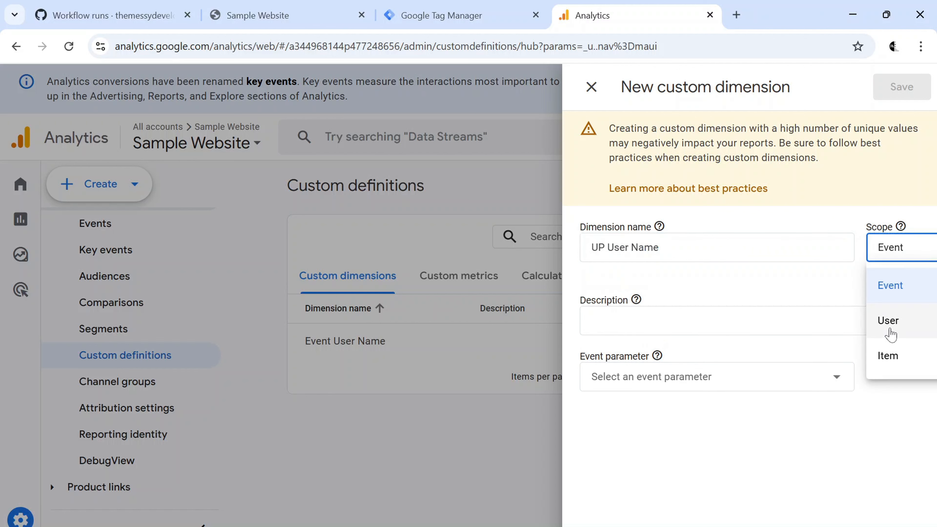
left_click(890, 329)
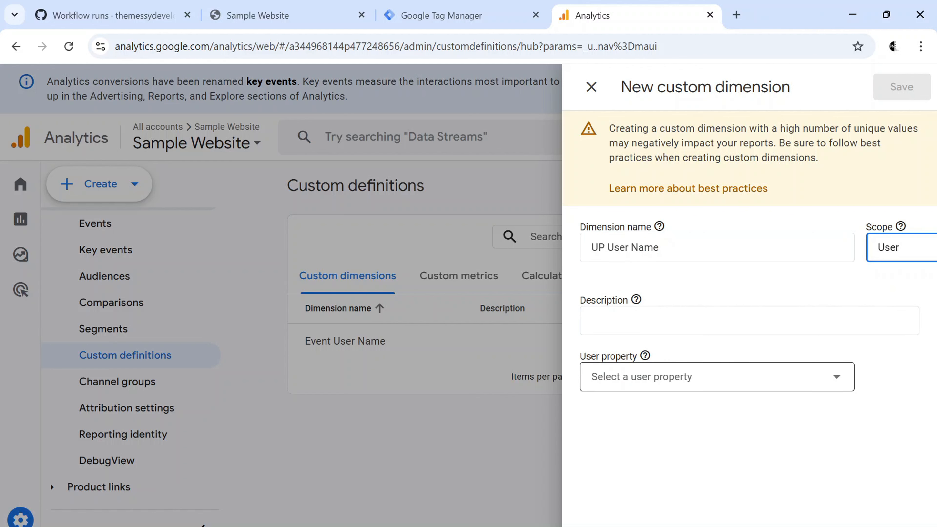
Step: Copy up_user_name from the Click Tag's user properties into the new dimension's user property in Analytics and save the dimension
left_click(441, 16)
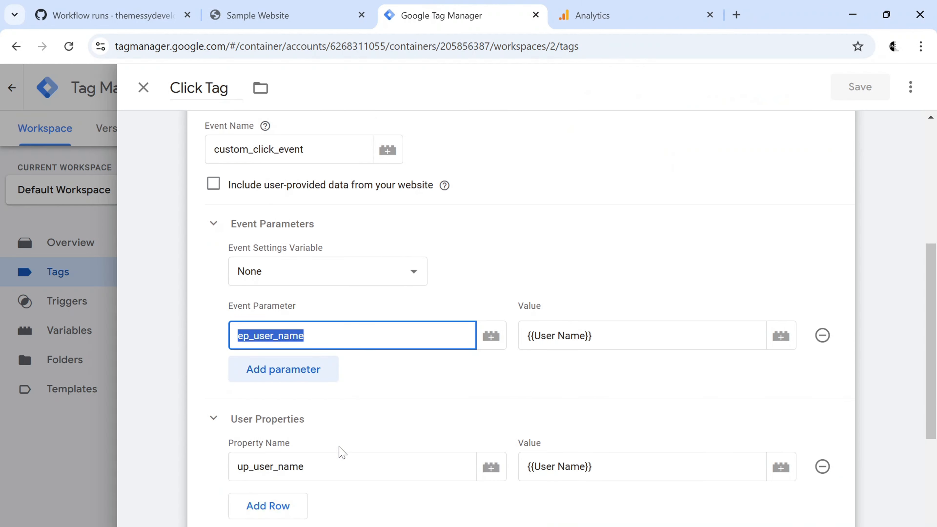
scroll(342, 451, "down", 1)
double_click(342, 450)
key("ctrl+c")
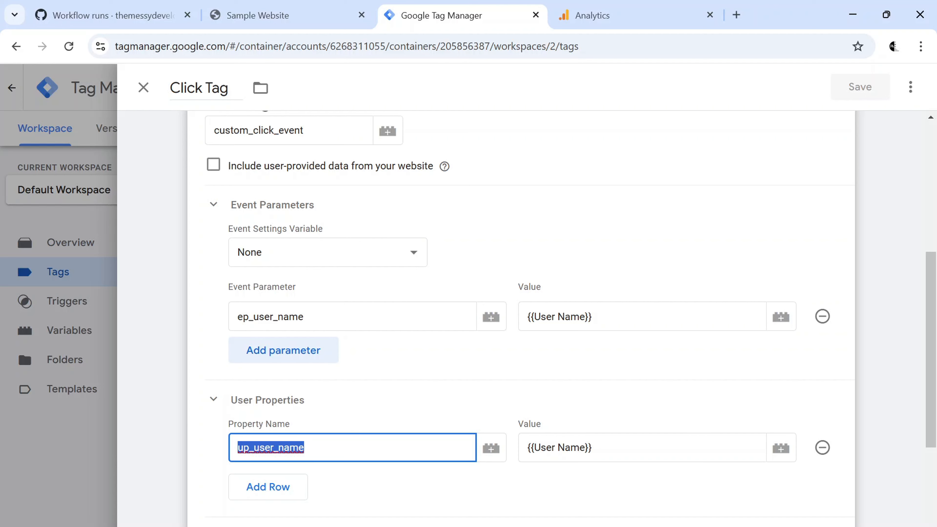
left_click(592, 15)
left_click(716, 377)
key("ctrl+v")
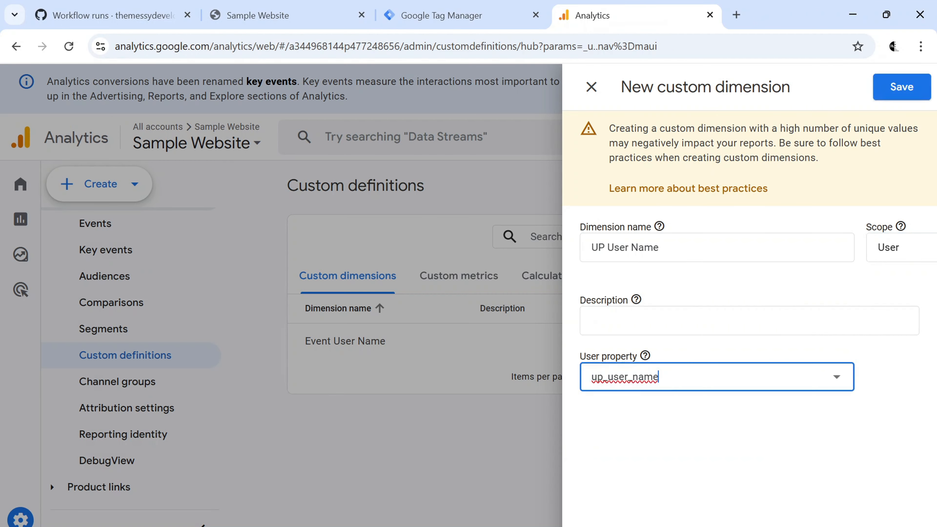
left_click(907, 88)
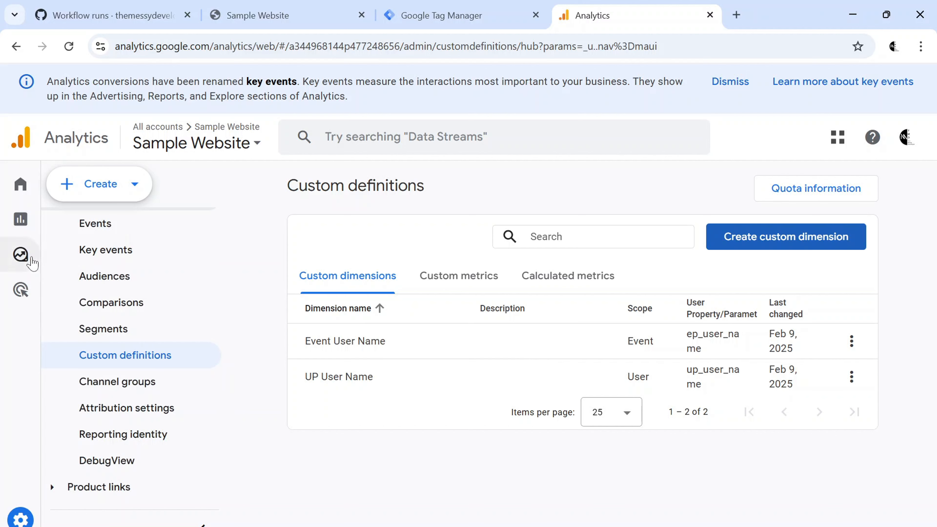
Step: Create a blank exploration and import the custom dimensions Event User Name and UP User Name into its variables
left_click(27, 261)
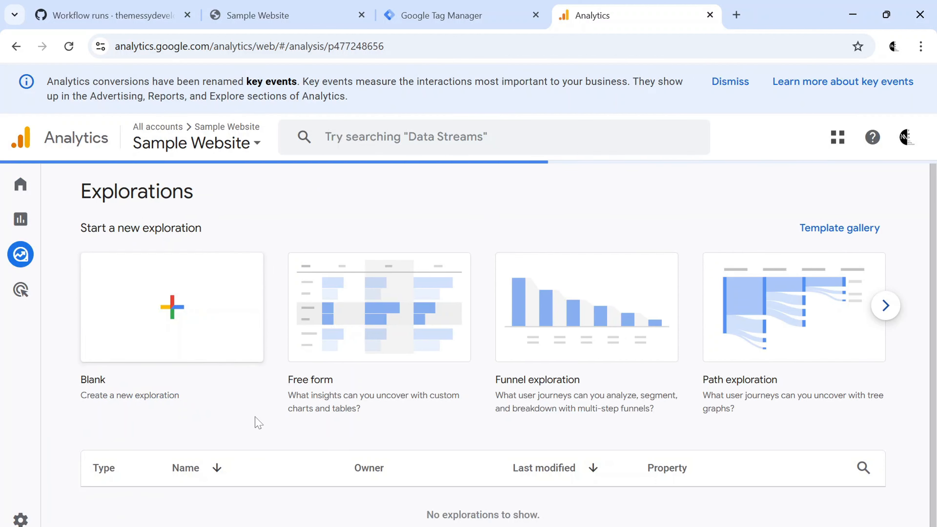
scroll(256, 417, "down", 1)
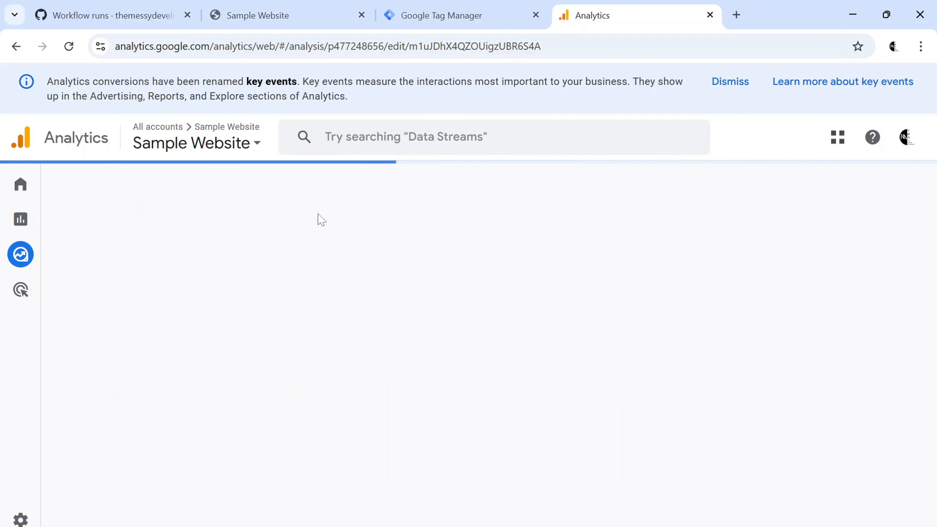
left_click(195, 363)
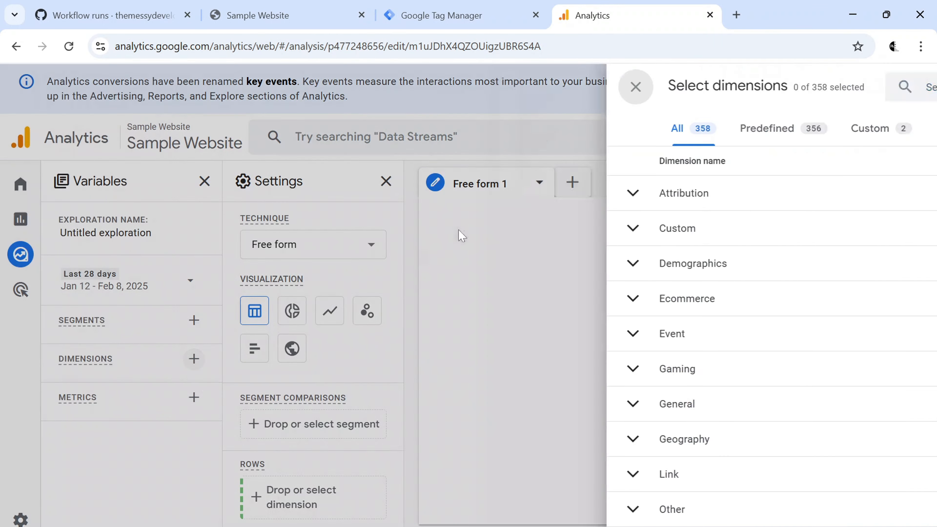
left_click(463, 141)
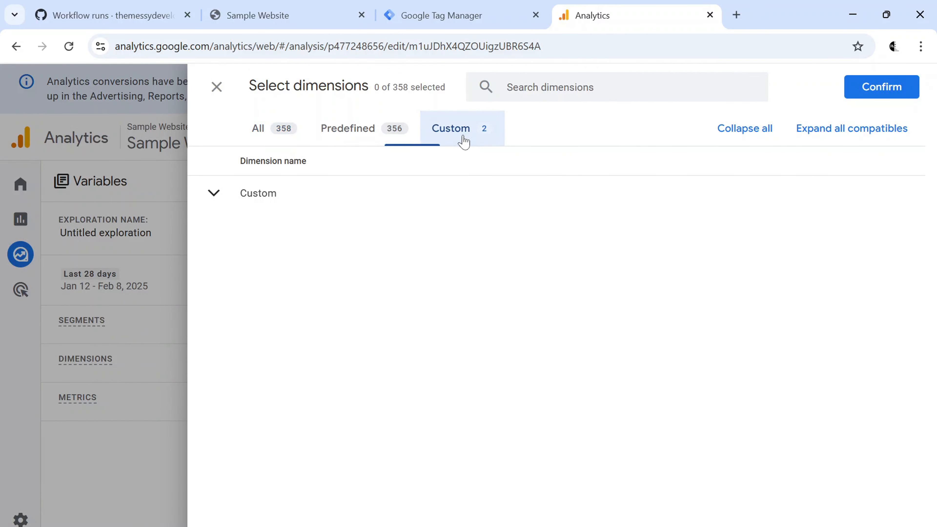
left_click(213, 202)
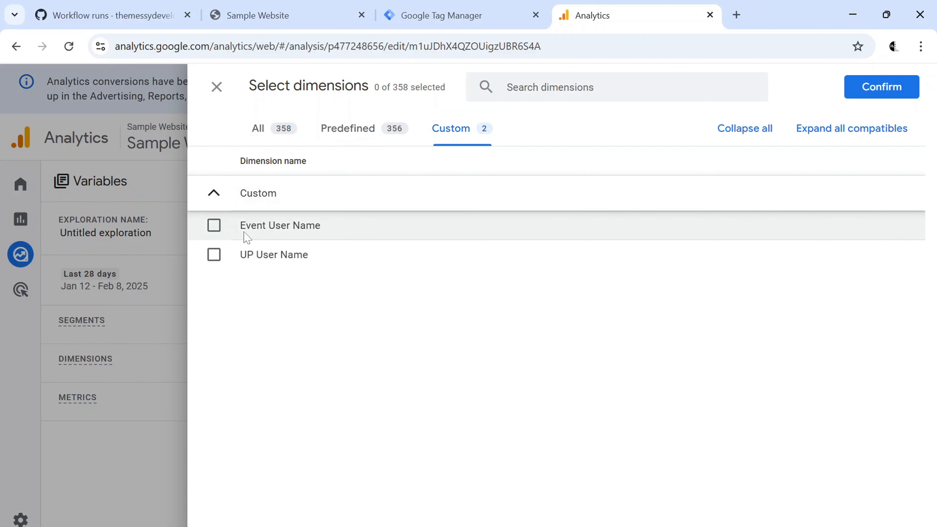
left_click(214, 225)
left_click(214, 254)
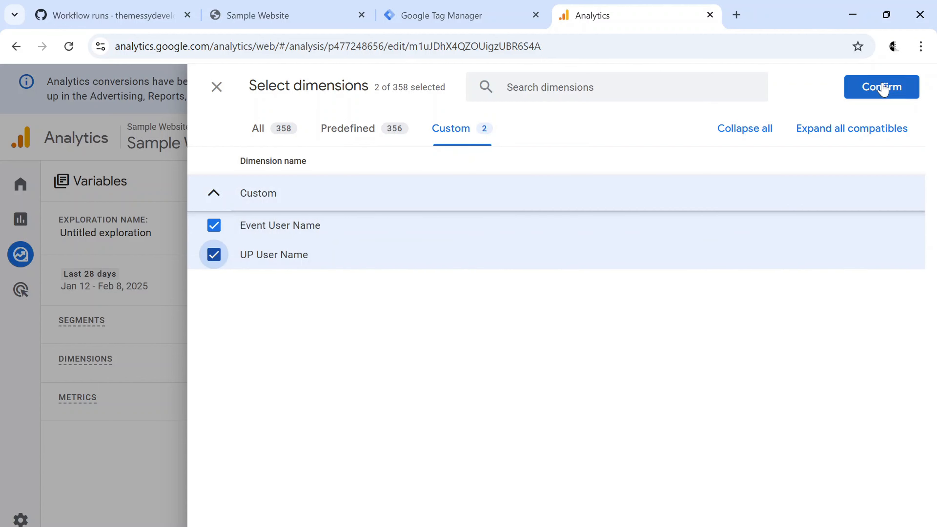
left_click(882, 87)
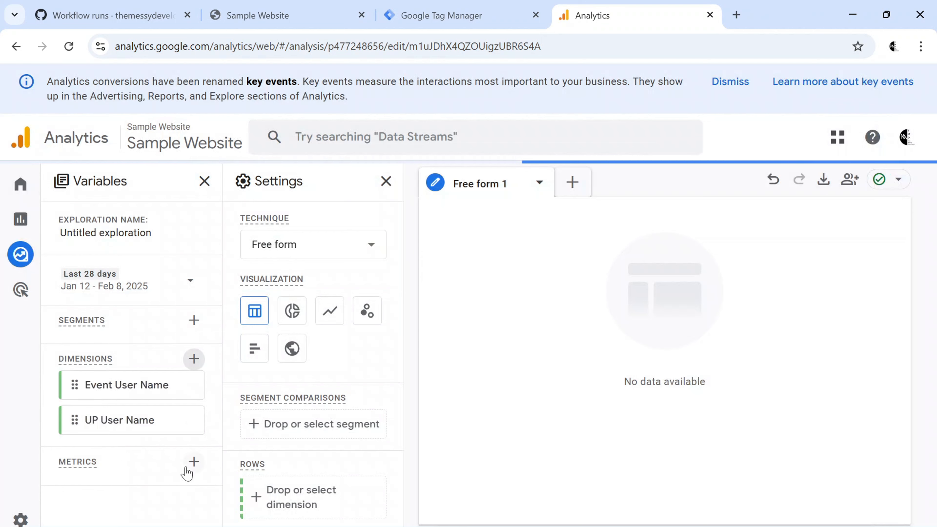
Step: Import the Event count metric from the Event group into the exploration's variables
left_click(199, 466)
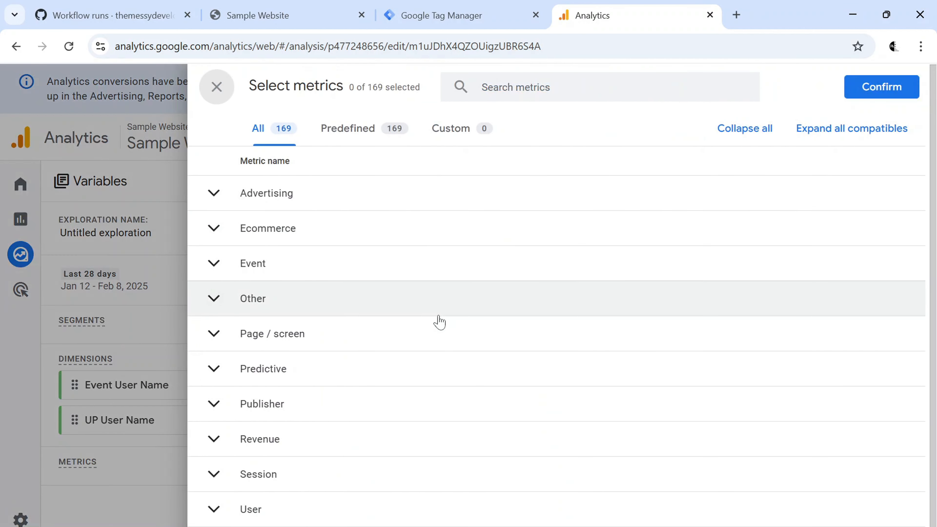
left_click(213, 268)
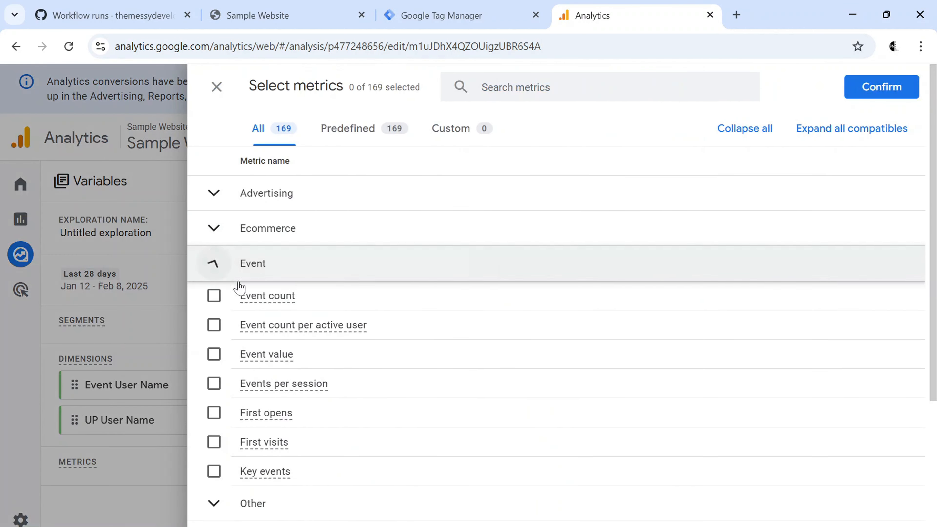
left_click(215, 298)
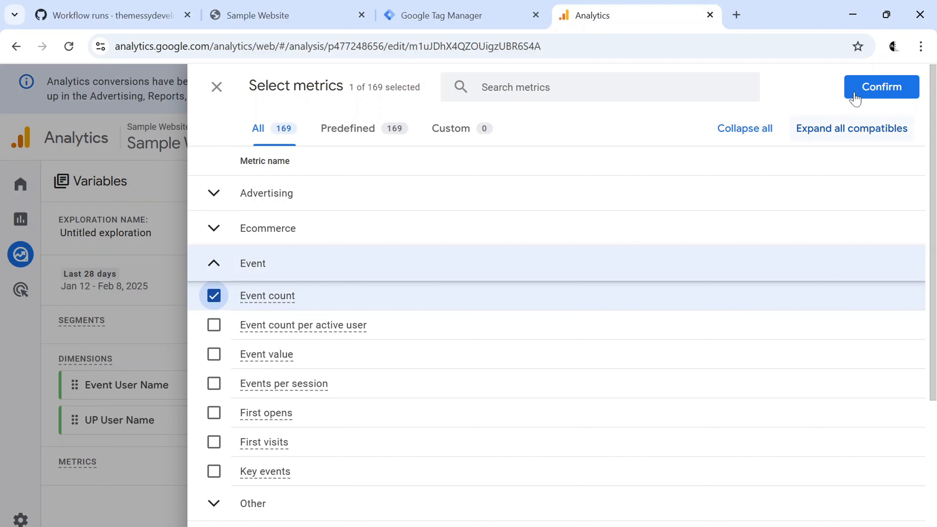
left_click(873, 89)
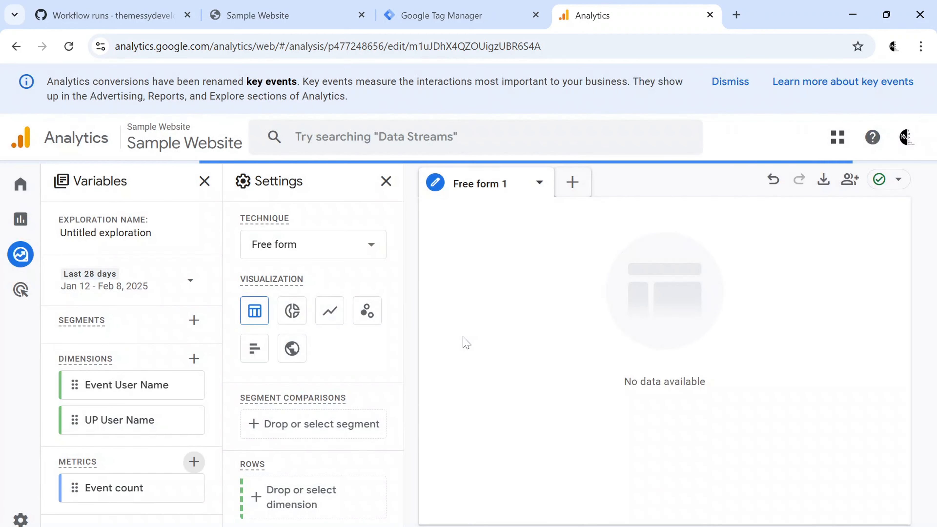
Step: Add the Event User Name and UP User Name dimensions as rows of the free form table
scroll(352, 387, "down", 5)
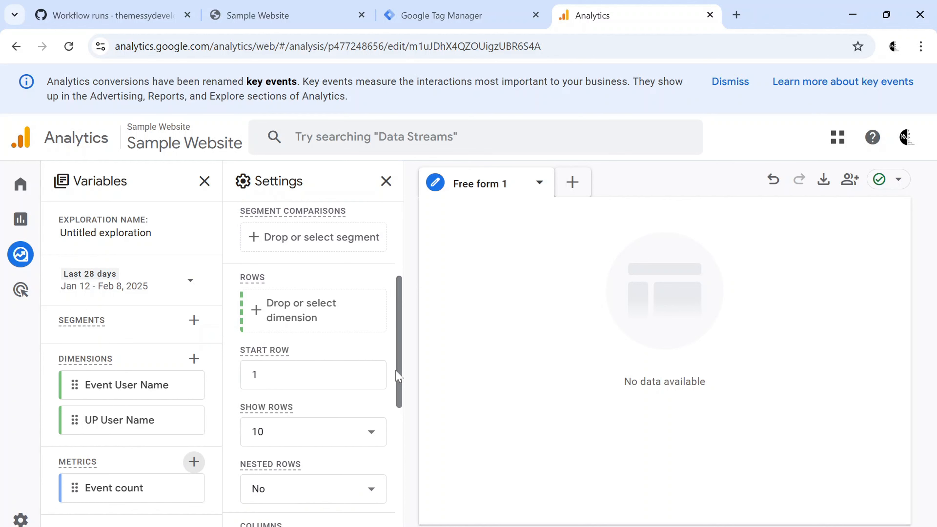
left_click_drag(97, 398, 243, 313)
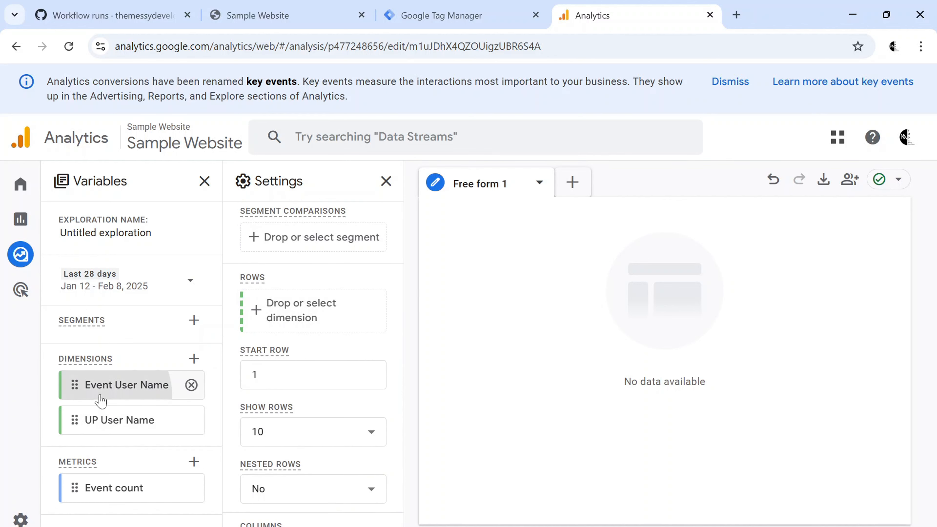
left_click_drag(84, 427, 324, 356)
scroll(325, 356, "down", 10)
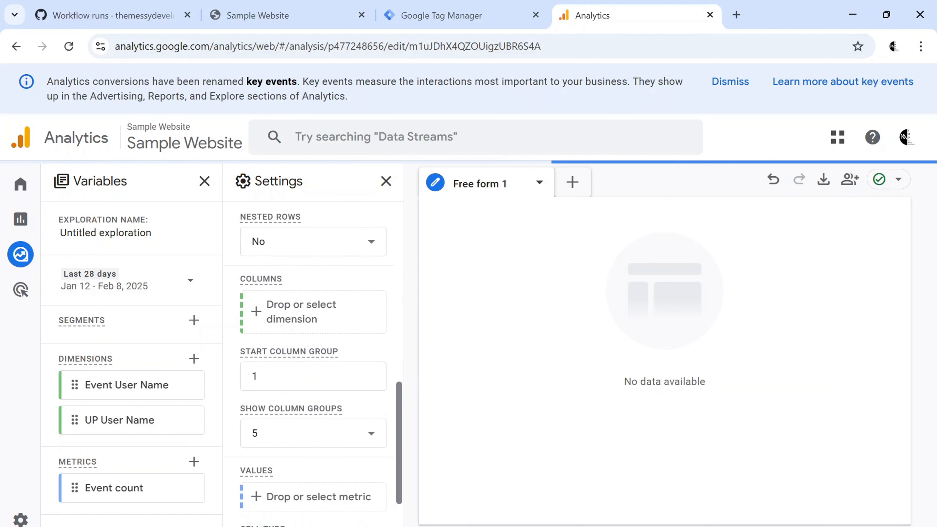
Step: Add the Event count metric as the value of the free form table
left_click_drag(100, 487, 303, 391)
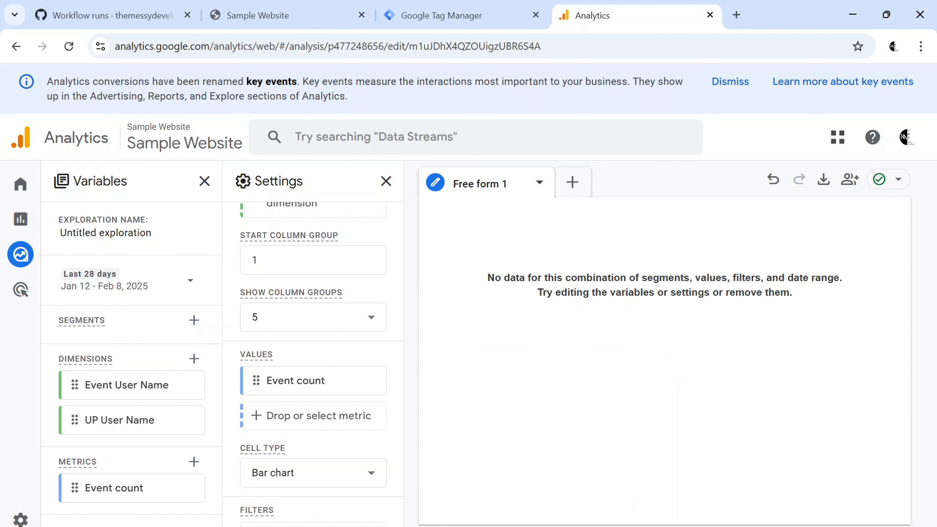
left_click_drag(488, 277, 820, 301)
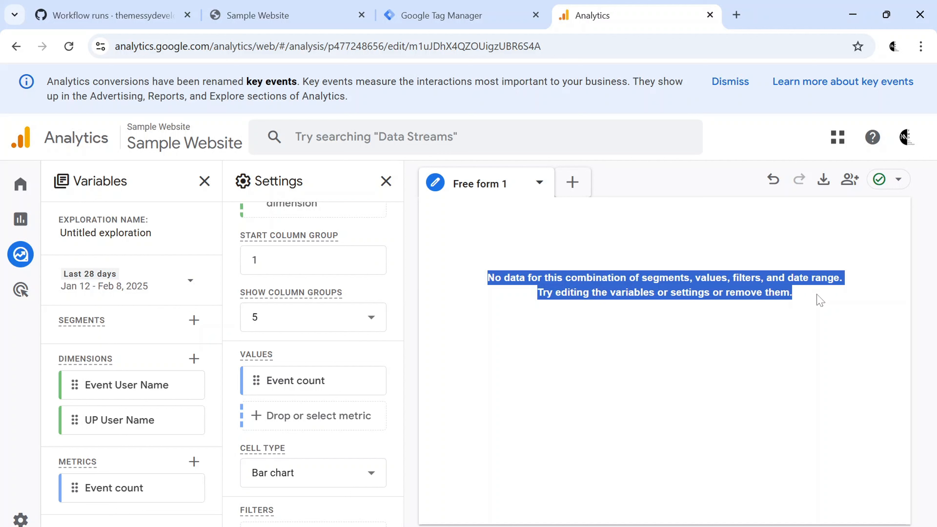
left_click(819, 300)
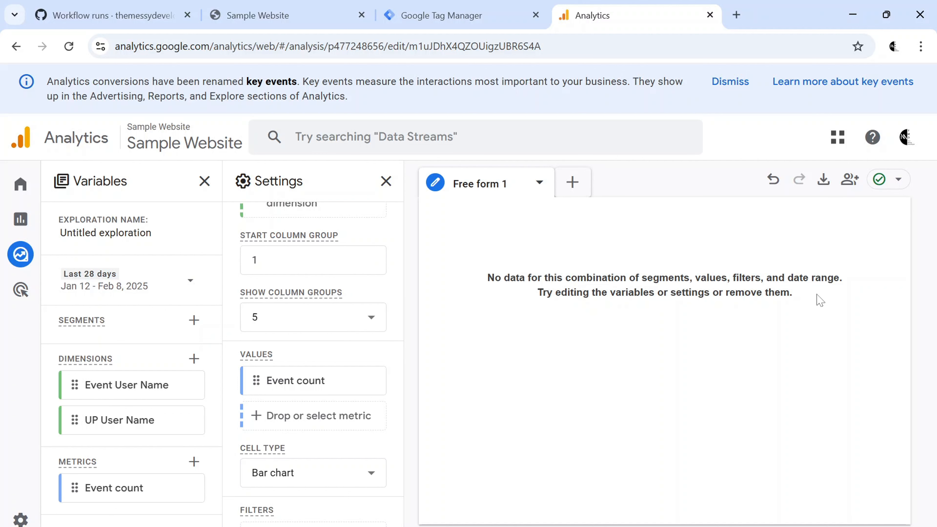
Step: Switch to Google Tag Manager, publish the workspace changes without a version name or description, and return to the workspace
left_click(455, 18)
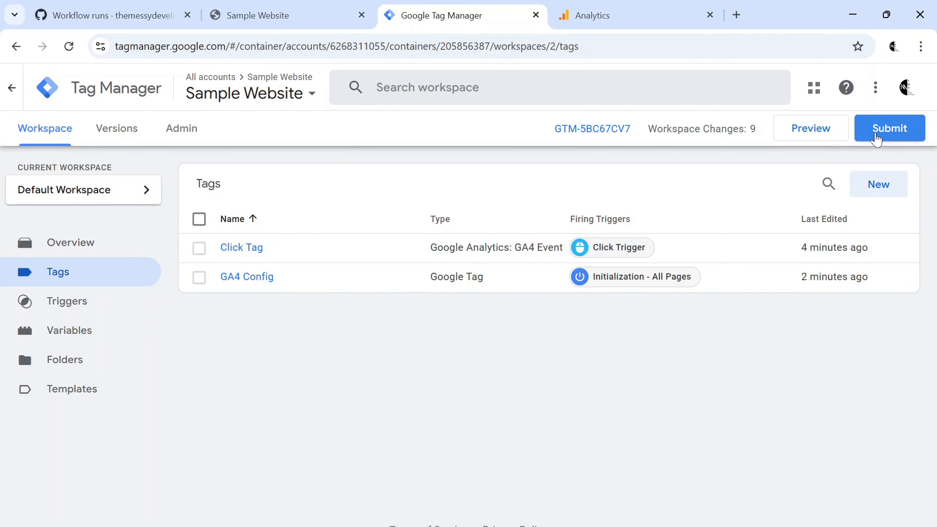
left_click(876, 139)
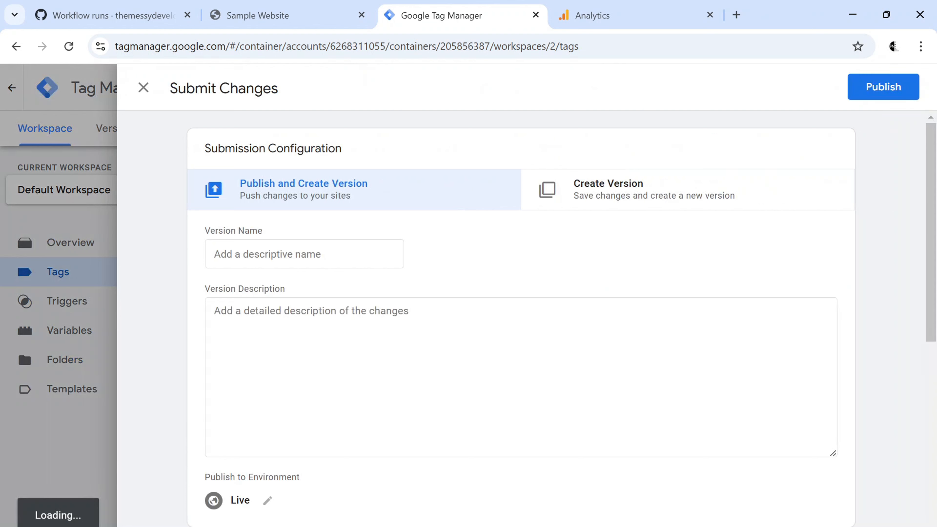
left_click(881, 91)
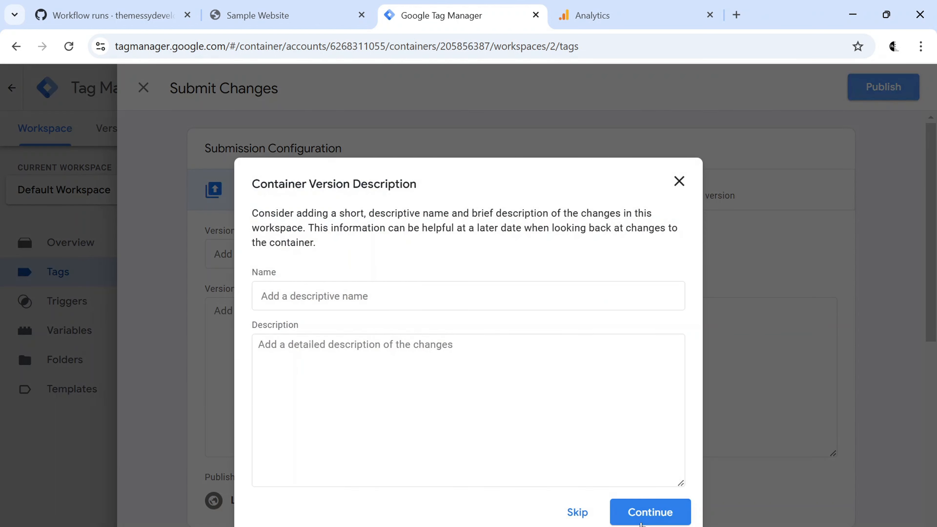
left_click(655, 512)
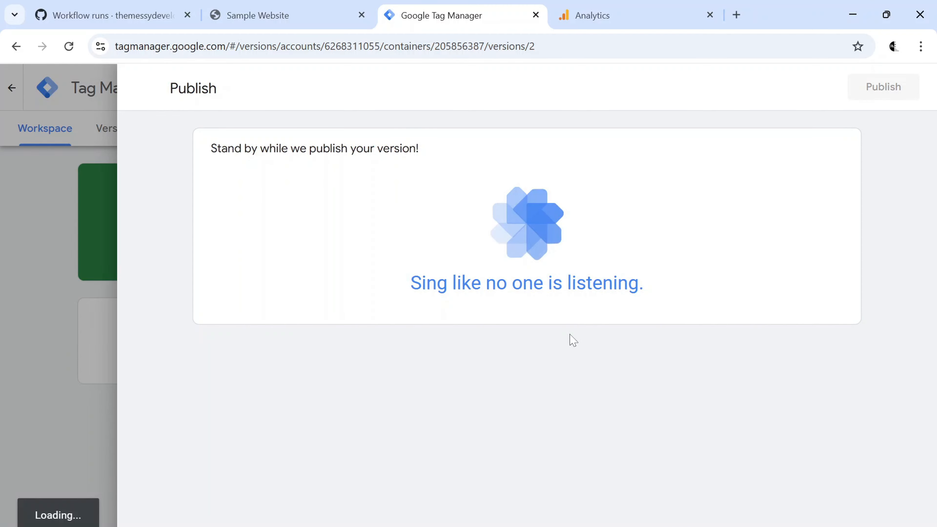
left_click(143, 87)
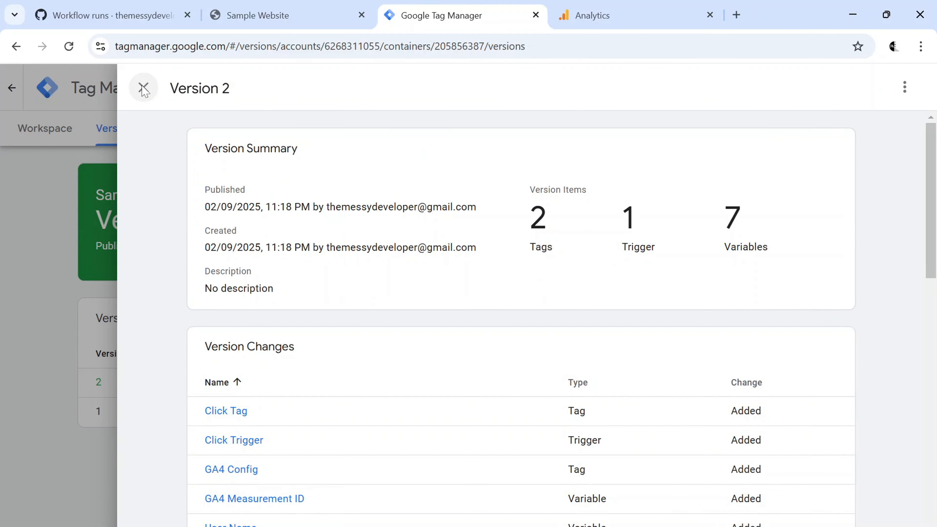
left_click(38, 125)
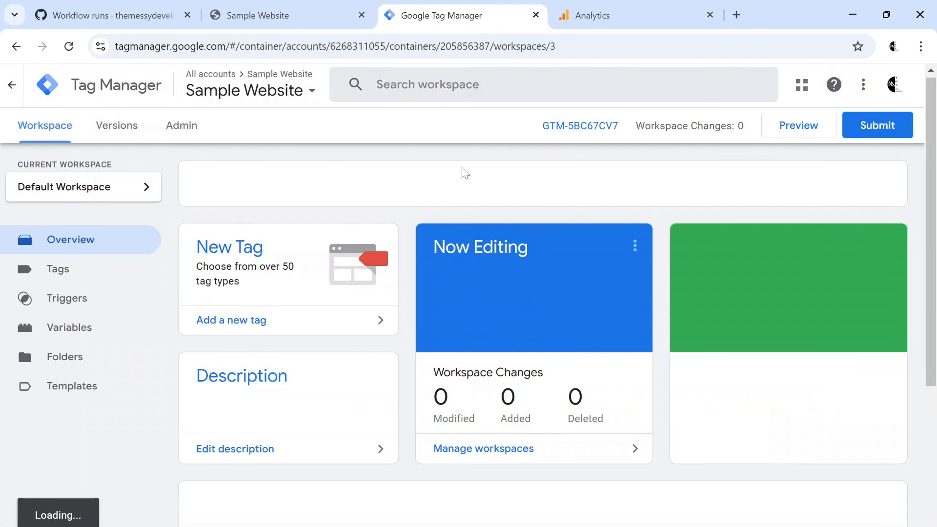
Step: Check the Analytics exploration's data-quality details and examine the UP User Name and Event User Name values in the table
left_click(622, 11)
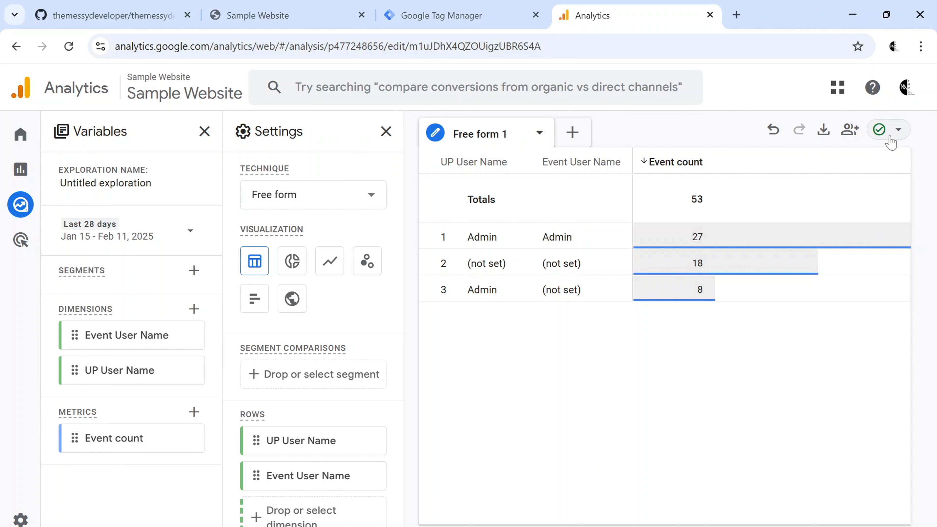
mouse_move(879, 130)
triple_click(719, 189)
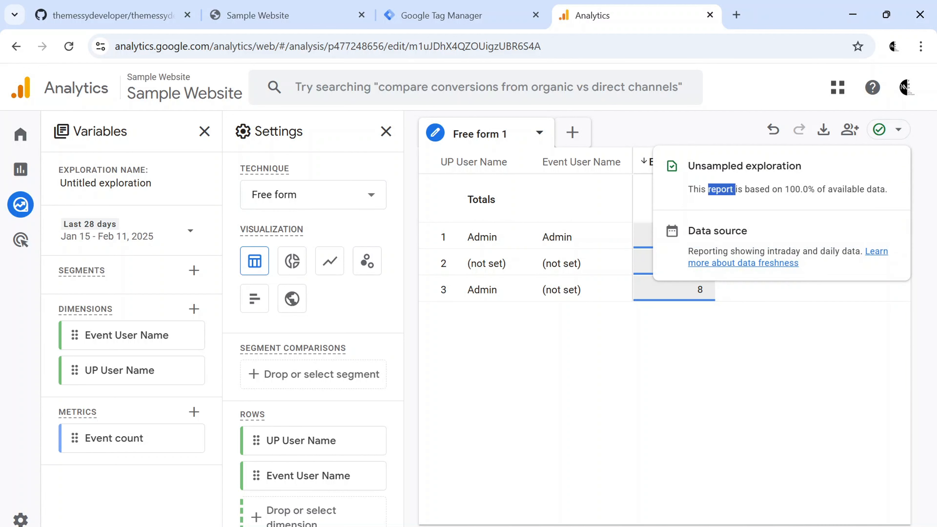
left_click(575, 354)
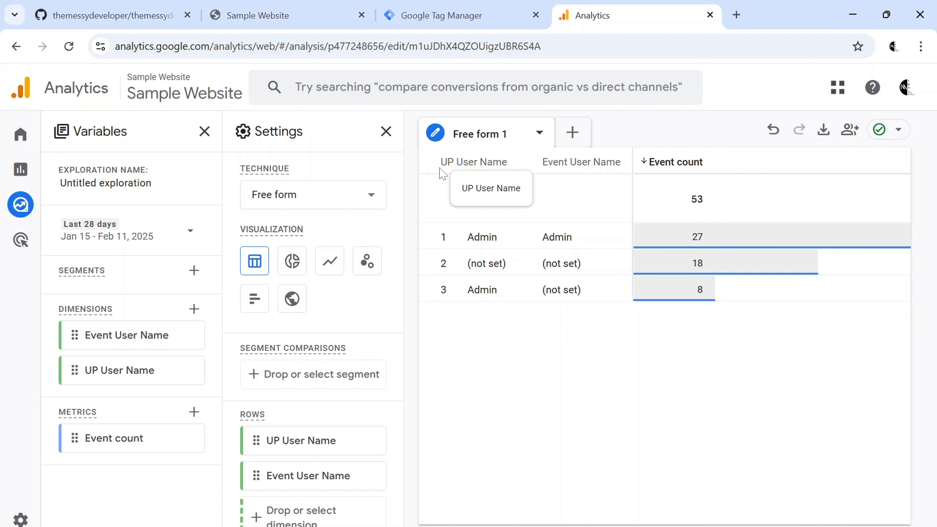
double_click(467, 162)
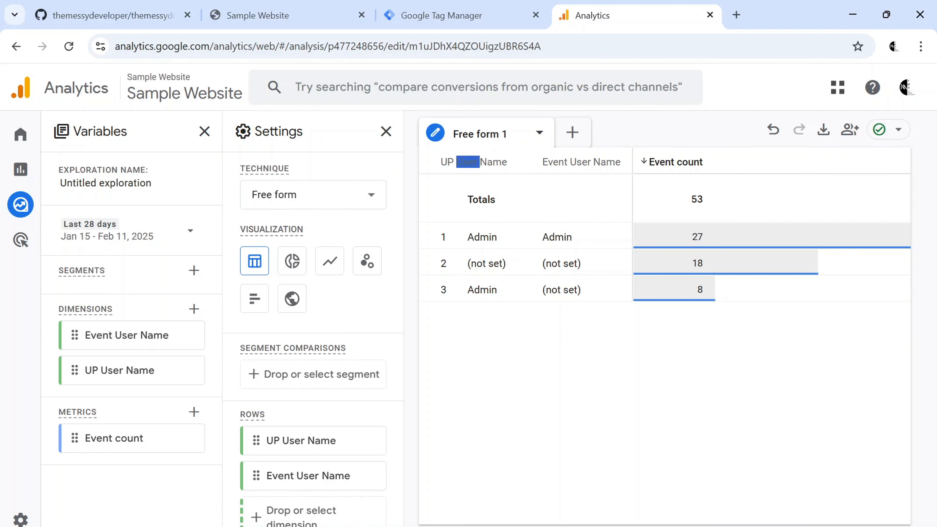
left_click_drag(542, 162, 620, 162)
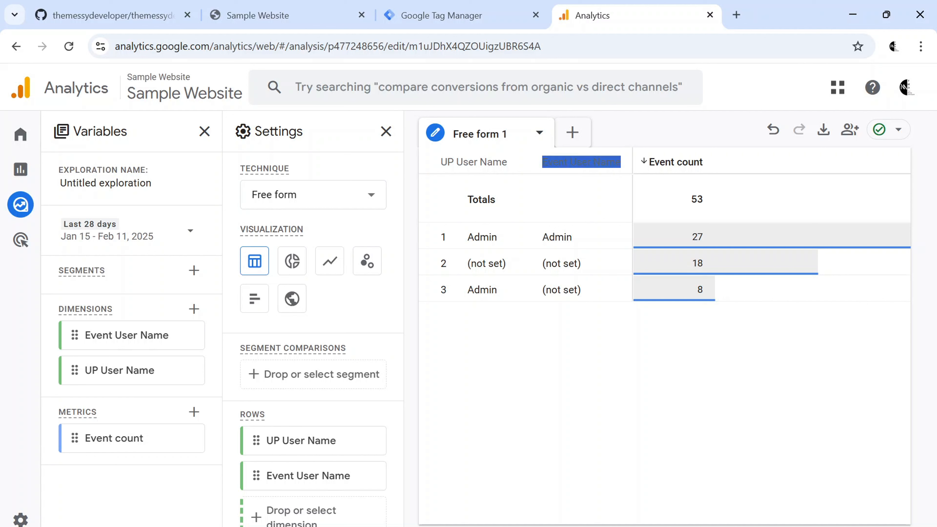
left_click(520, 366)
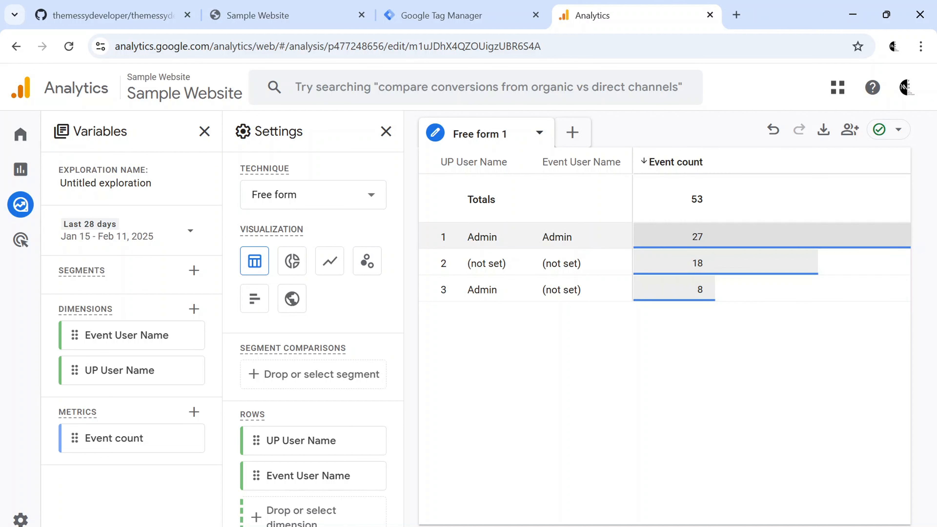
double_click(557, 237)
left_click(558, 238)
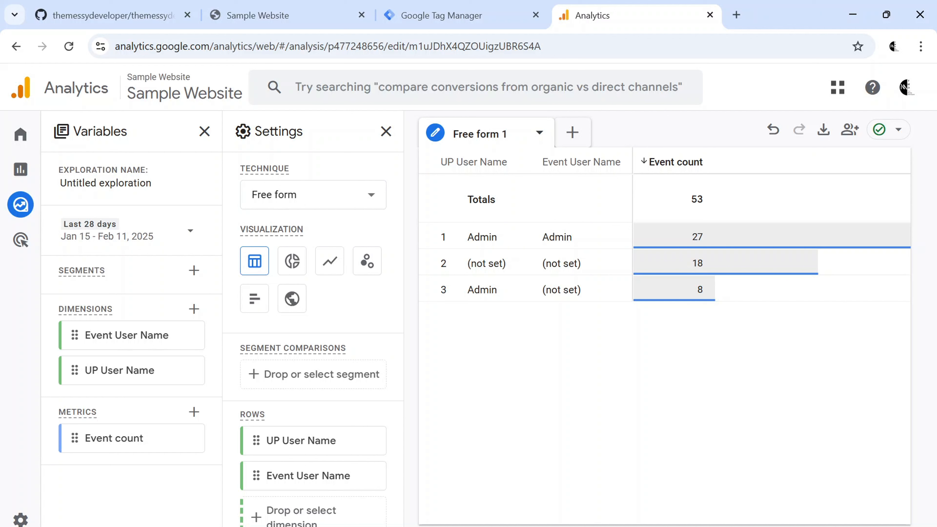
Step: Import the predefined Event name dimension from the Event group and add it as the third row dimension of the free form table
left_click(193, 310)
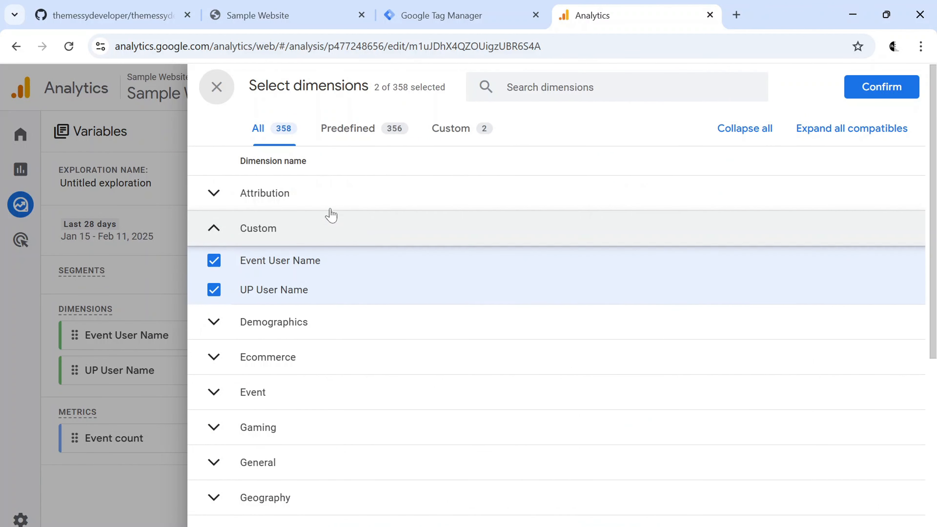
left_click(363, 142)
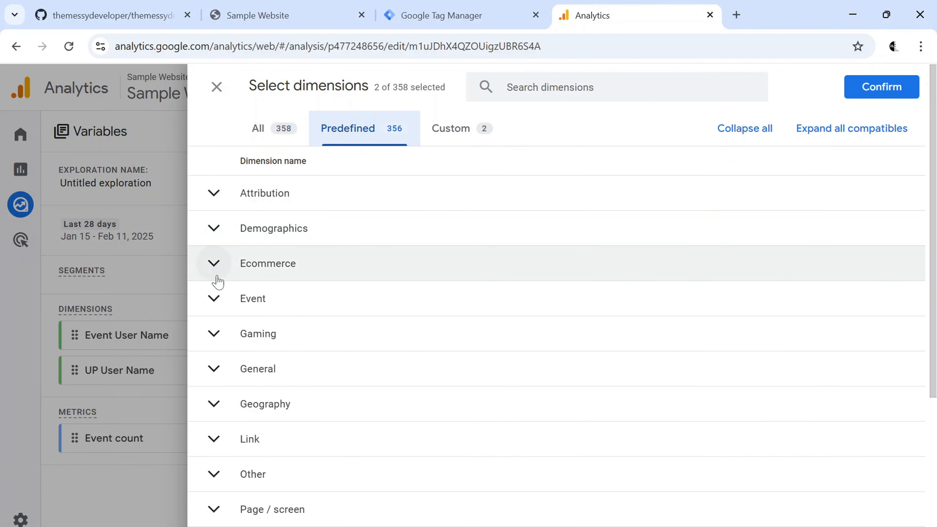
left_click(213, 301)
left_click(214, 330)
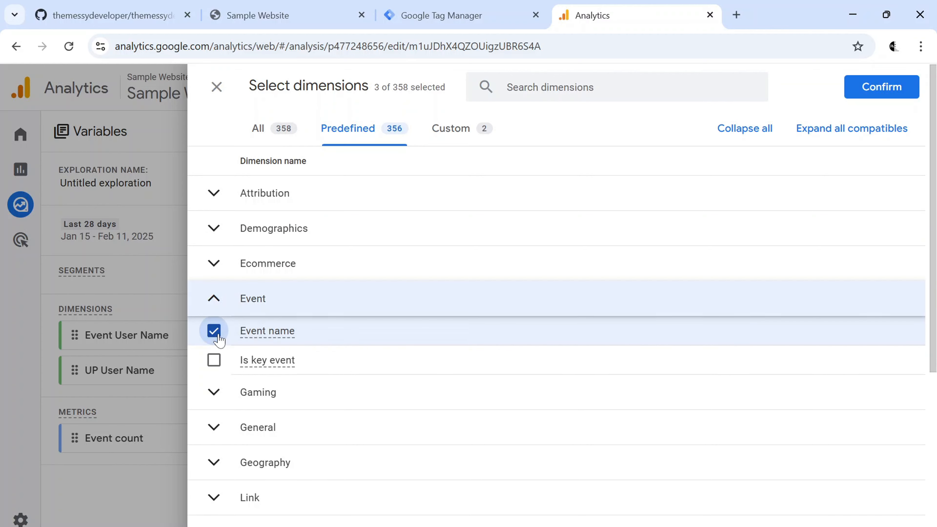
left_click(880, 89)
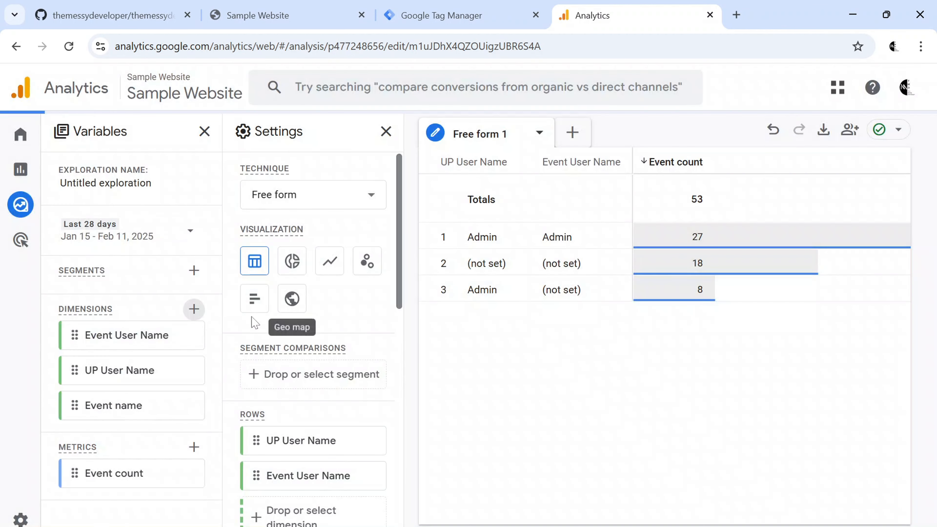
scroll(318, 367, "down", 1)
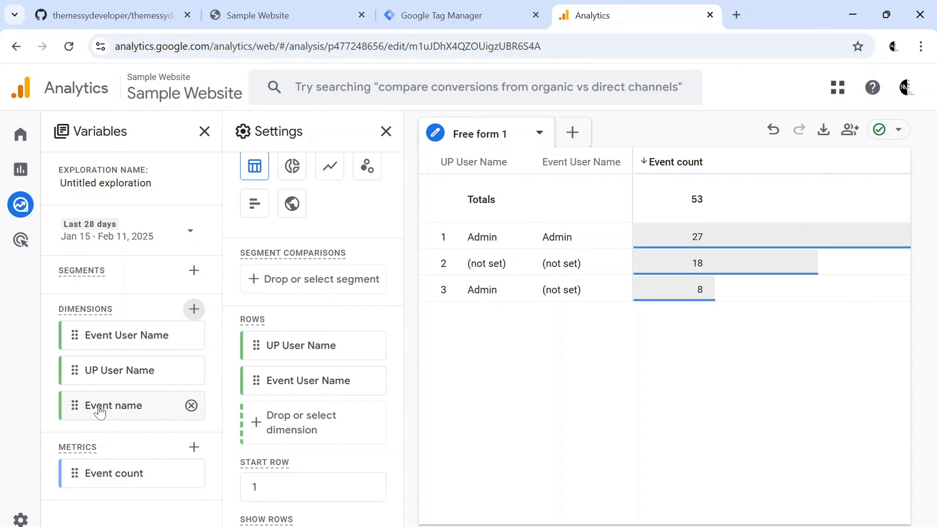
left_click_drag(98, 412, 286, 423)
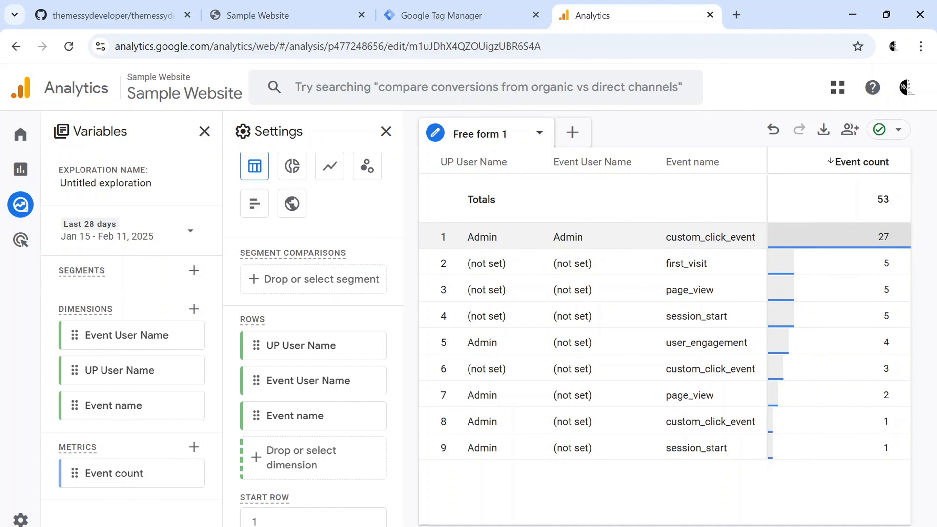
Step: Compare the UP User Name and Event User Name values across the custom_click_event, page_view, session_start and user_engagement rows
double_click(710, 236)
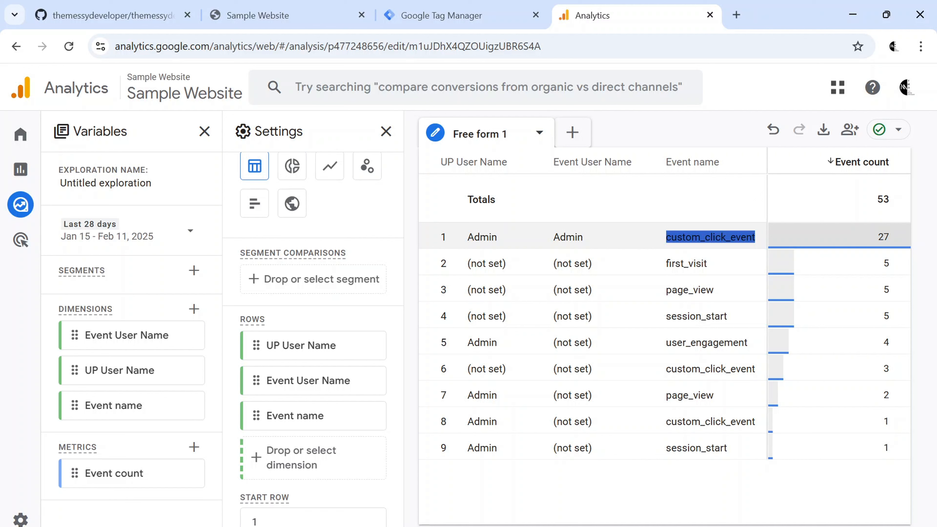
left_click_drag(467, 237, 578, 238)
left_click(578, 238)
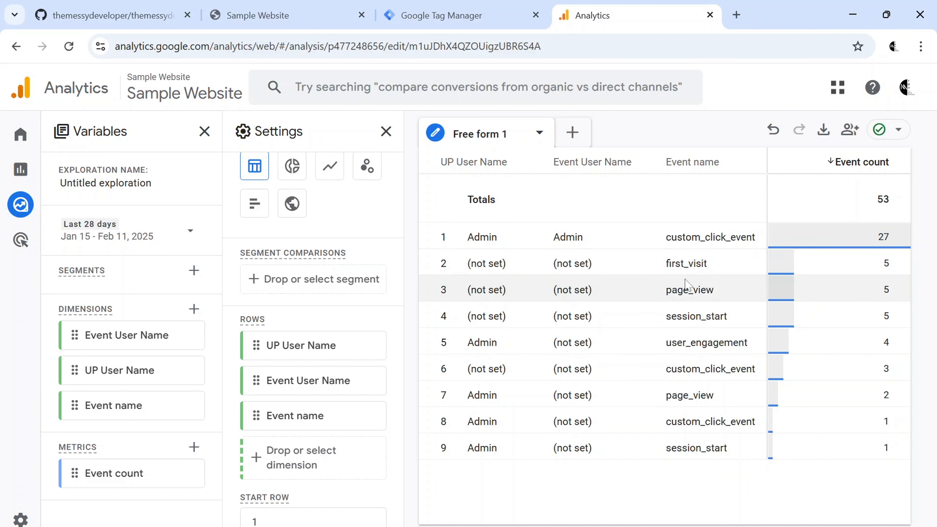
double_click(689, 289)
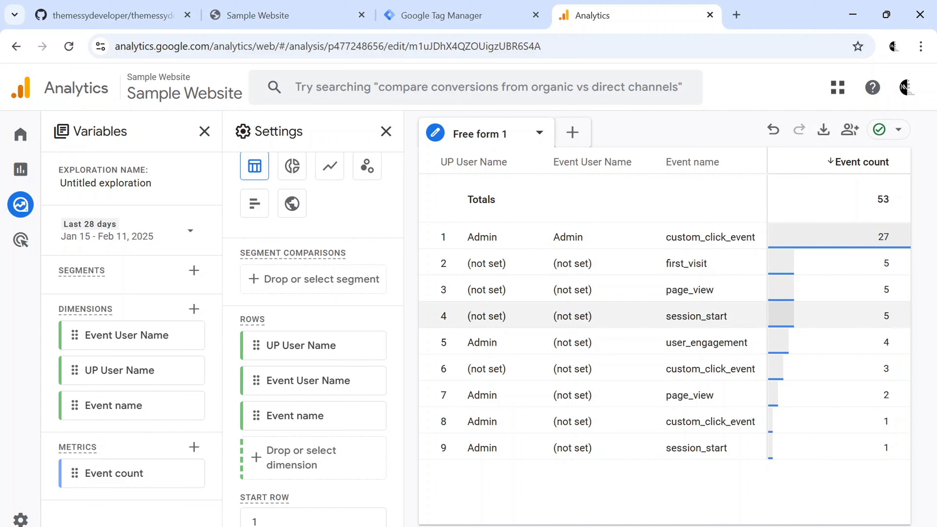
double_click(696, 316)
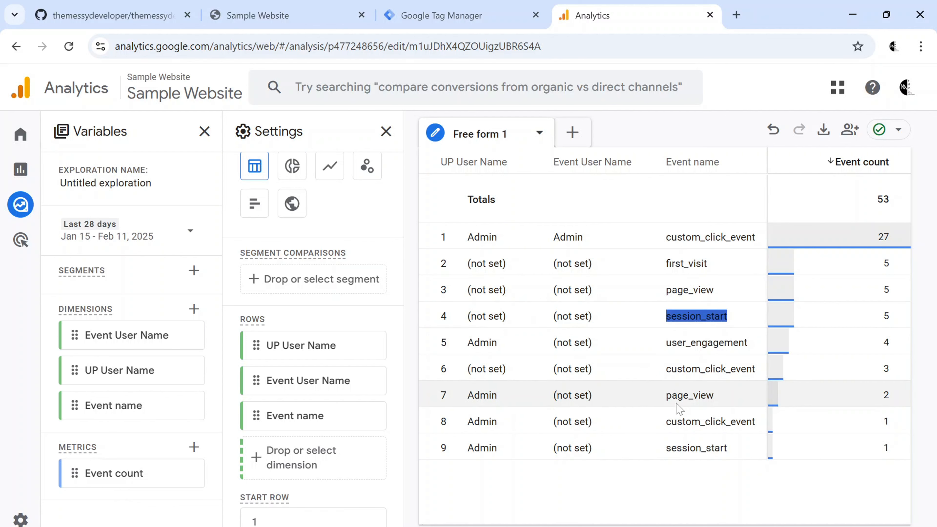
double_click(690, 395)
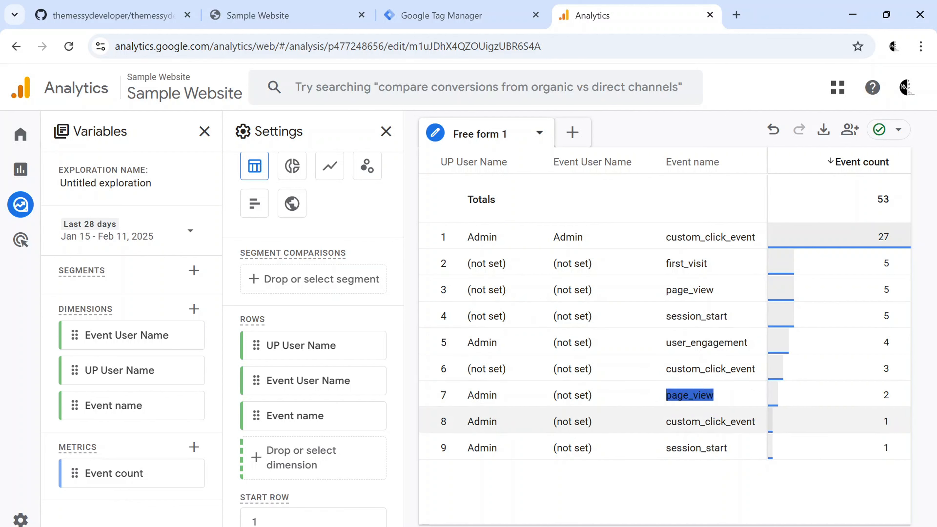
double_click(710, 421)
double_click(696, 448)
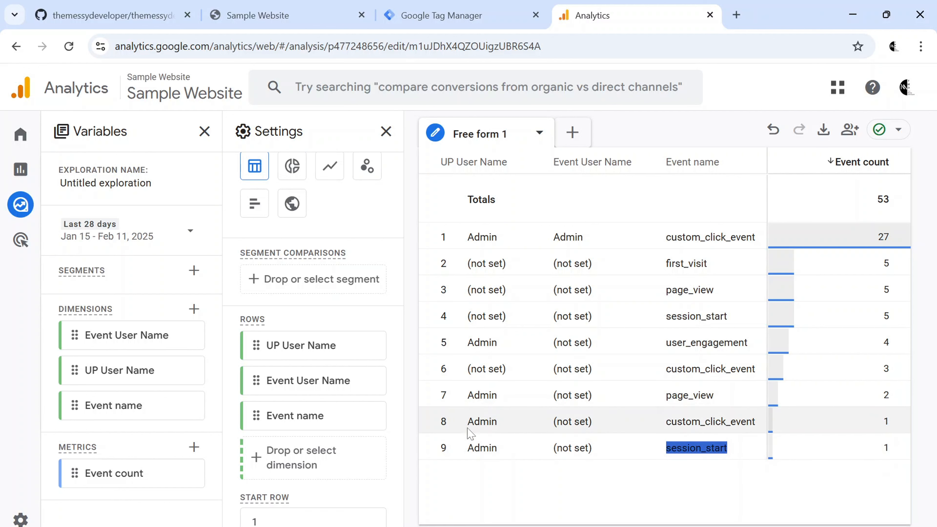
double_click(707, 343)
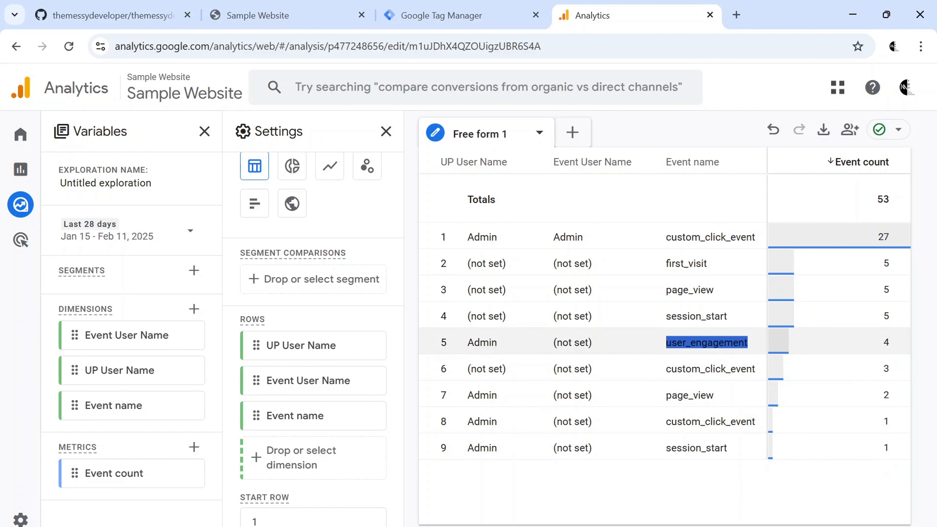
double_click(481, 342)
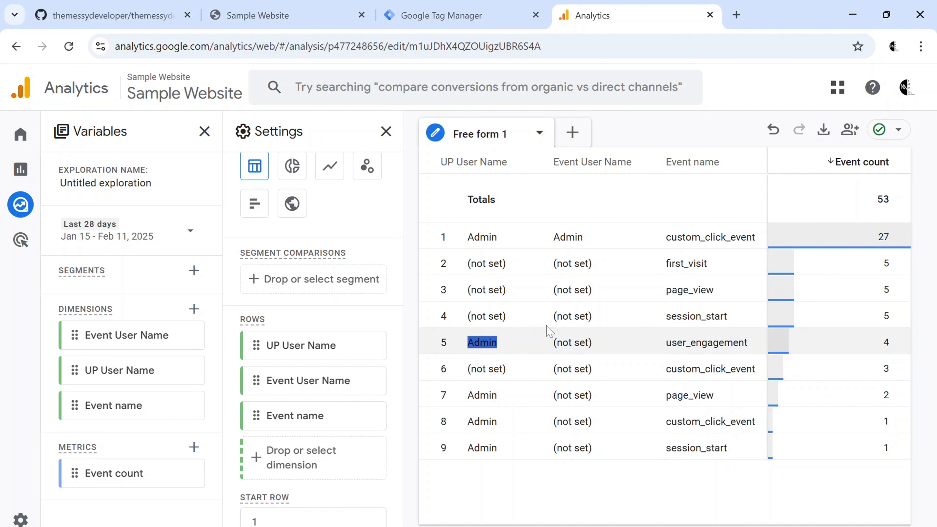
double_click(710, 369)
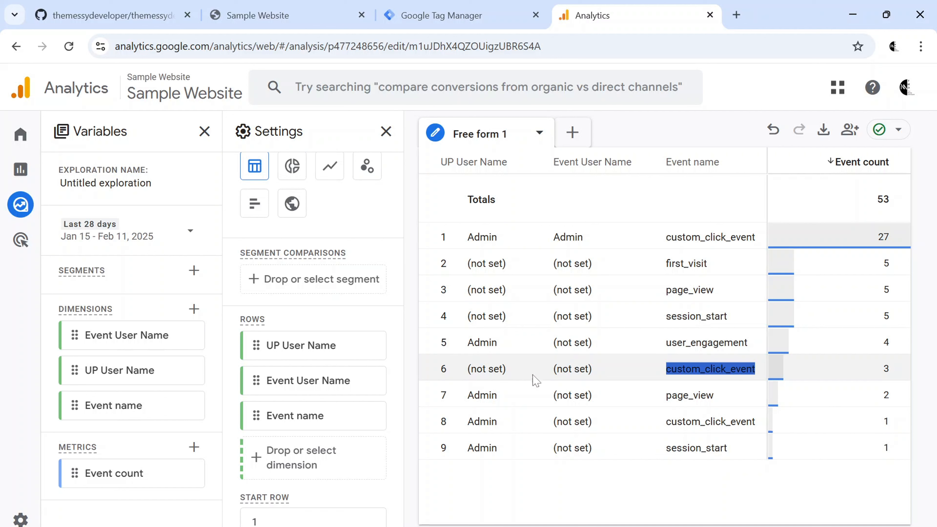
left_click_drag(467, 394, 690, 435)
left_click(725, 435)
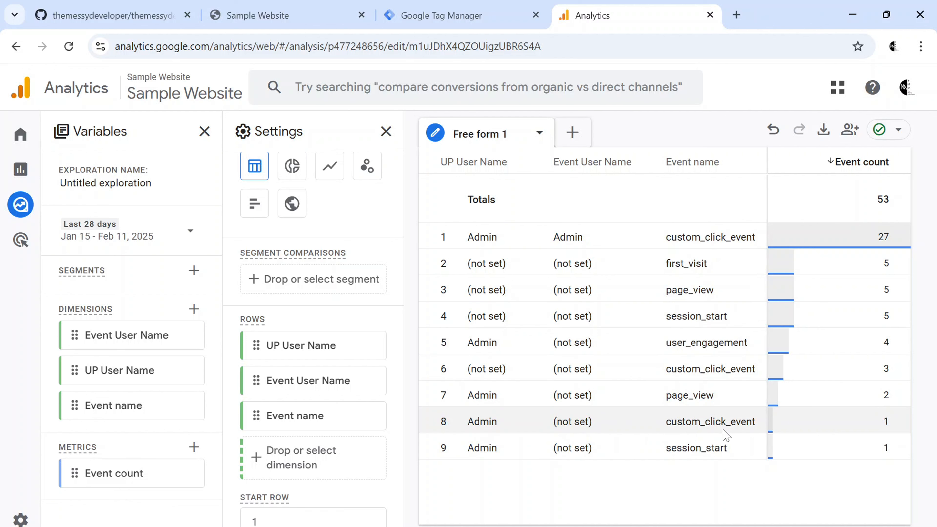
double_click(689, 395)
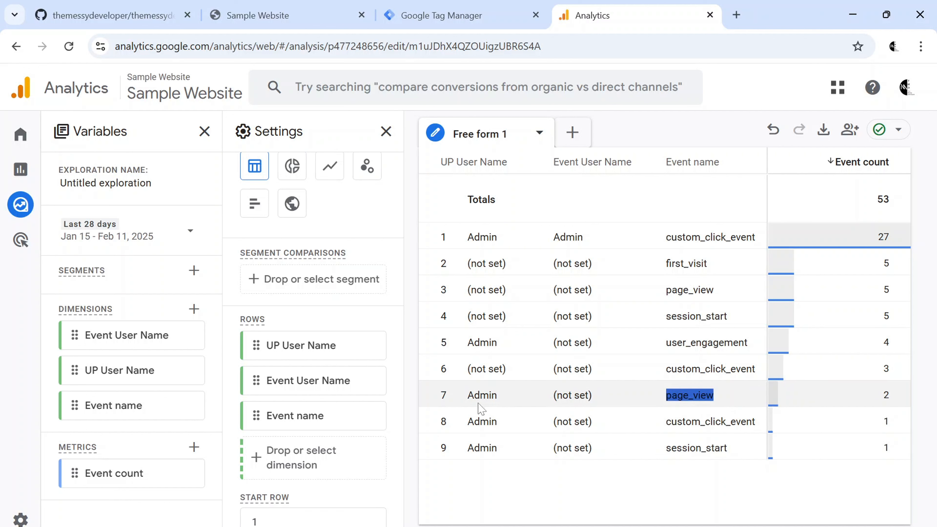
double_click(482, 394)
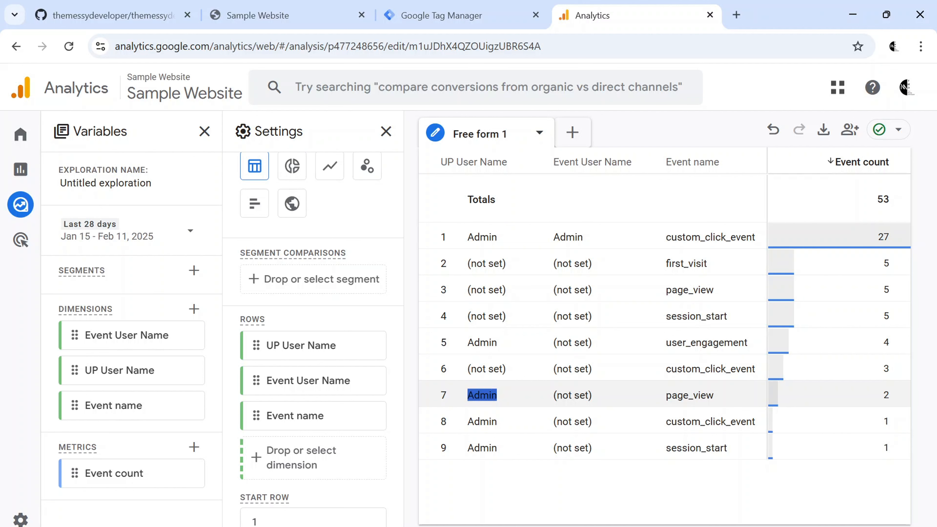
Step: Switch to Google Tag Manager and open the Click Tag to review its event parameter and user property configuration
left_click(461, 26)
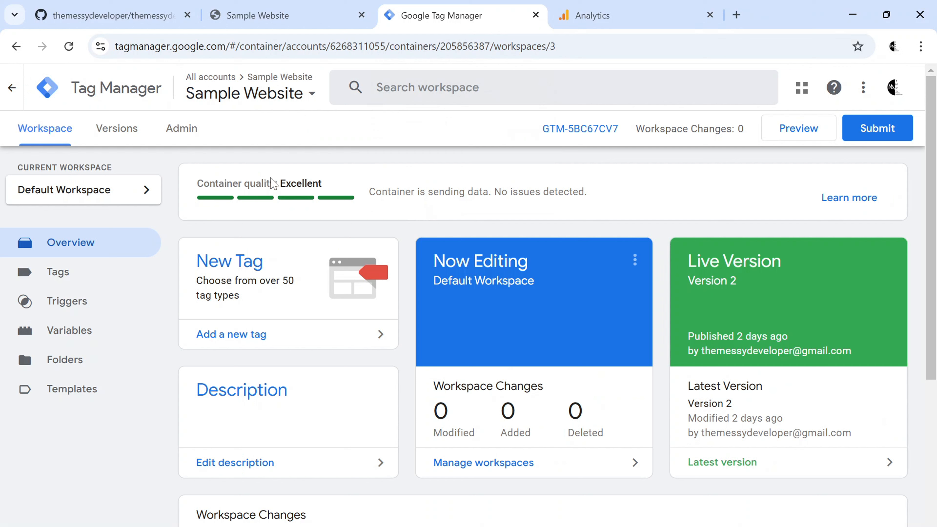
left_click(89, 281)
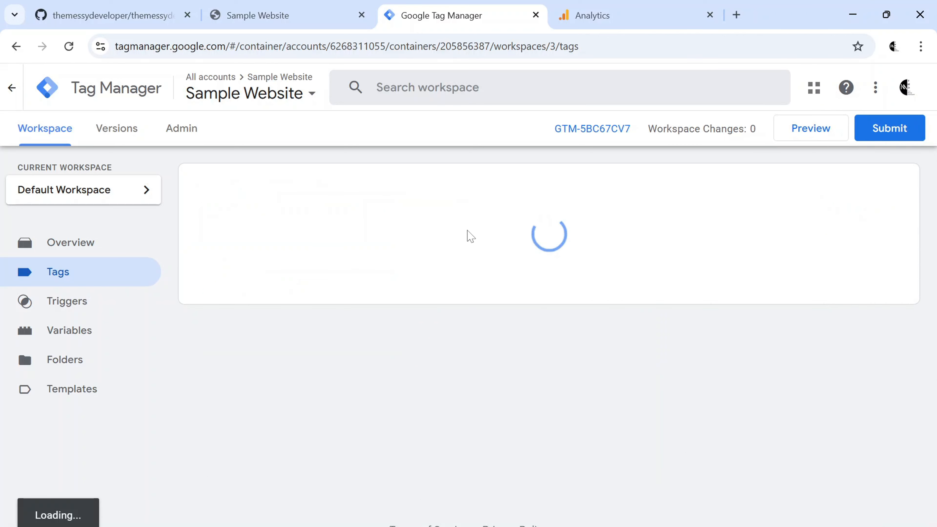
left_click(253, 250)
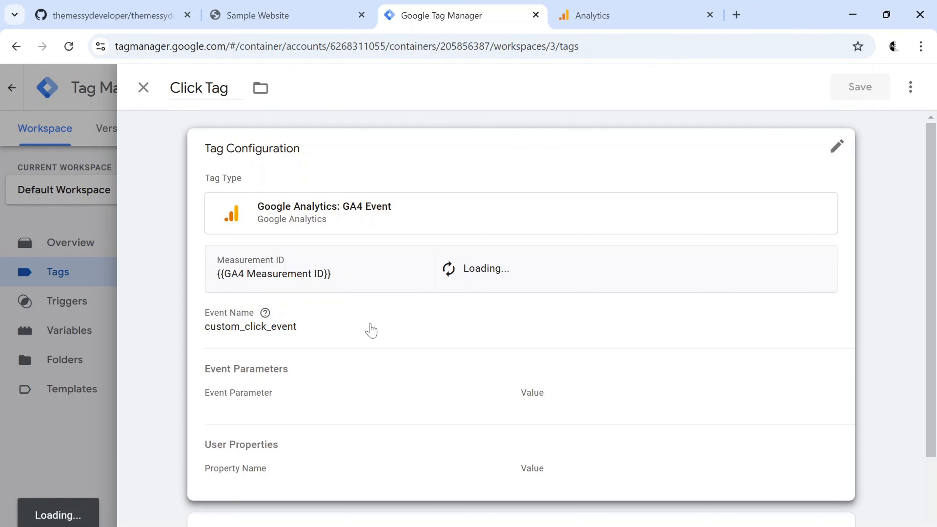
scroll(323, 418, "down", 1)
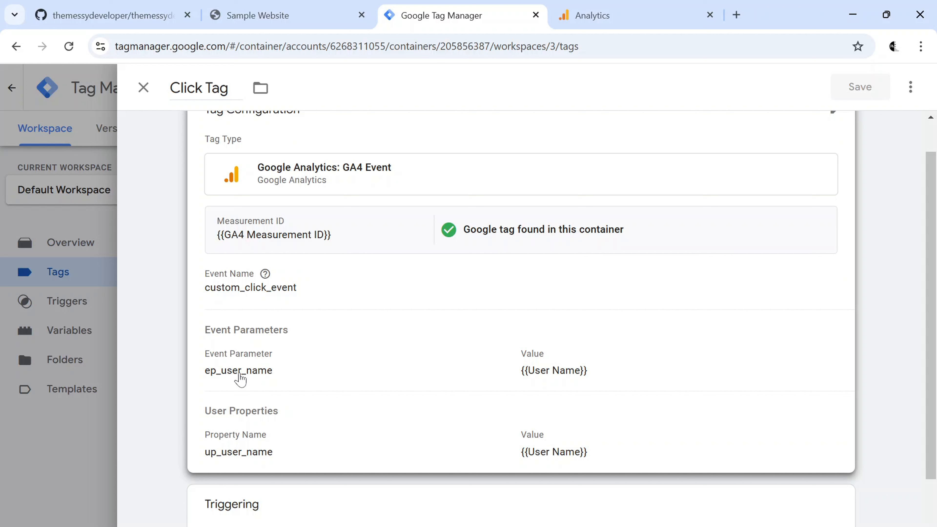
Step: Compare the Analytics exploration's UP User Name and Event User Name columns with the Click Tag's up_user_name and ep_user_name settings in Tag Manager
left_click(622, 15)
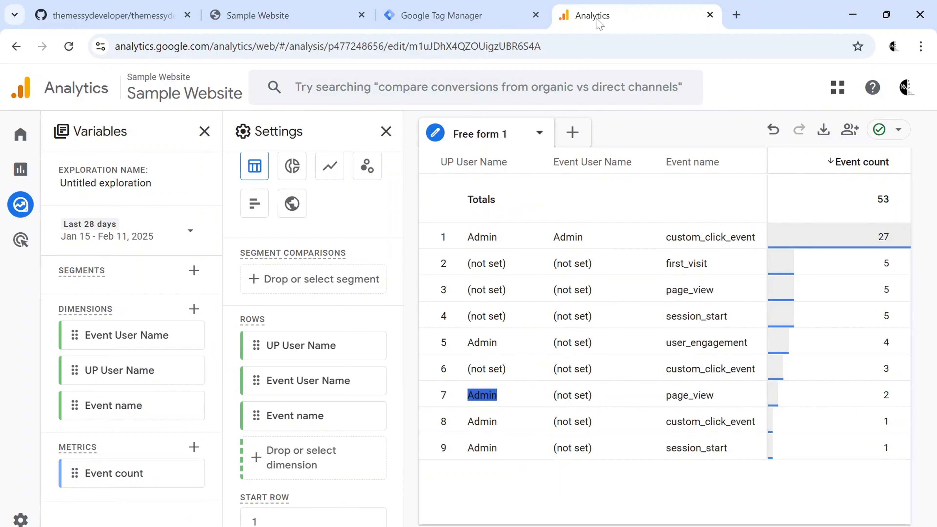
left_click(475, 17)
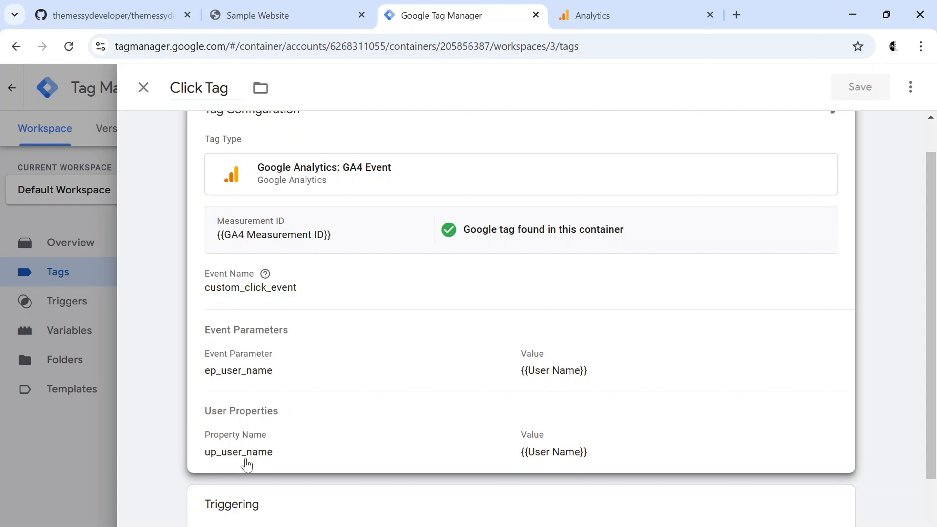
scroll(247, 465, "up", 1)
scroll(247, 465, "down", 1)
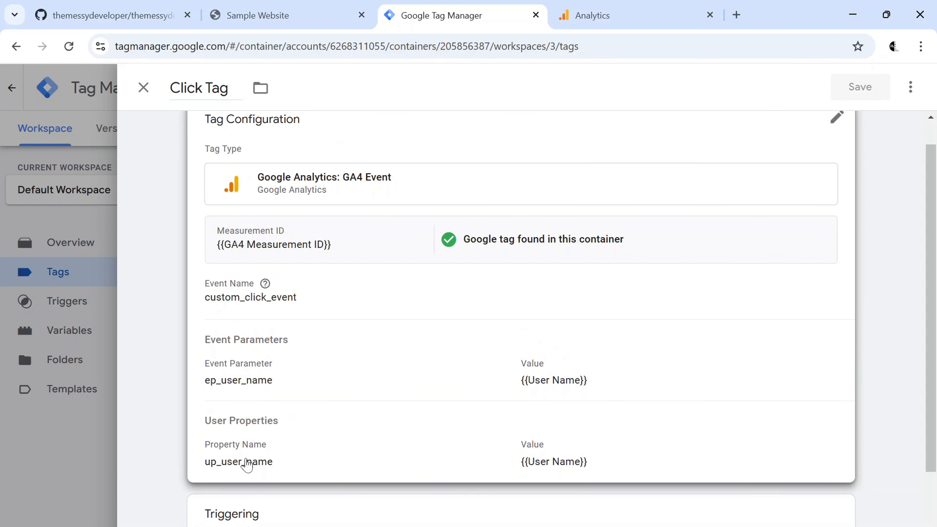
scroll(295, 457, "up", 1)
left_click(611, 15)
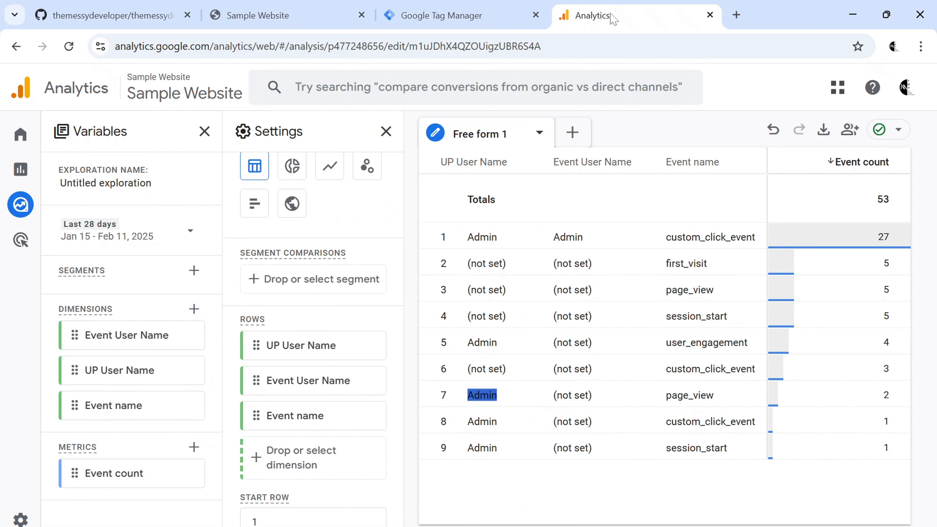
left_click(508, 370)
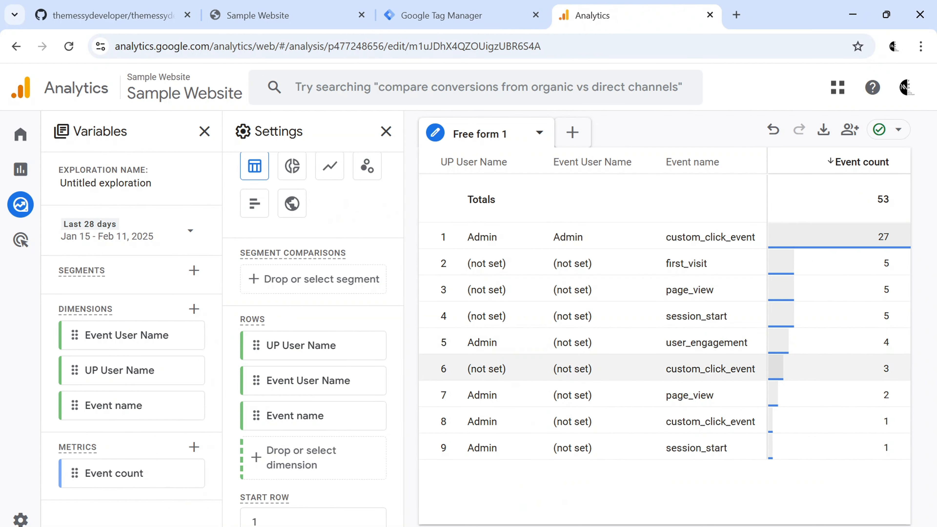